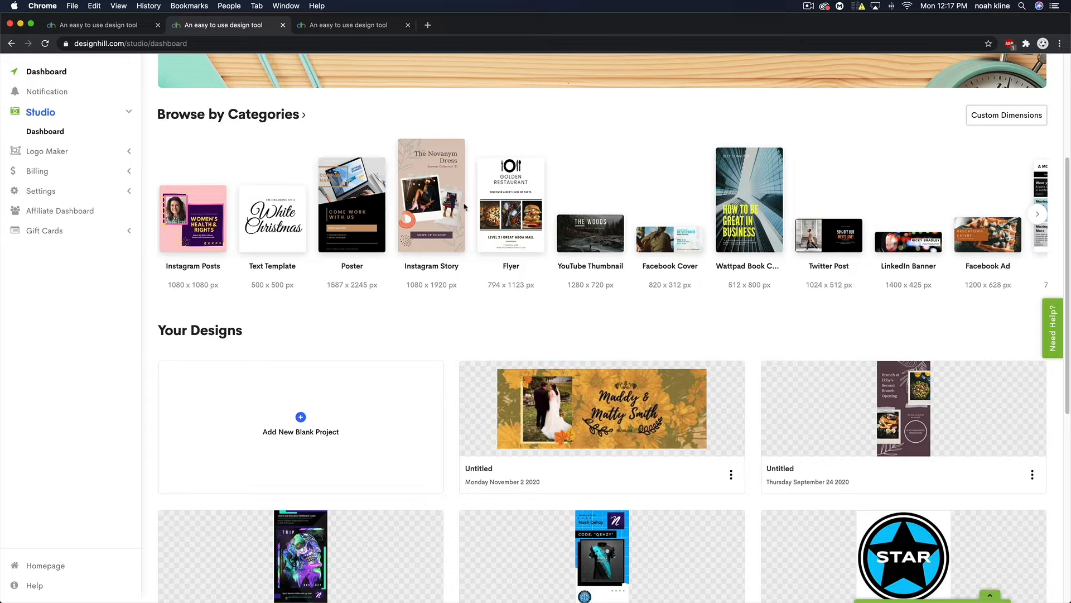
- Look over the wedding banner design, then return to the Studio dashboard
{"action": "left_click", "coordinate": [326, 27]}
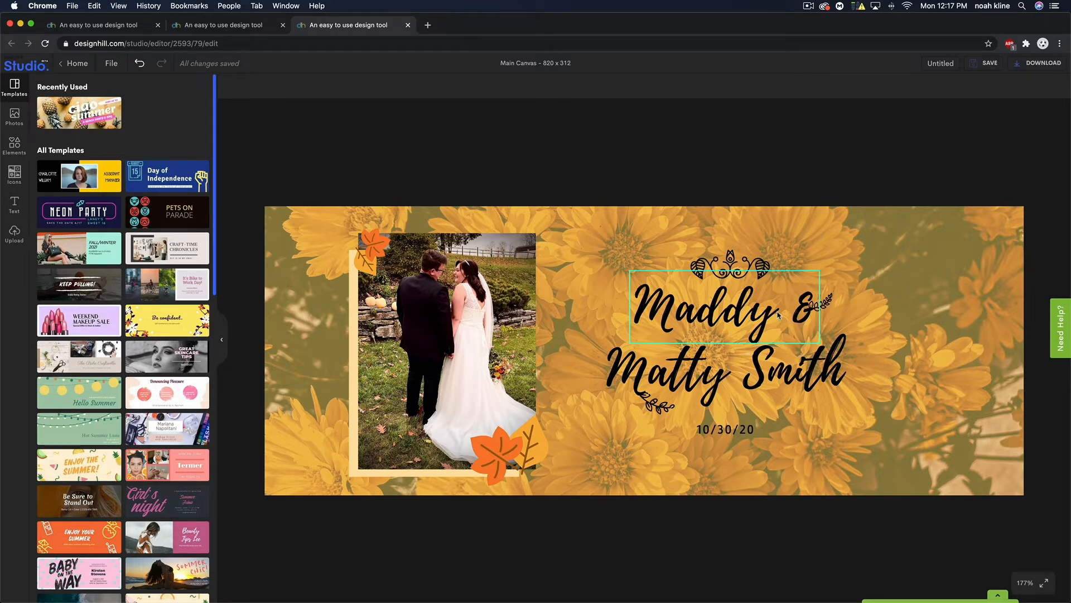
{"action": "left_click", "coordinate": [227, 29]}
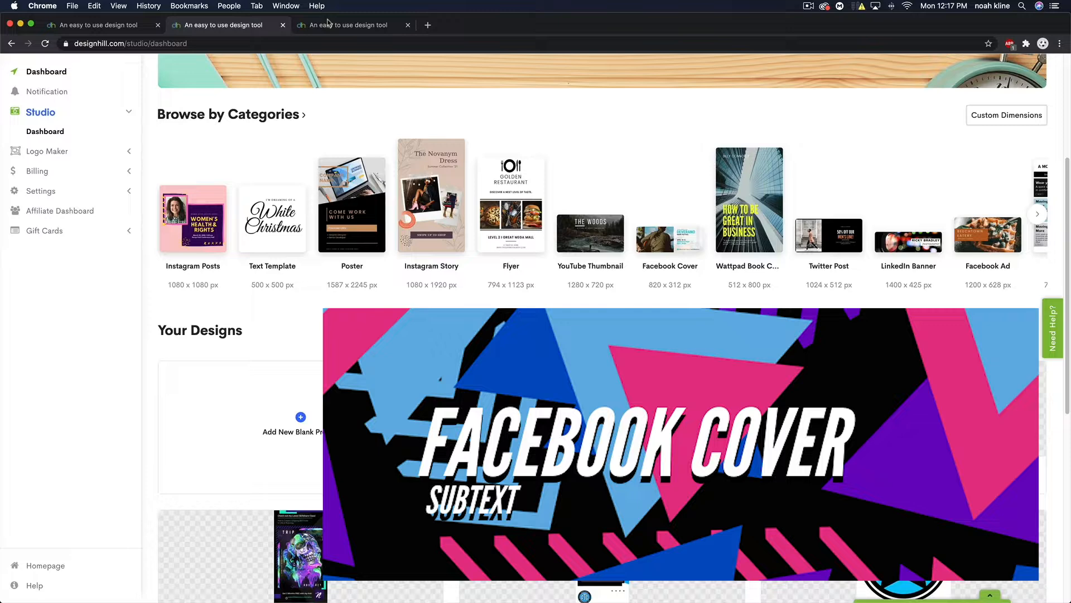
{"action": "left_click", "coordinate": [328, 23]}
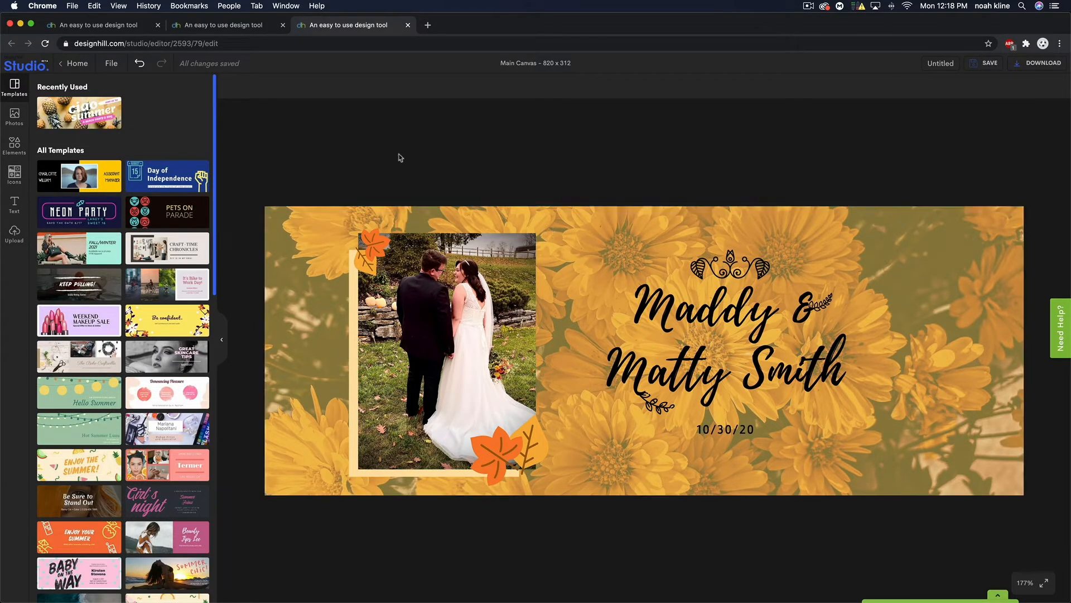
{"action": "left_click", "coordinate": [204, 29]}
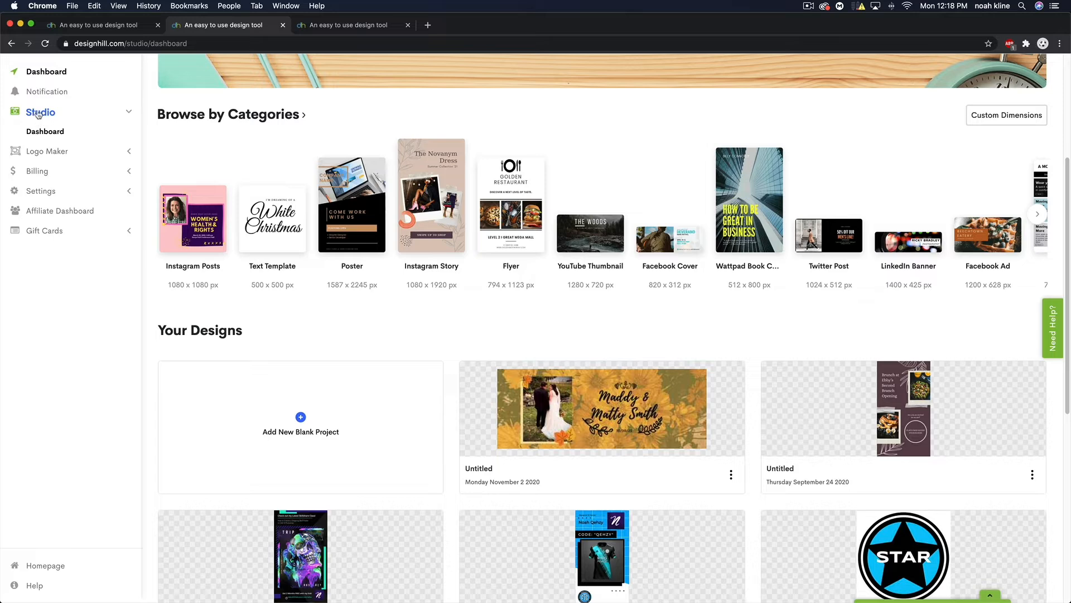
{"action": "scroll", "coordinate": [648, 216], "scroll_direction": "up", "scroll_amount": 1}
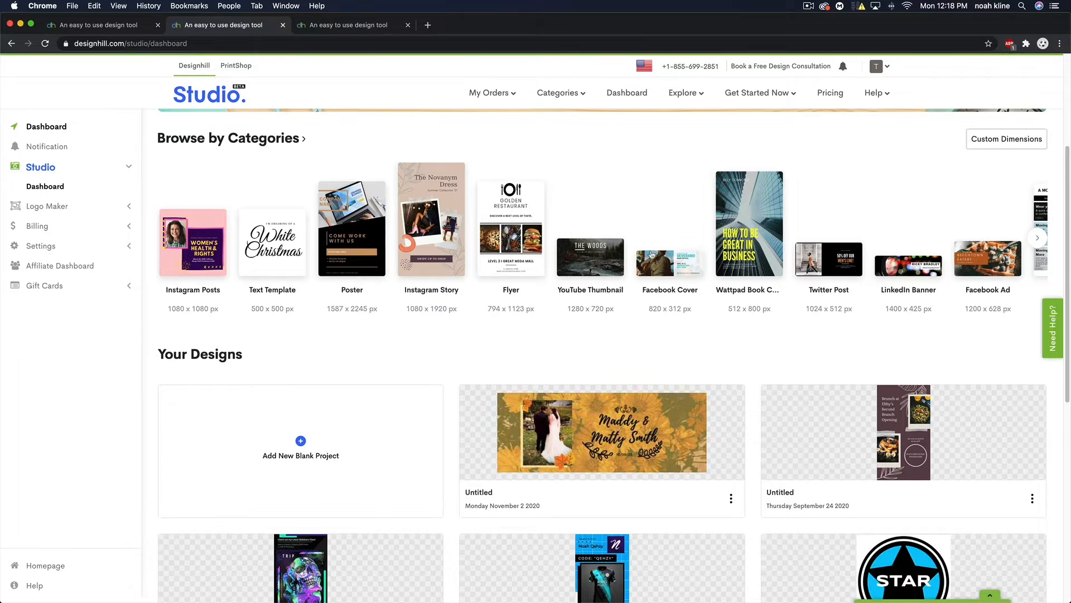
- Browse the design categories and start a new 820 × 312 Facebook Cover design
{"action": "left_click", "coordinate": [1038, 239]}
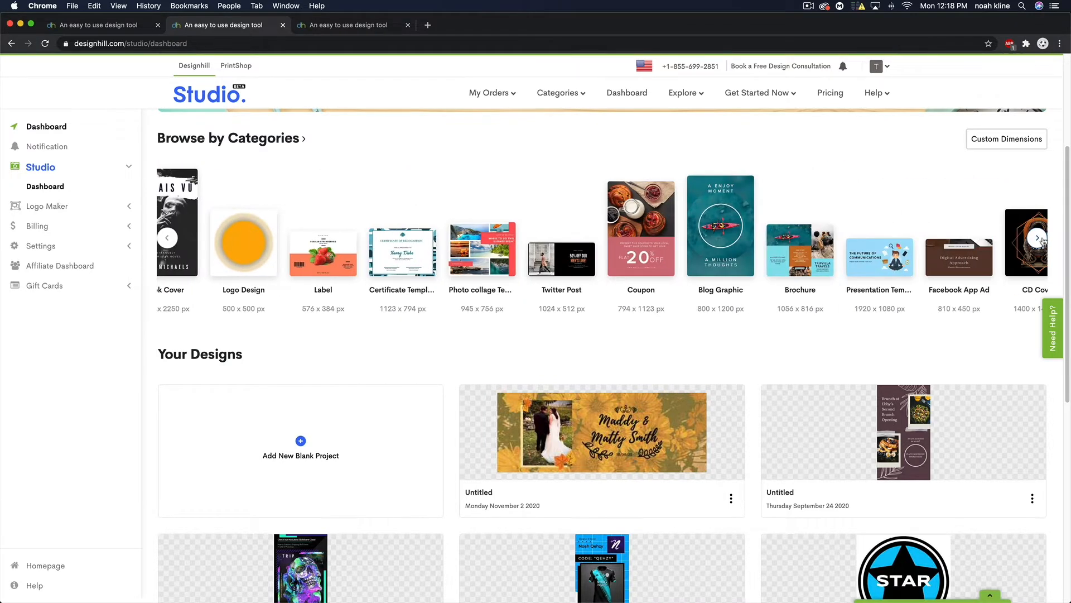
{"action": "left_click", "coordinate": [167, 239]}
{"action": "left_click", "coordinate": [168, 239]}
{"action": "left_click", "coordinate": [170, 240]}
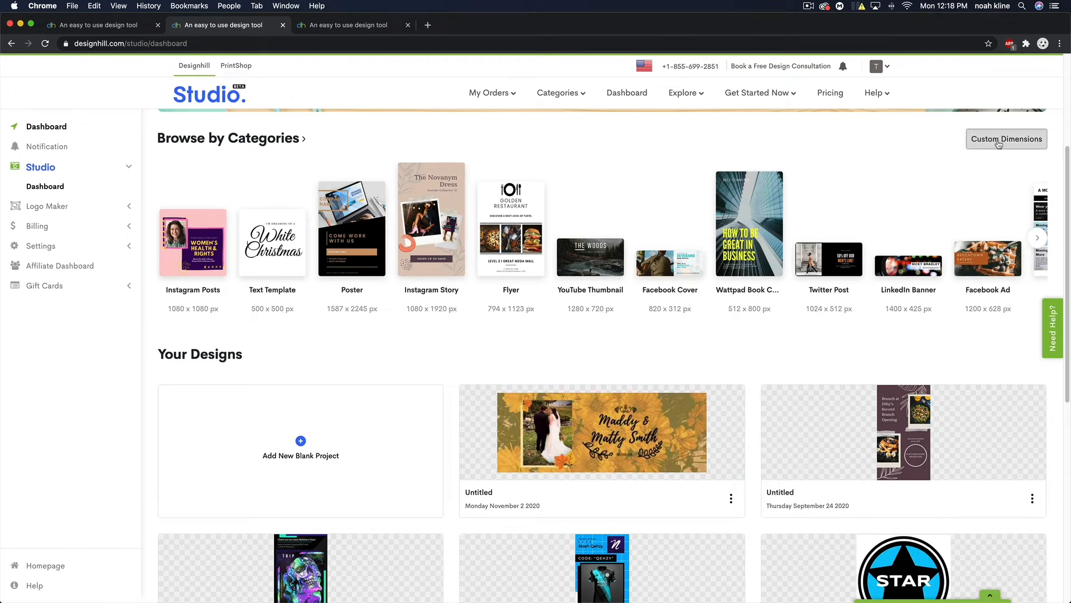
{"action": "left_click", "coordinate": [659, 268]}
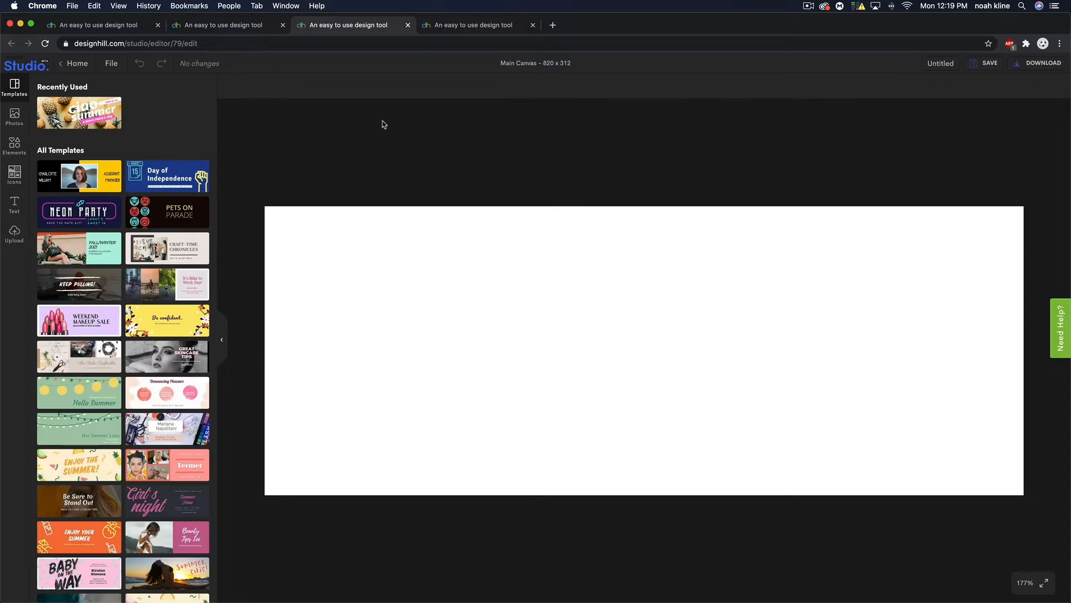
- Compare against the wedding design, ending on the blank Facebook Cover canvas
{"action": "left_click", "coordinate": [438, 27]}
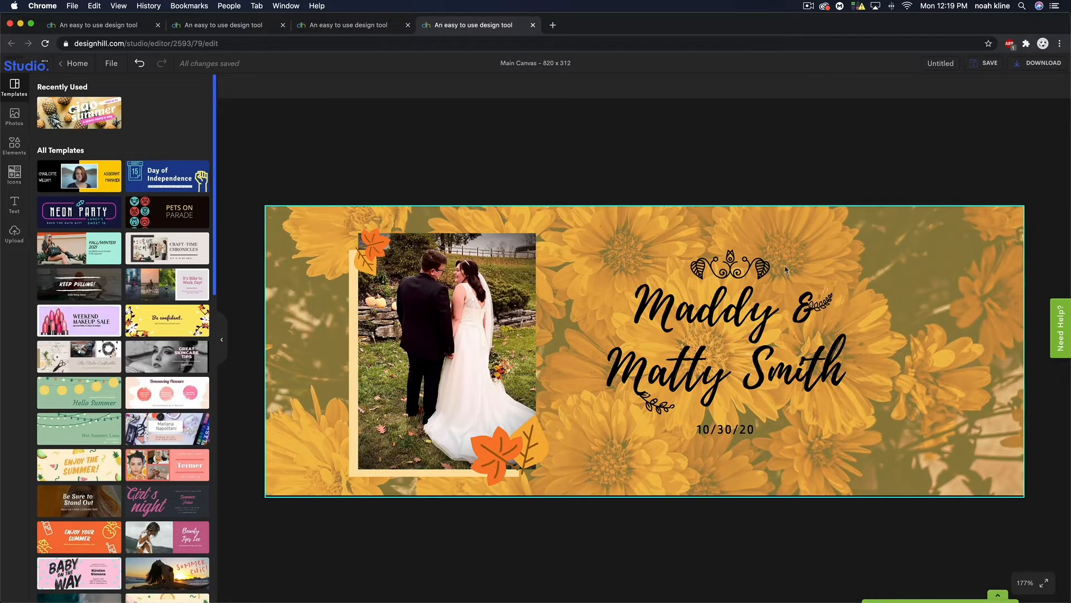
{"action": "left_click", "coordinate": [308, 25]}
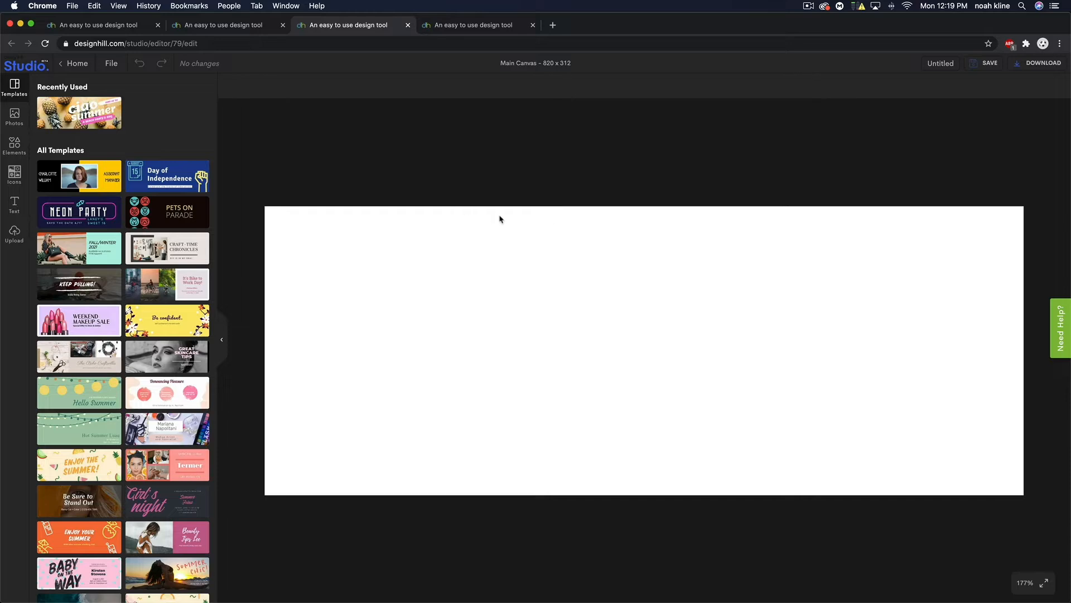
{"action": "left_click", "coordinate": [449, 26]}
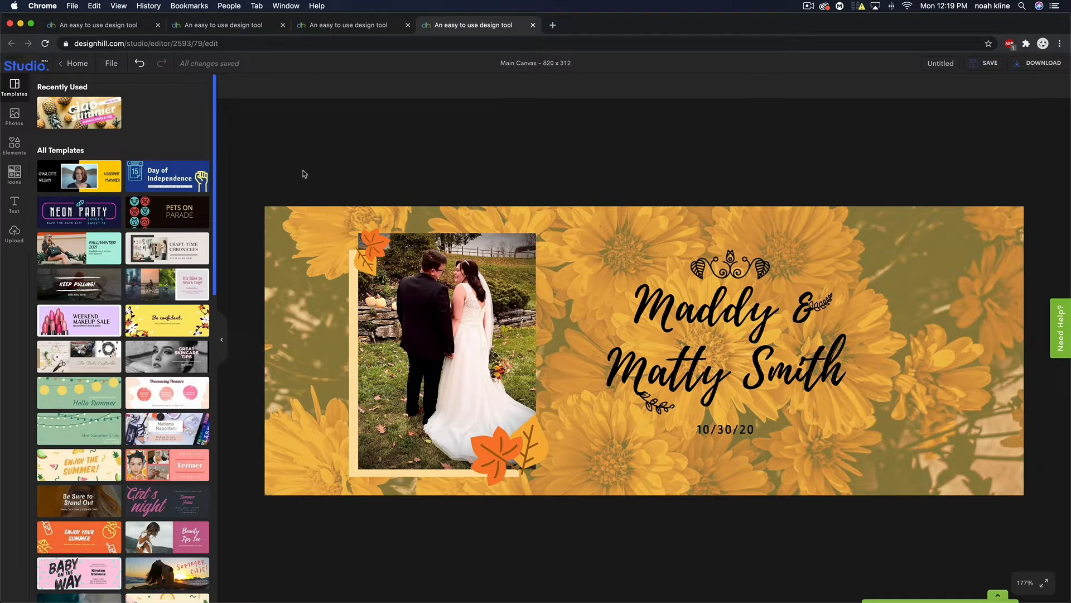
{"action": "left_click", "coordinate": [341, 29]}
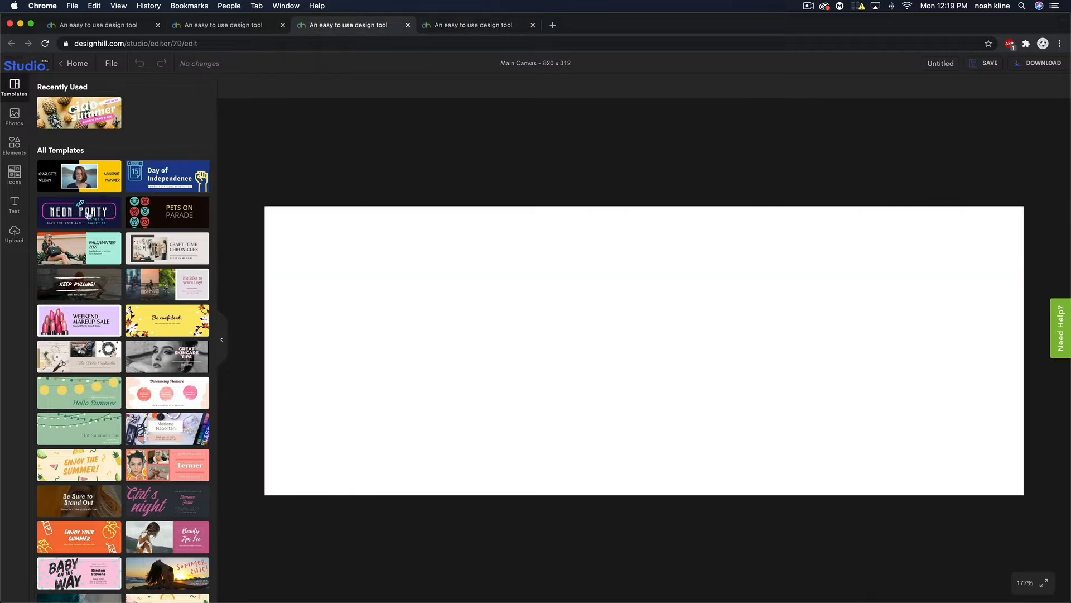
- Add the previously uploaded wedding photo to the cover and shift it left of centre
{"action": "left_click", "coordinate": [14, 233]}
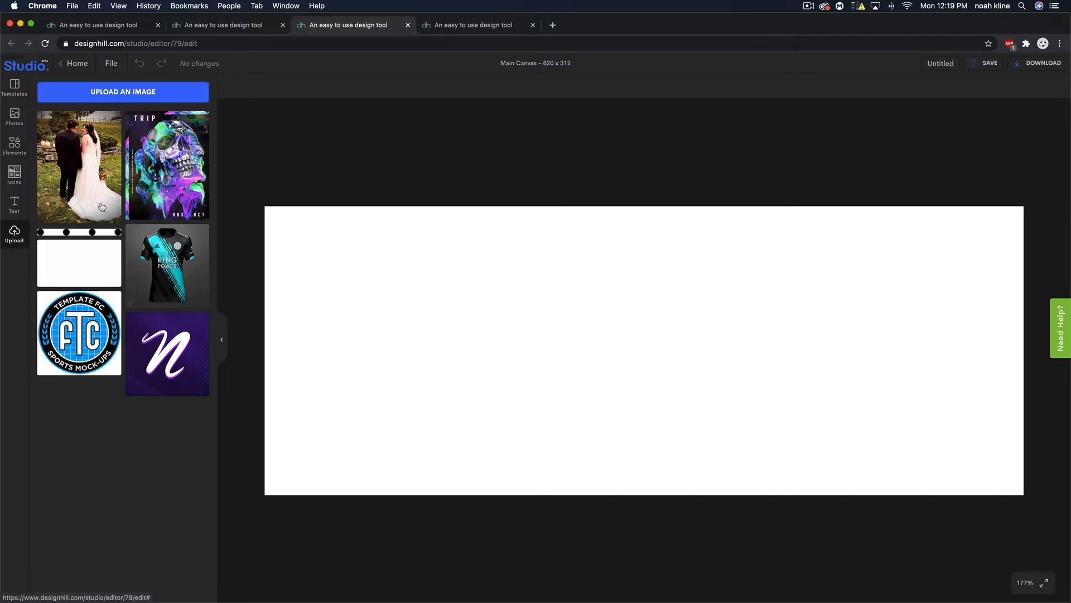
{"action": "left_click", "coordinate": [103, 93]}
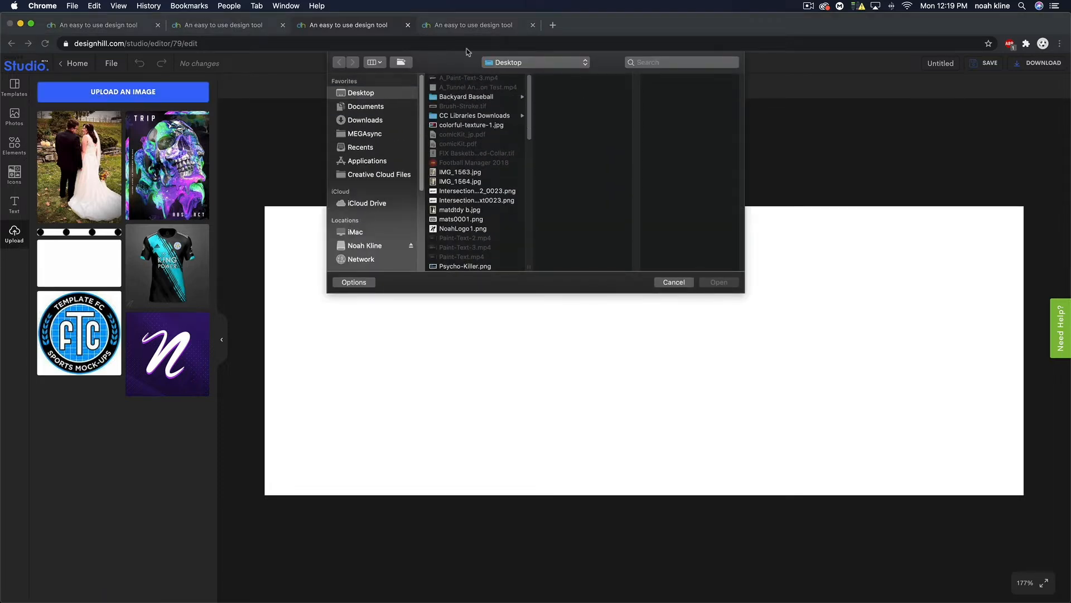
{"action": "left_click", "coordinate": [672, 283]}
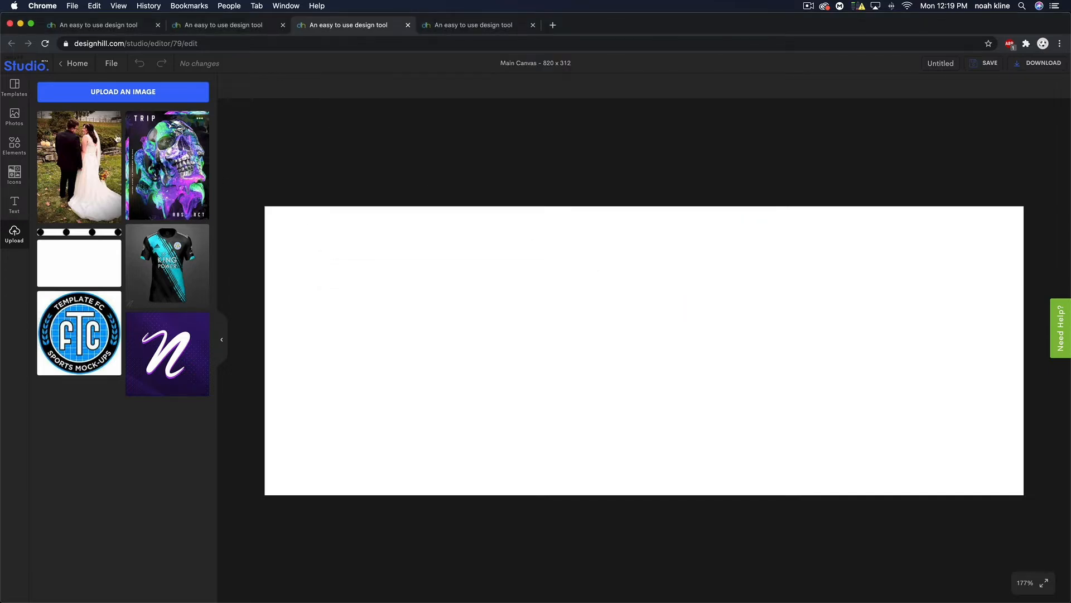
{"action": "left_click", "coordinate": [72, 143]}
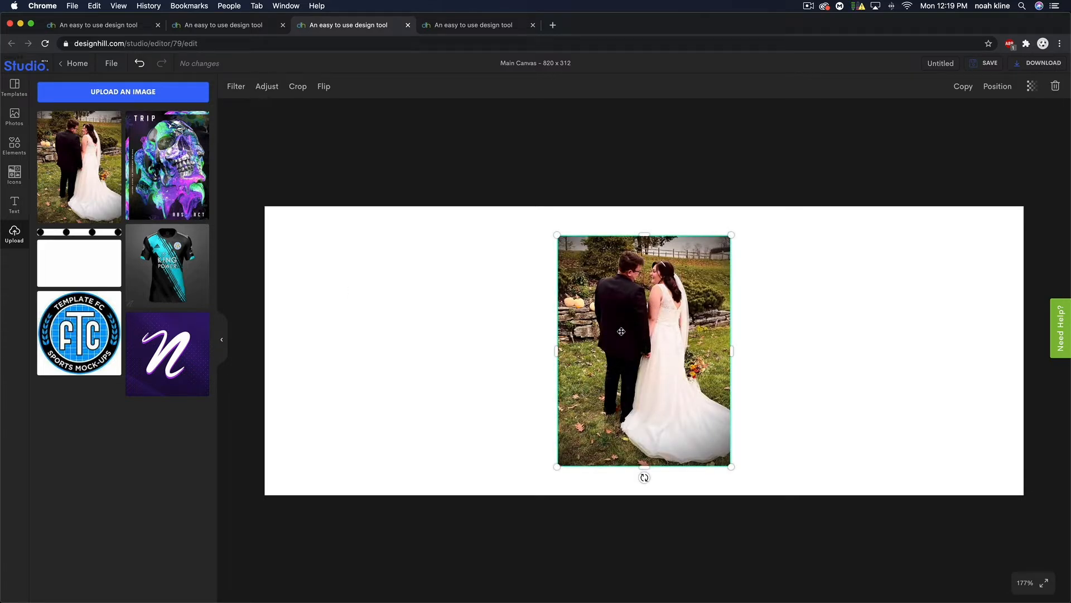
{"action": "left_click_drag", "start_coordinate": [644, 304], "coordinate": [473, 304]}
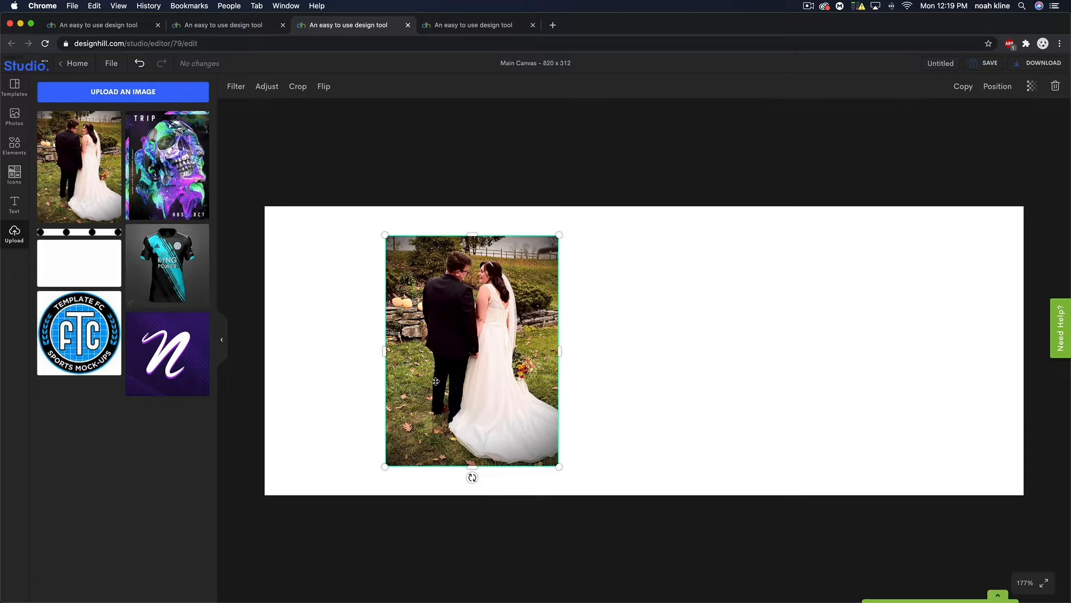
- Add a square shape over the photo and resize it to about 188 × 246
{"action": "left_click", "coordinate": [14, 147]}
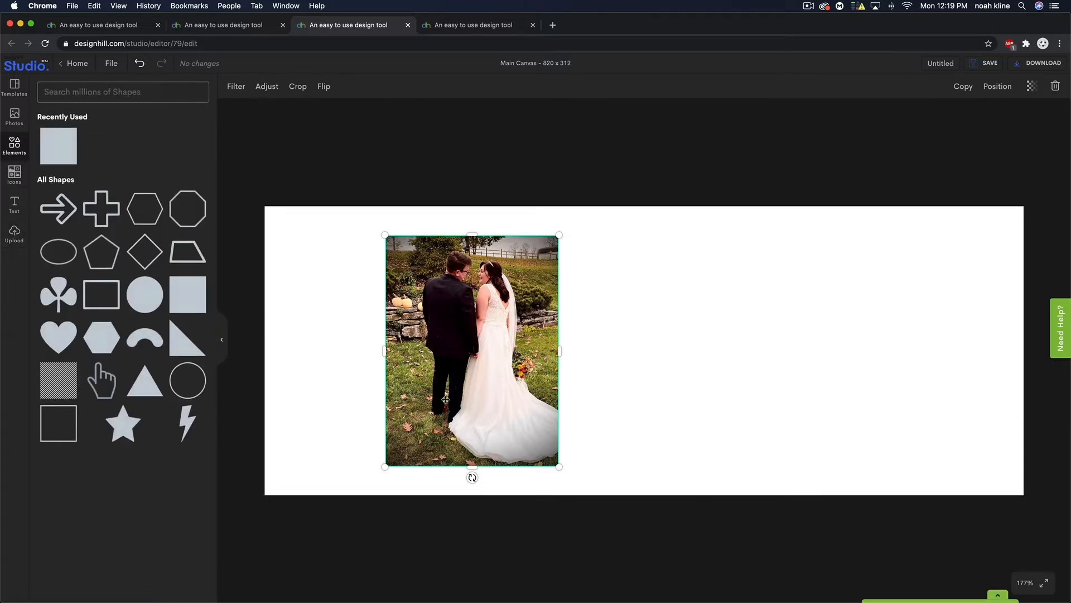
{"action": "left_click", "coordinate": [184, 297]}
{"action": "left_click_drag", "start_coordinate": [689, 318], "coordinate": [533, 330]}
{"action": "left_click_drag", "start_coordinate": [605, 364], "coordinate": [550, 363]}
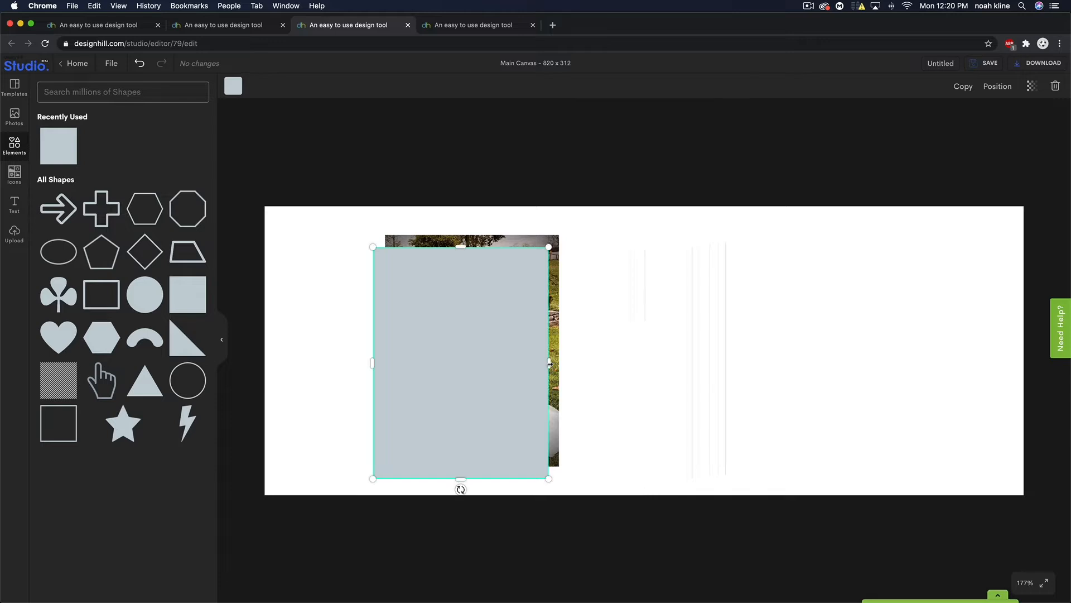
{"action": "mouse_move", "coordinate": [549, 363]}
{"action": "left_mouse_down"}
{"action": "mouse_move", "coordinate": [506, 373]}
{"action": "mouse_move", "coordinate": [551, 369]}
{"action": "left_mouse_up"}
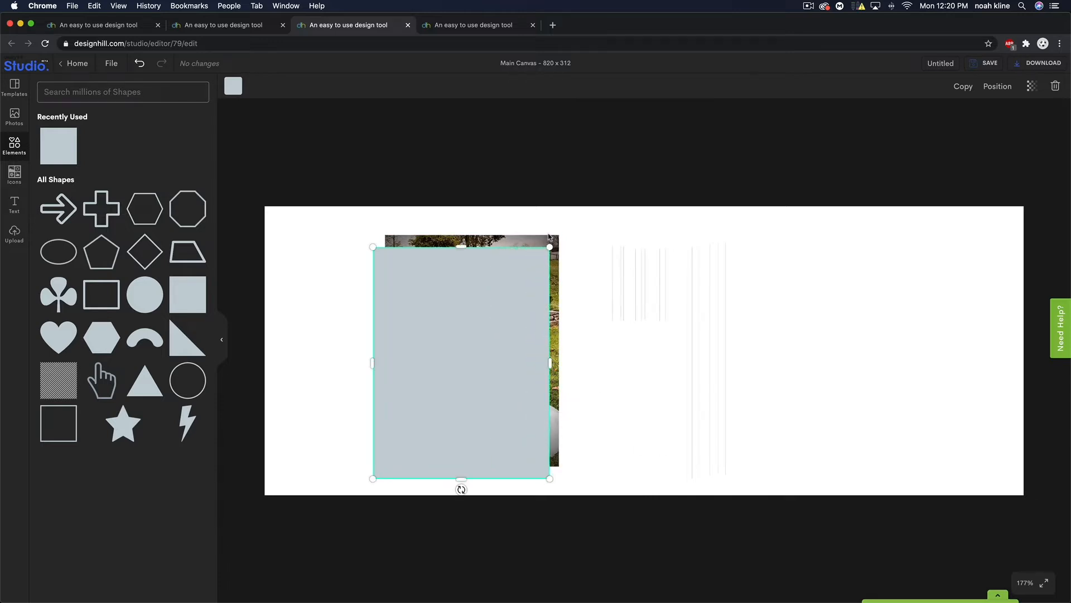
{"action": "left_click_drag", "start_coordinate": [549, 249], "coordinate": [545, 277]}
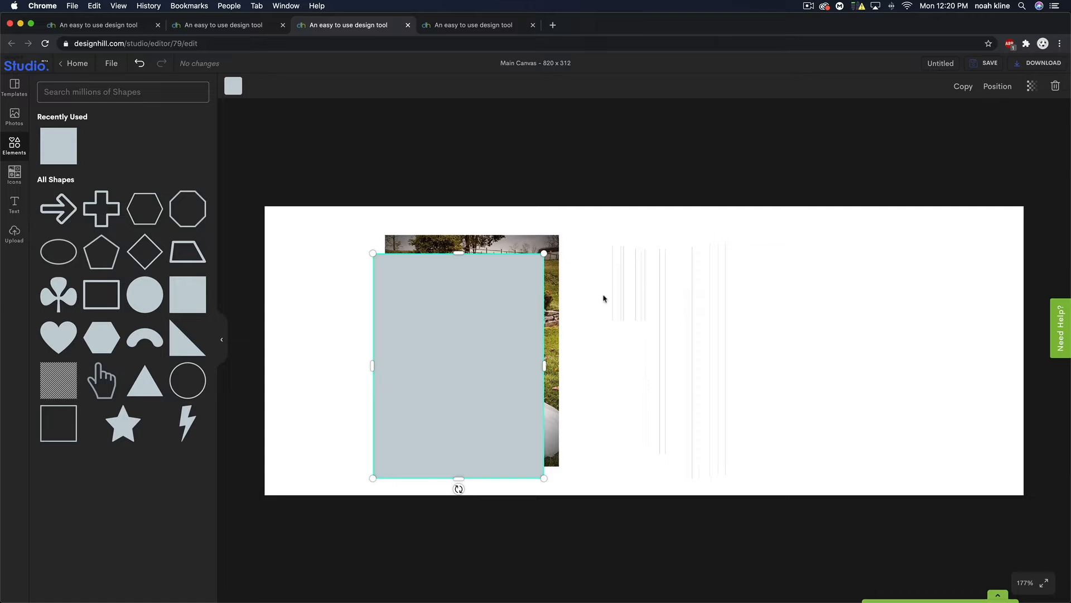
- Send the rectangle behind the wedding photo and fill it yellow #FED875
{"action": "left_click", "coordinate": [994, 87]}
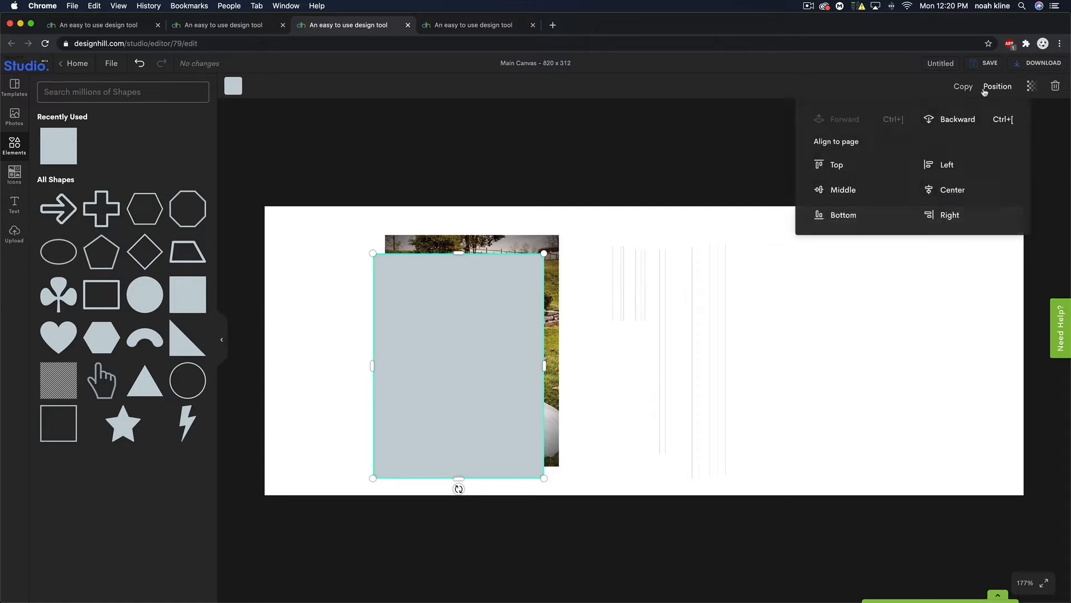
{"action": "left_click", "coordinate": [958, 121]}
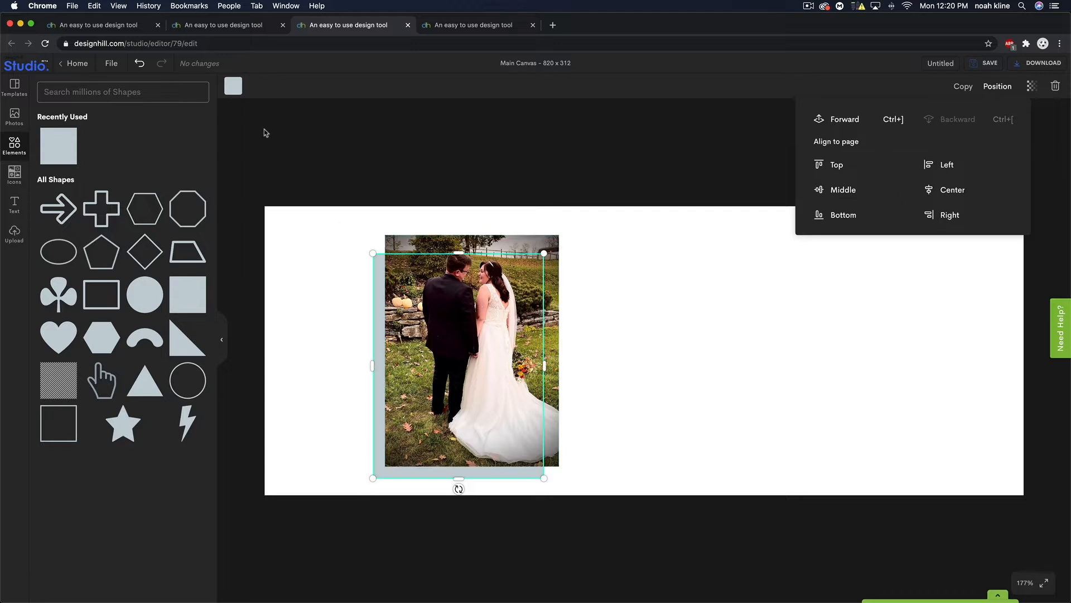
{"action": "left_click", "coordinate": [233, 87]}
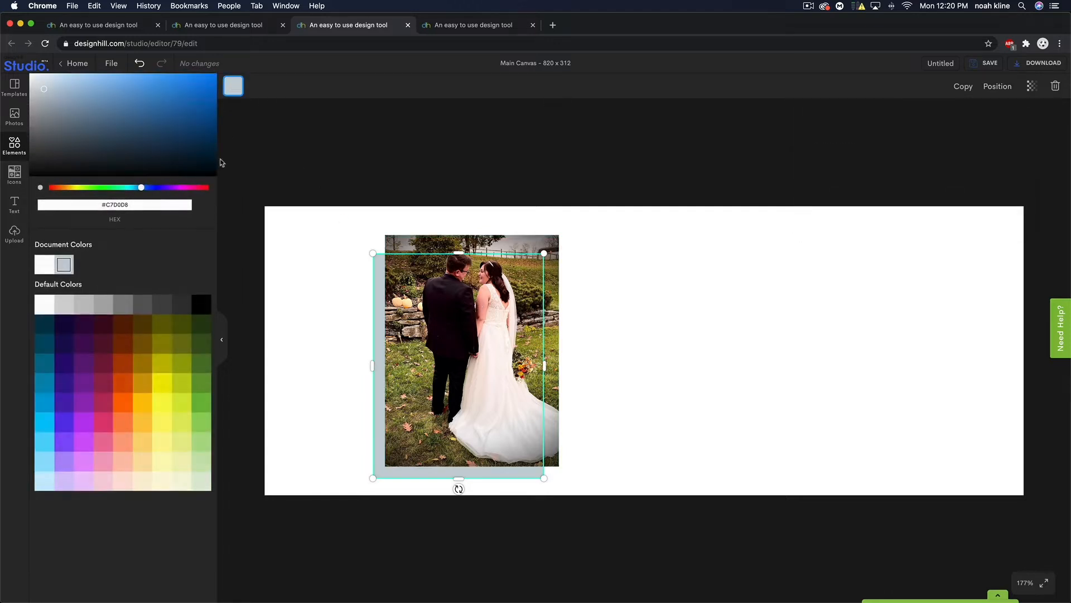
{"action": "left_click", "coordinate": [121, 443]}
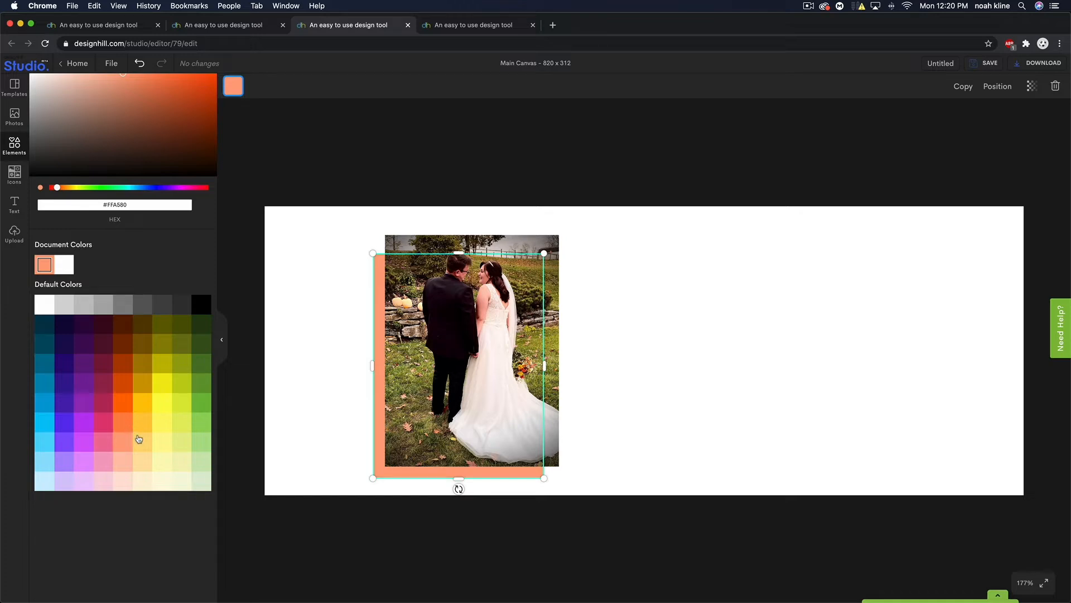
{"action": "left_click", "coordinate": [139, 439]}
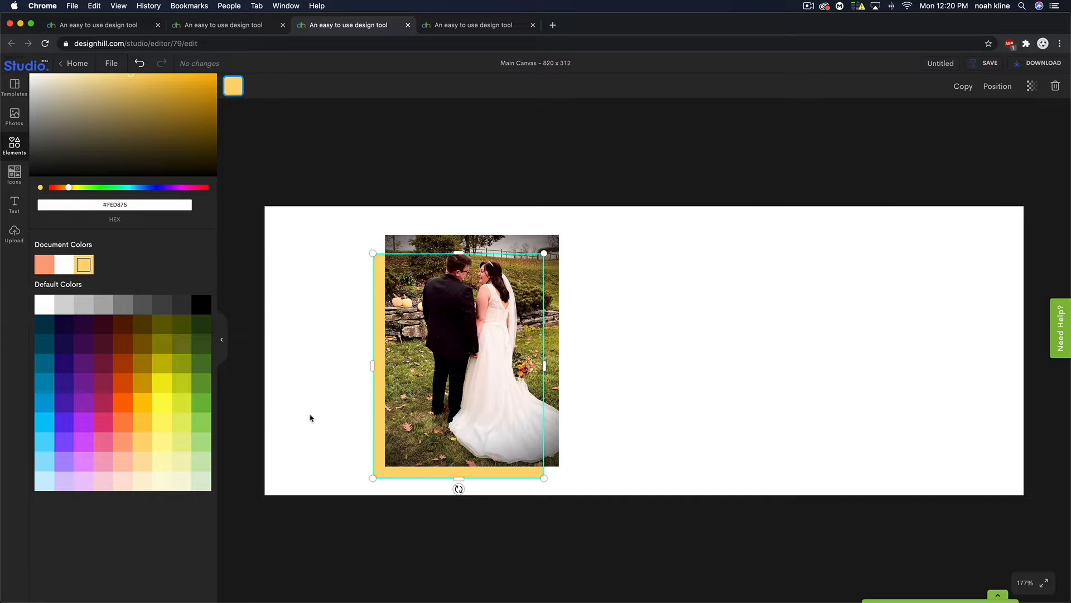
{"action": "left_click", "coordinate": [739, 376]}
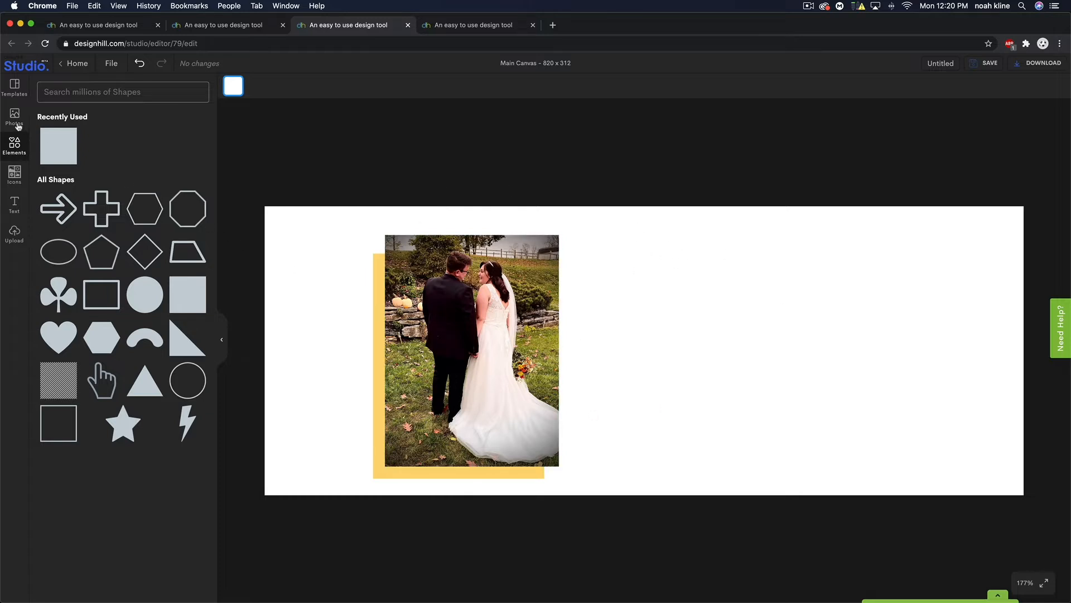
- Search stock photos for 'leaves' and add the autumn-leaves image to the cover
{"action": "left_click", "coordinate": [14, 116]}
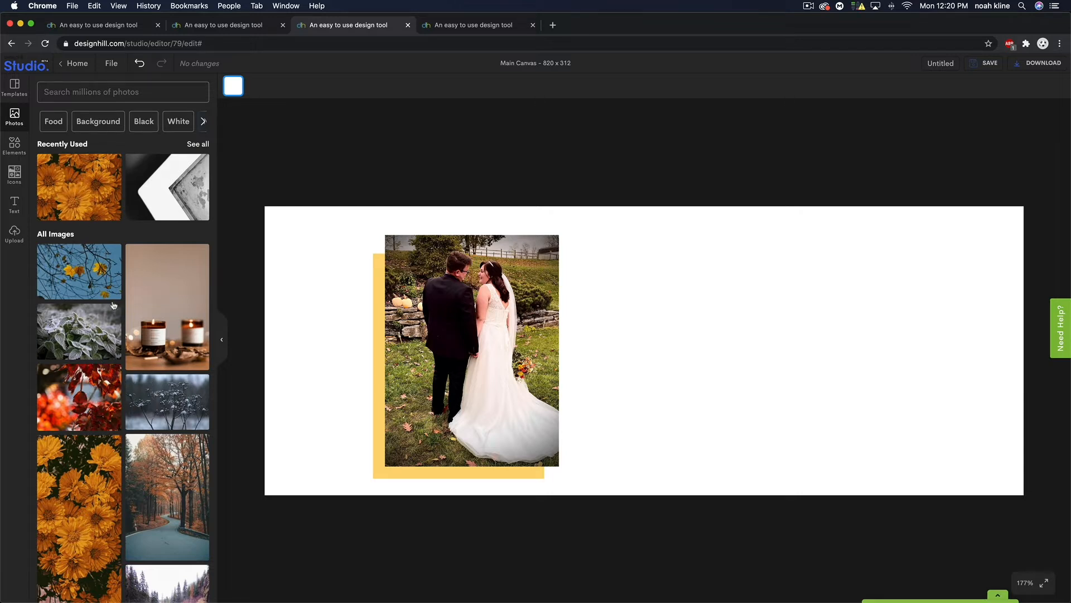
{"action": "left_click", "coordinate": [74, 92]}
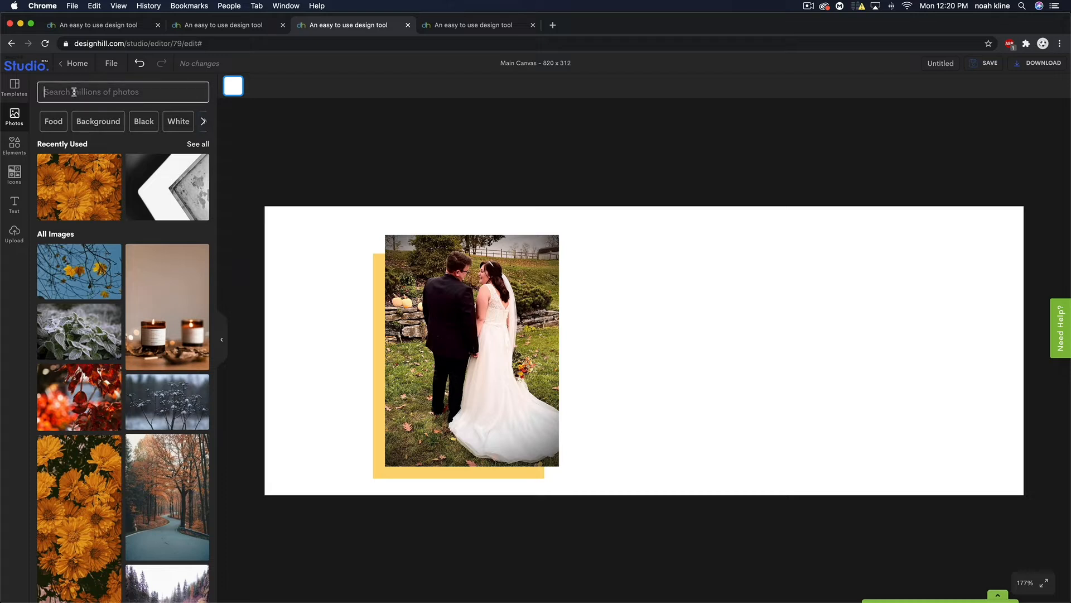
{"action": "type", "text": "leaves"}
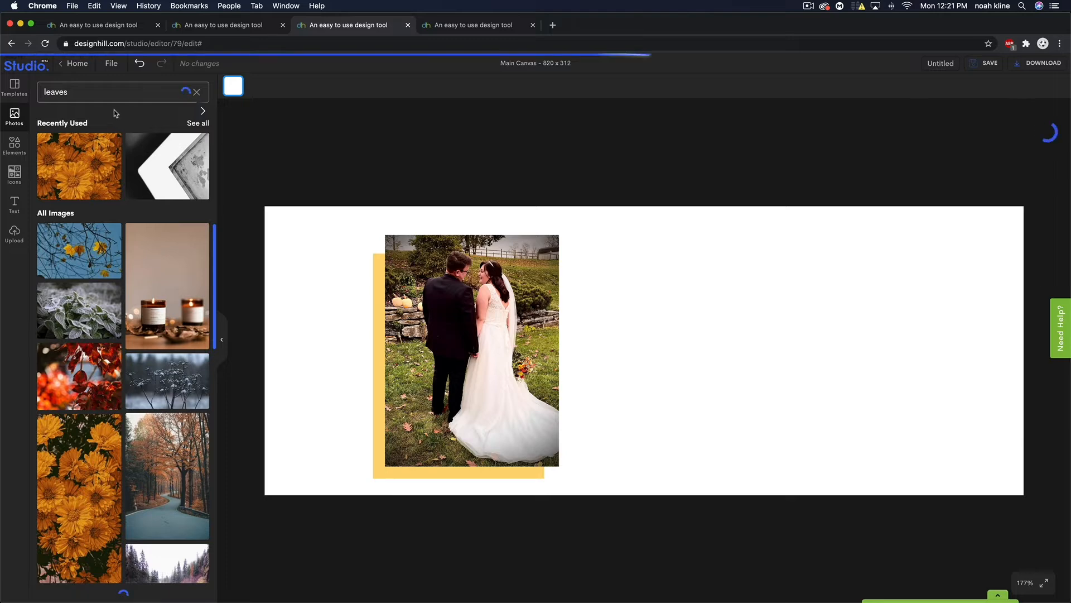
{"action": "scroll", "coordinate": [130, 316], "scroll_direction": "down", "scroll_amount": 15}
{"action": "scroll", "coordinate": [132, 310], "scroll_direction": "down", "scroll_amount": 10}
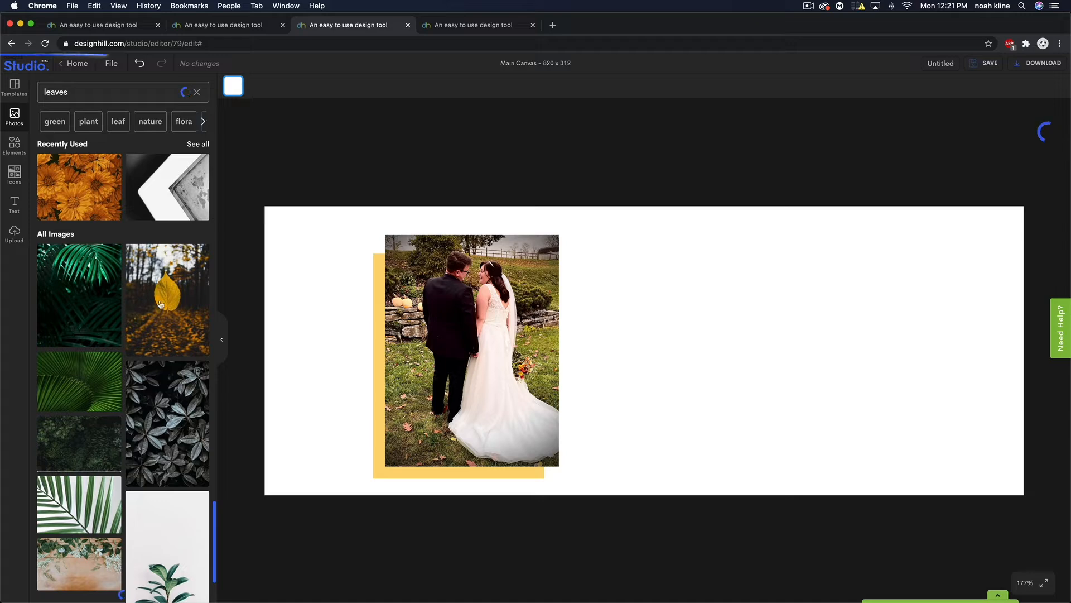
{"action": "scroll", "coordinate": [166, 285], "scroll_direction": "down", "scroll_amount": 5}
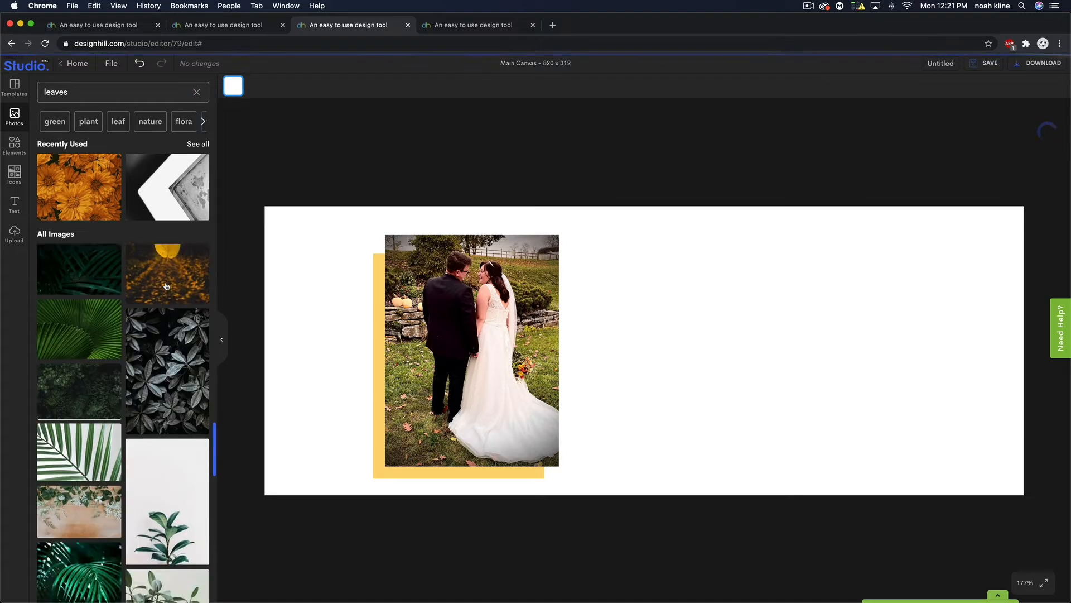
{"action": "scroll", "coordinate": [167, 286], "scroll_direction": "down", "scroll_amount": 10}
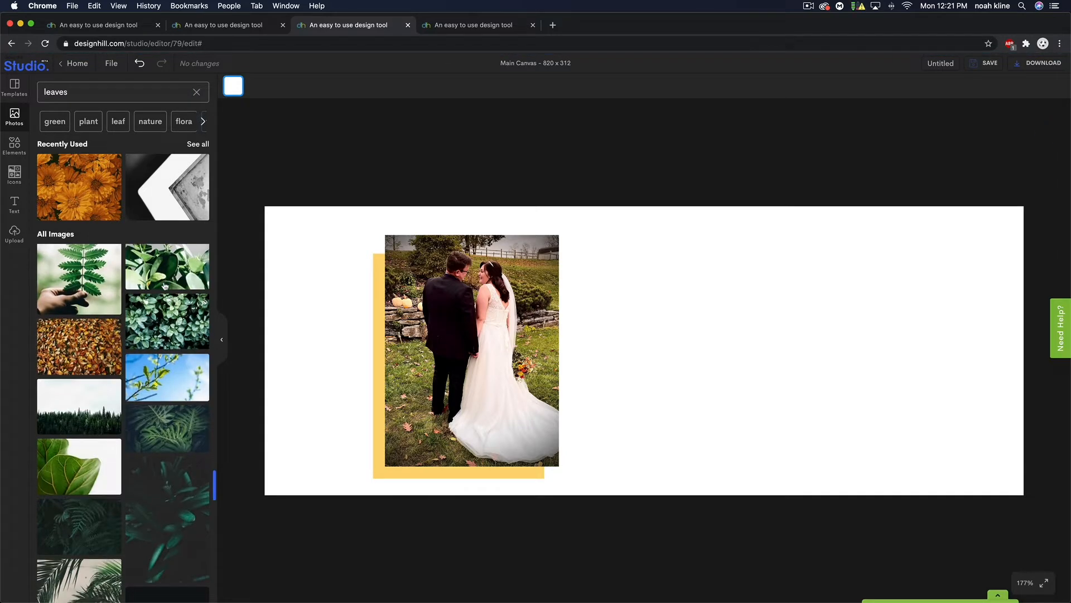
{"action": "left_click", "coordinate": [87, 346]}
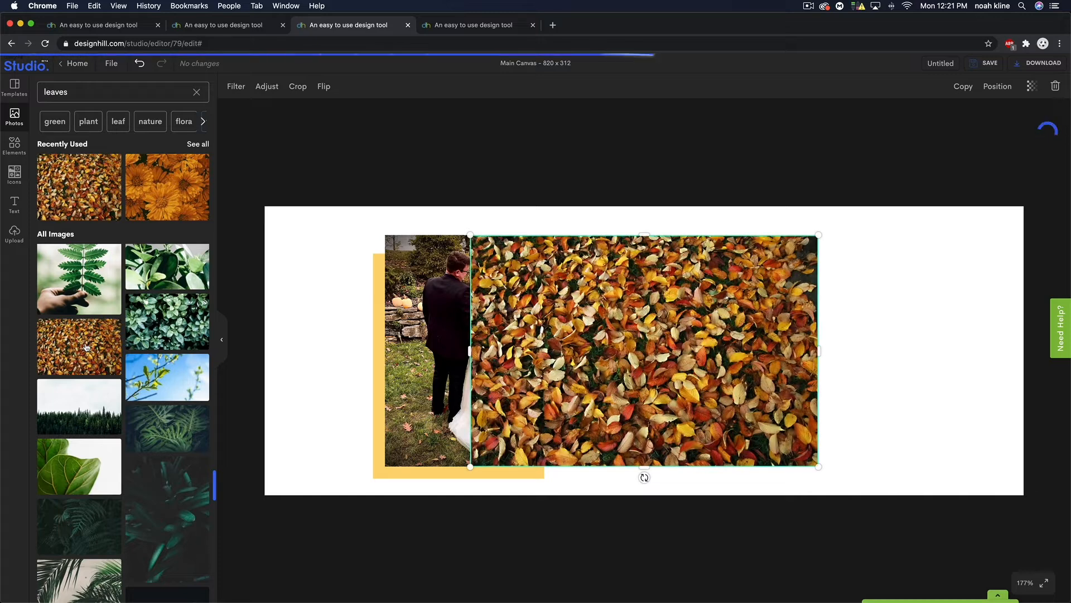
- Stretch the leaves photo over the full canvas and send it behind the photo and frame
{"action": "left_click_drag", "start_coordinate": [469, 236], "coordinate": [264, 189]}
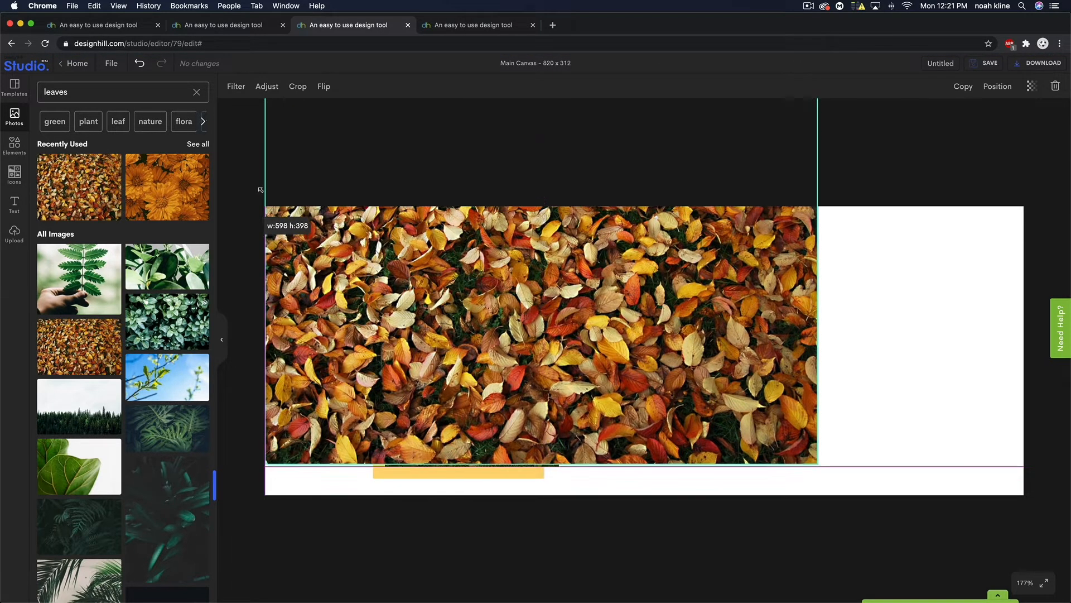
{"action": "left_click_drag", "start_coordinate": [821, 464], "coordinate": [1025, 562]}
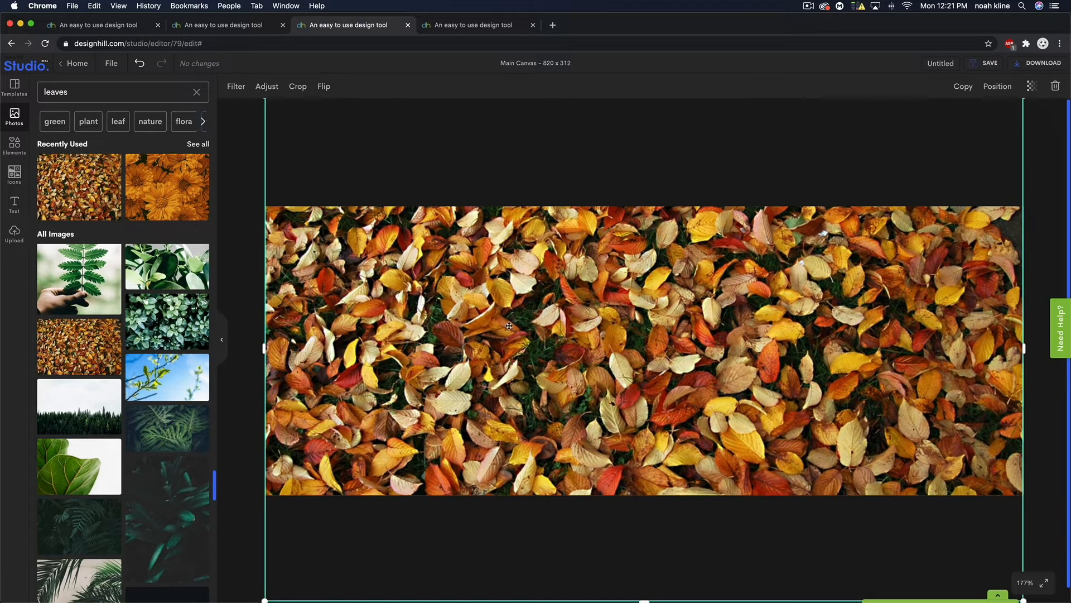
{"action": "left_click", "coordinate": [991, 87]}
{"action": "left_click", "coordinate": [970, 119]}
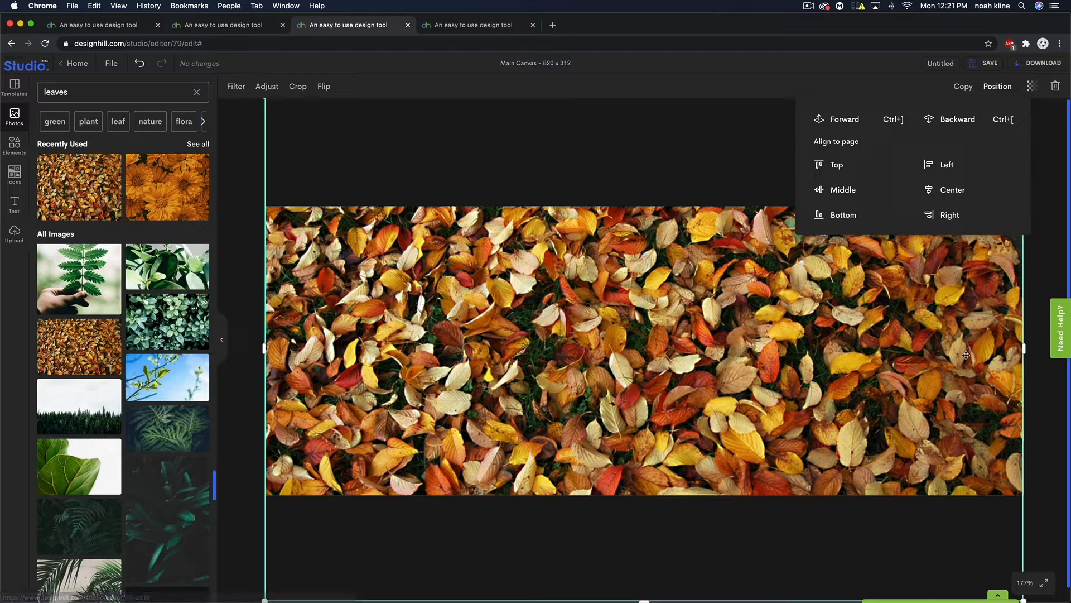
{"action": "left_click", "coordinate": [952, 119]}
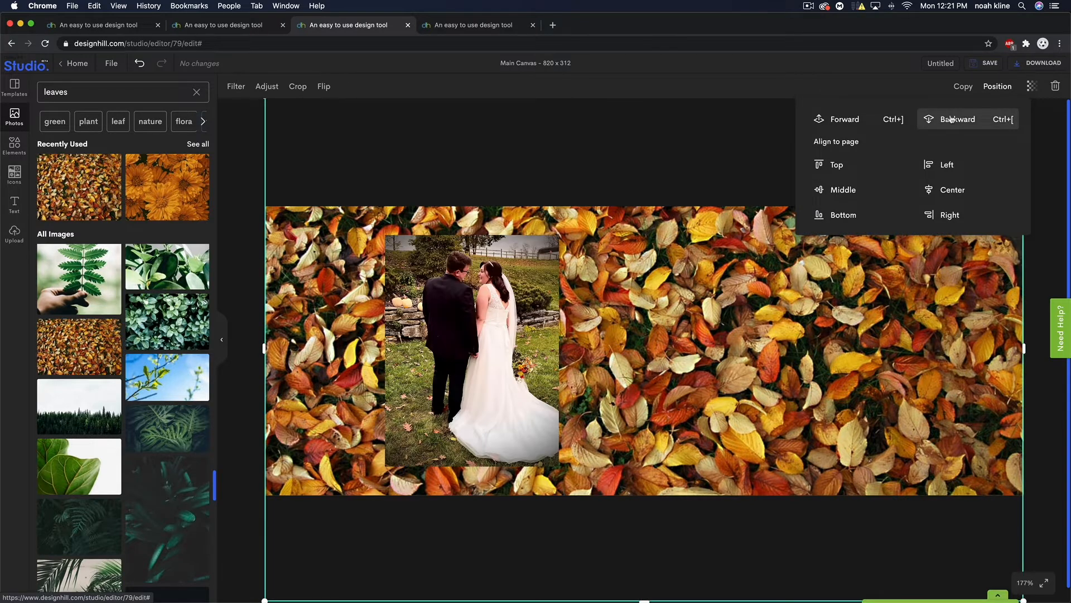
{"action": "left_click", "coordinate": [951, 120]}
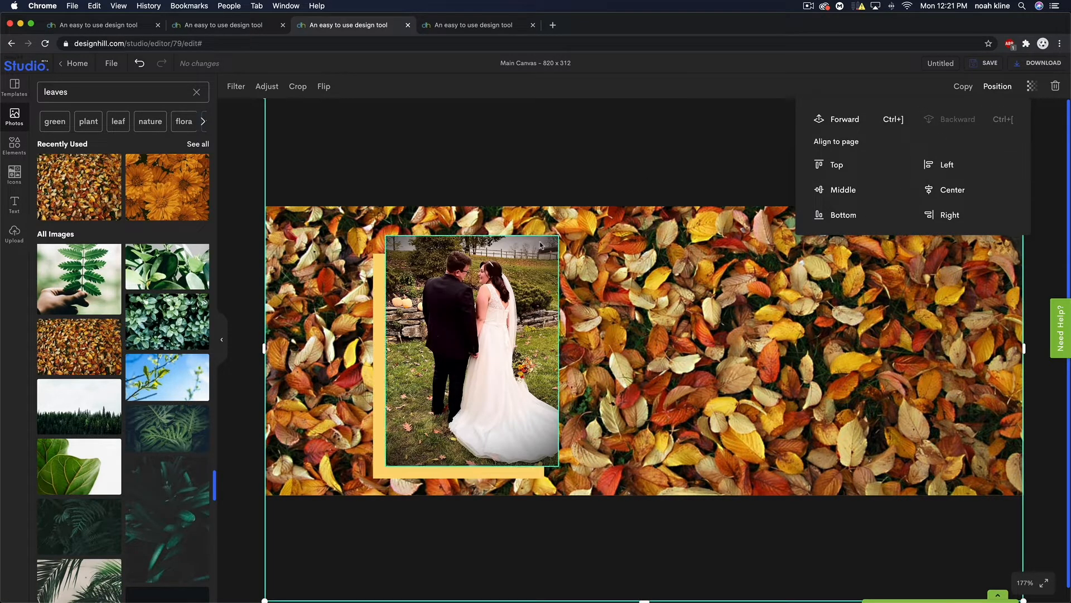
{"action": "left_click", "coordinate": [256, 161]}
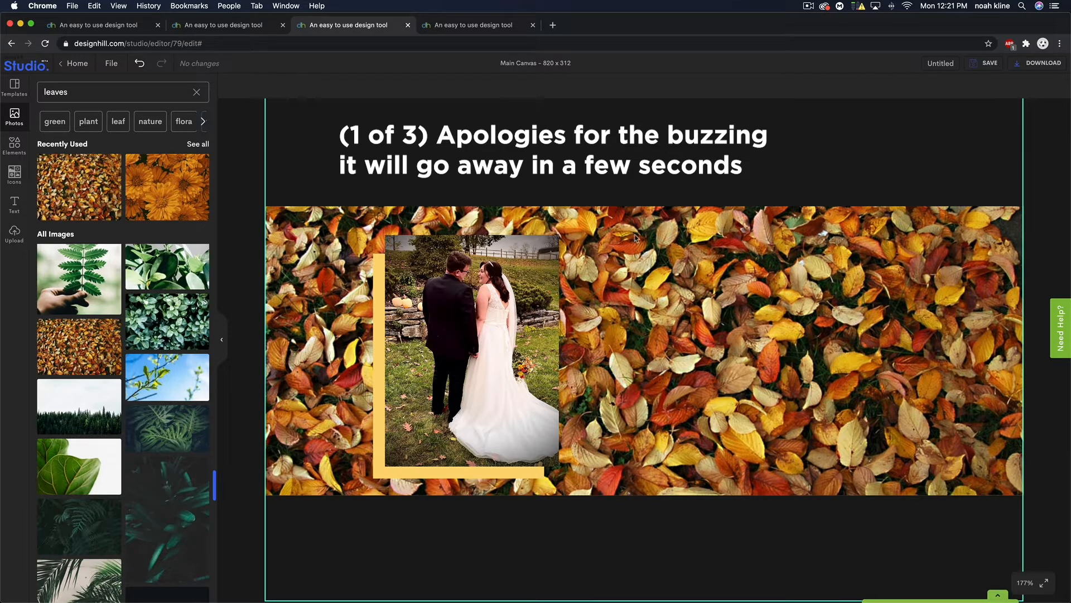
{"action": "left_click", "coordinate": [377, 274]}
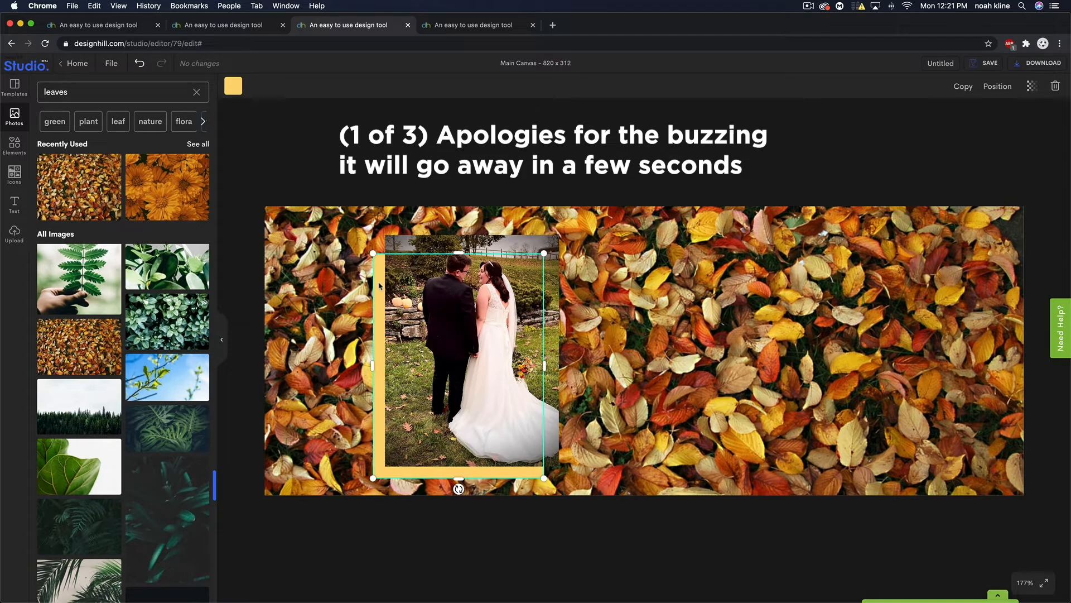
- Duplicate the yellow frame and stretch the copy to all four canvas edges
{"action": "left_click", "coordinate": [960, 93]}
{"action": "left_click_drag", "start_coordinate": [558, 351], "coordinate": [265, 361]}
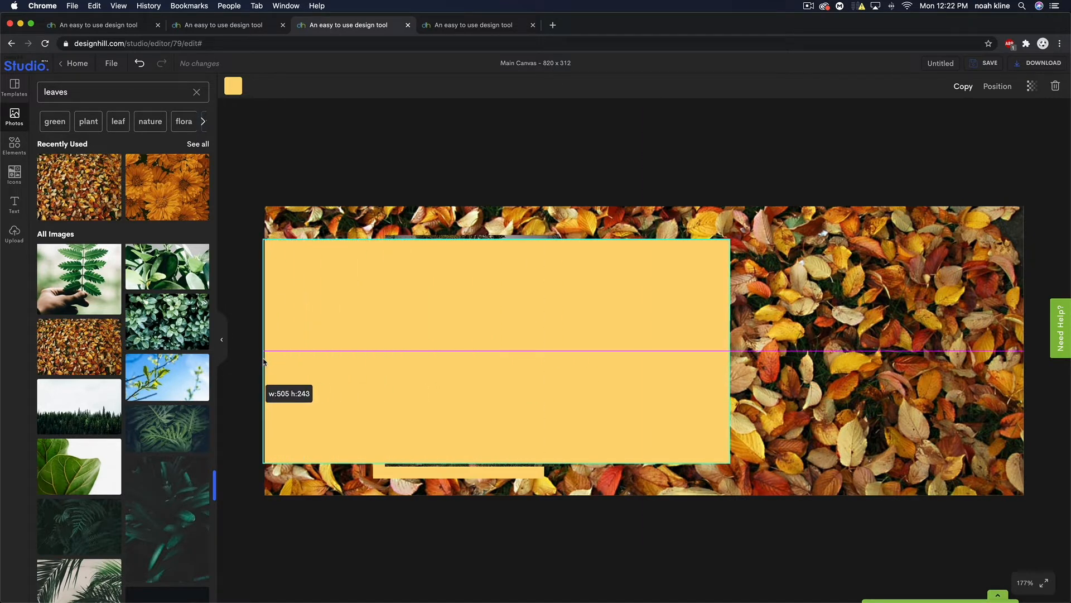
{"action": "left_click_drag", "start_coordinate": [730, 351], "coordinate": [1032, 357]}
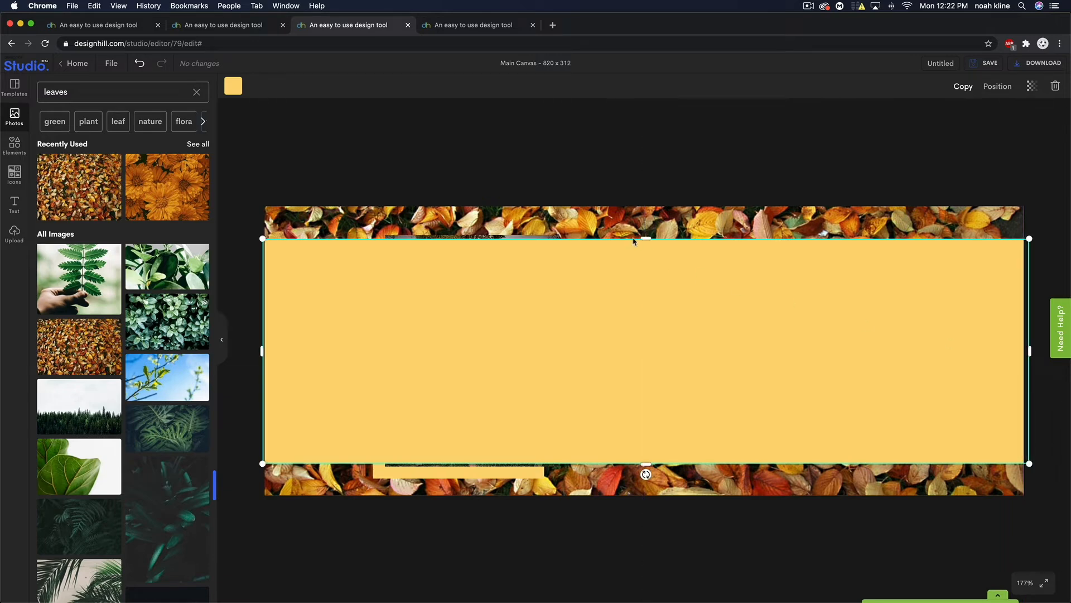
{"action": "left_click_drag", "start_coordinate": [641, 240], "coordinate": [642, 203]}
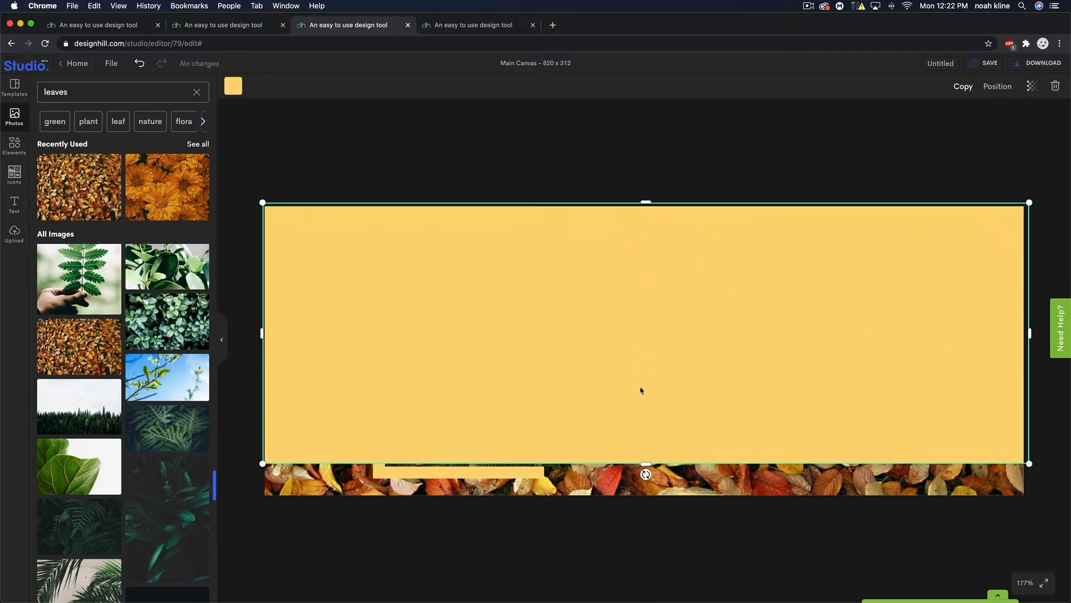
{"action": "left_click_drag", "start_coordinate": [646, 462], "coordinate": [647, 501]}
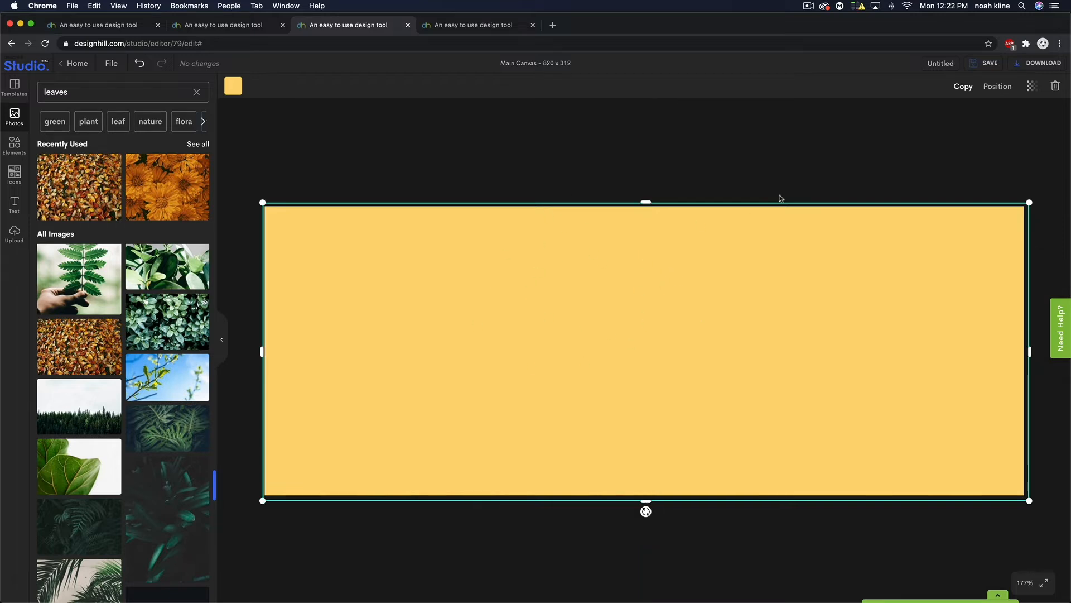
- Send the yellow copy behind the wedding photo and lower its transparency to about 64
{"action": "left_click", "coordinate": [997, 86]}
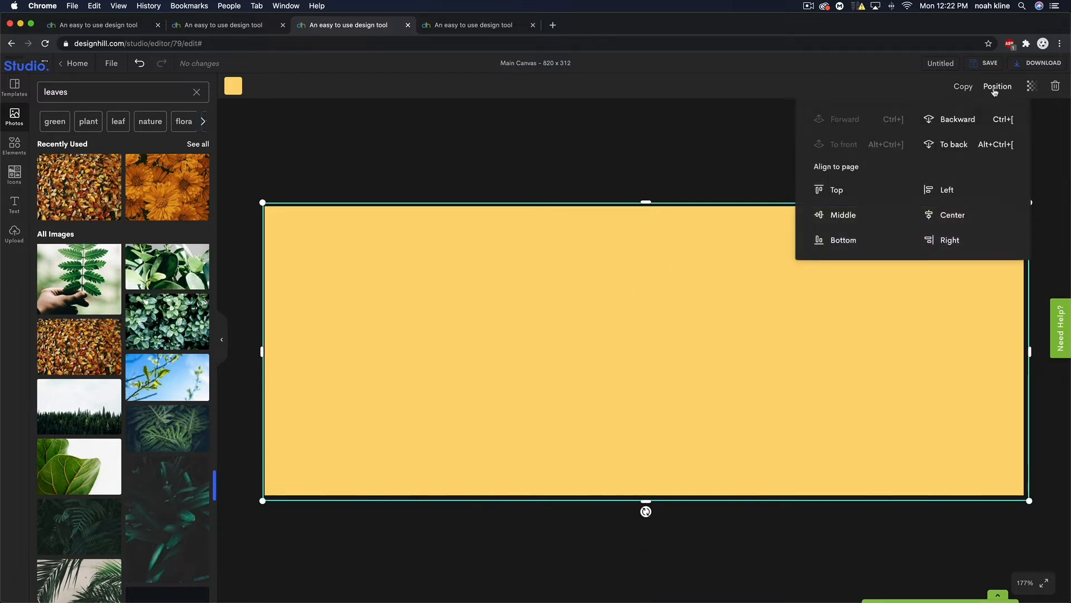
{"action": "left_click", "coordinate": [961, 121]}
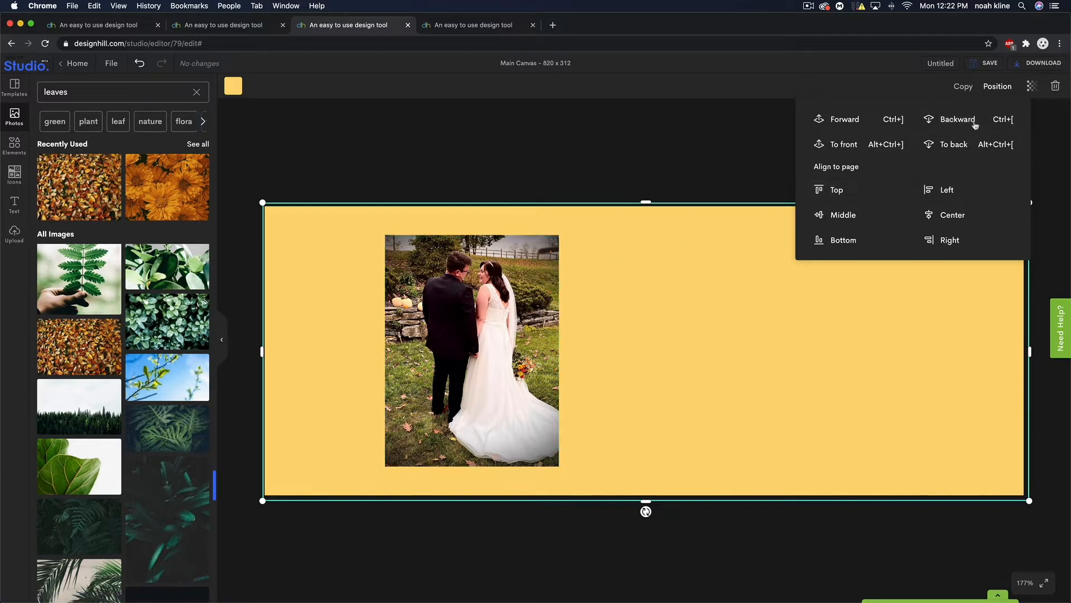
{"action": "left_click", "coordinate": [1032, 87]}
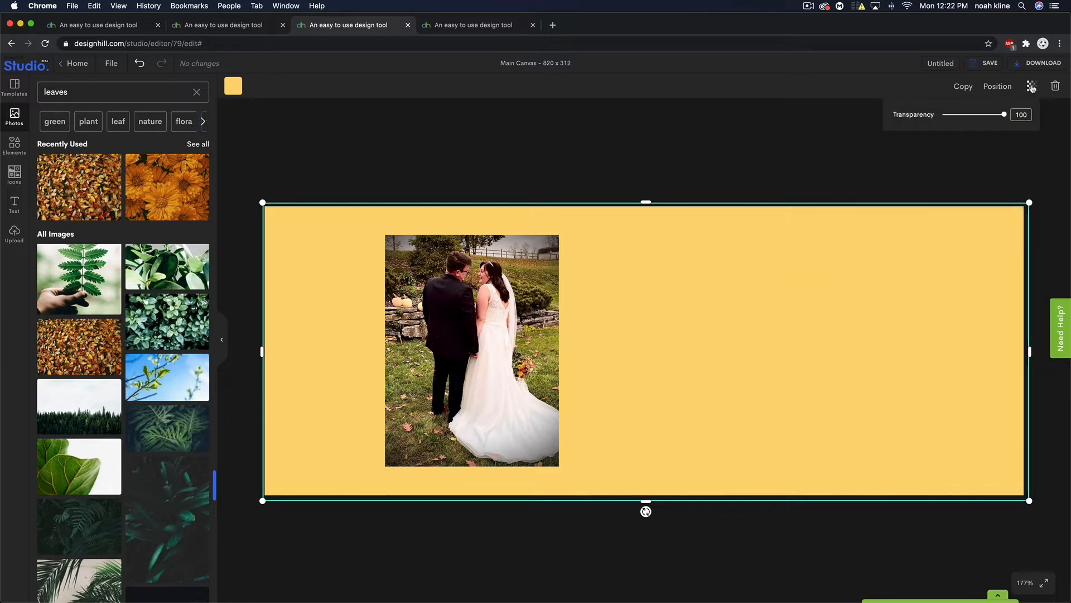
{"action": "left_click_drag", "start_coordinate": [1006, 113], "coordinate": [982, 116]}
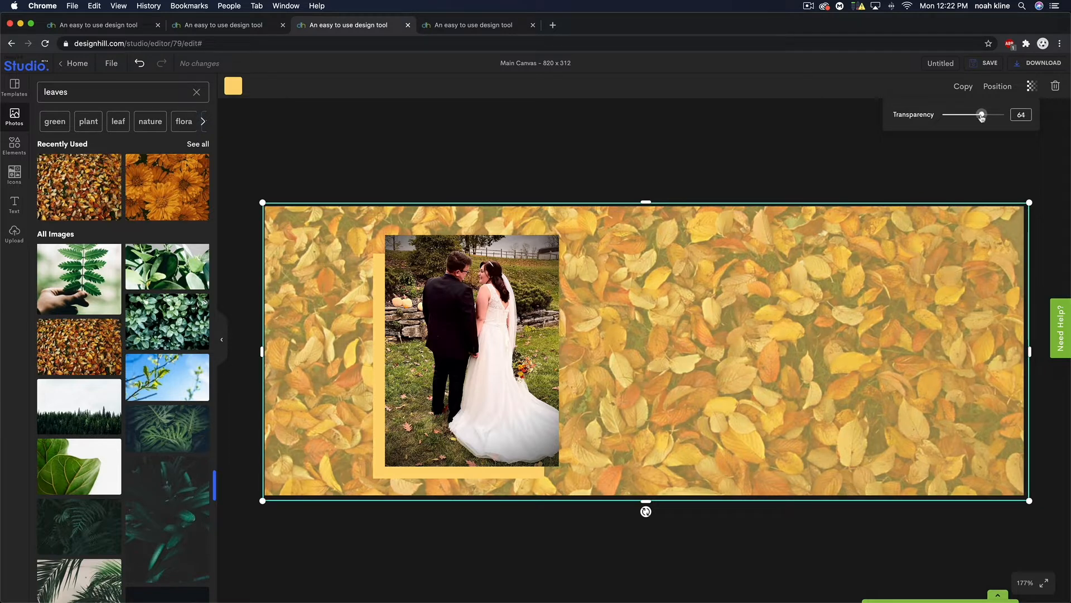
{"action": "left_click", "coordinate": [234, 85]}
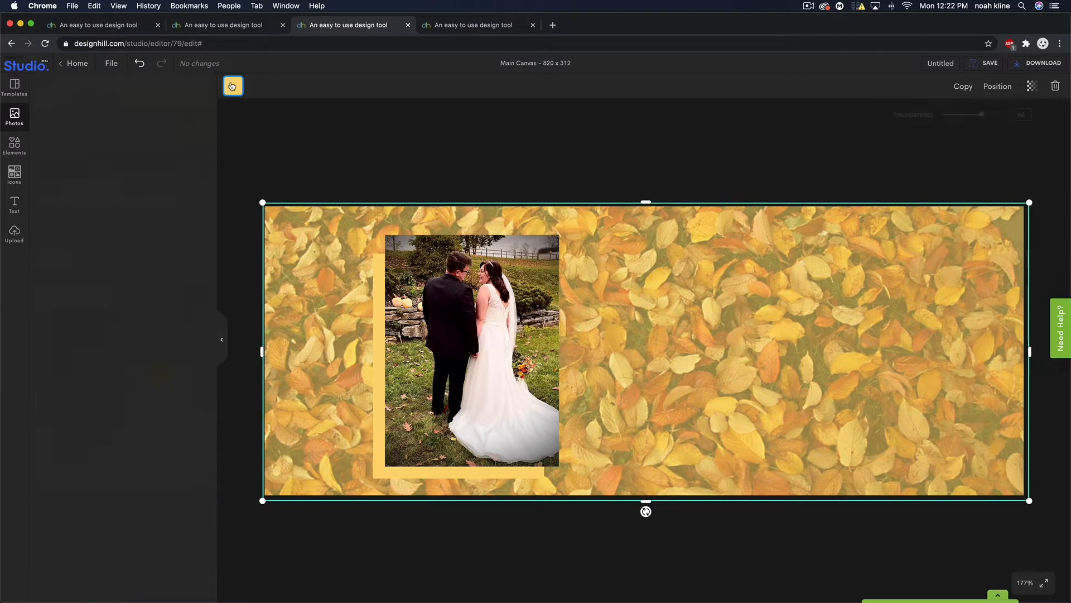
- Try several preset colours on the overlay, then revert it to pale yellow #FED875
{"action": "left_click", "coordinate": [143, 410]}
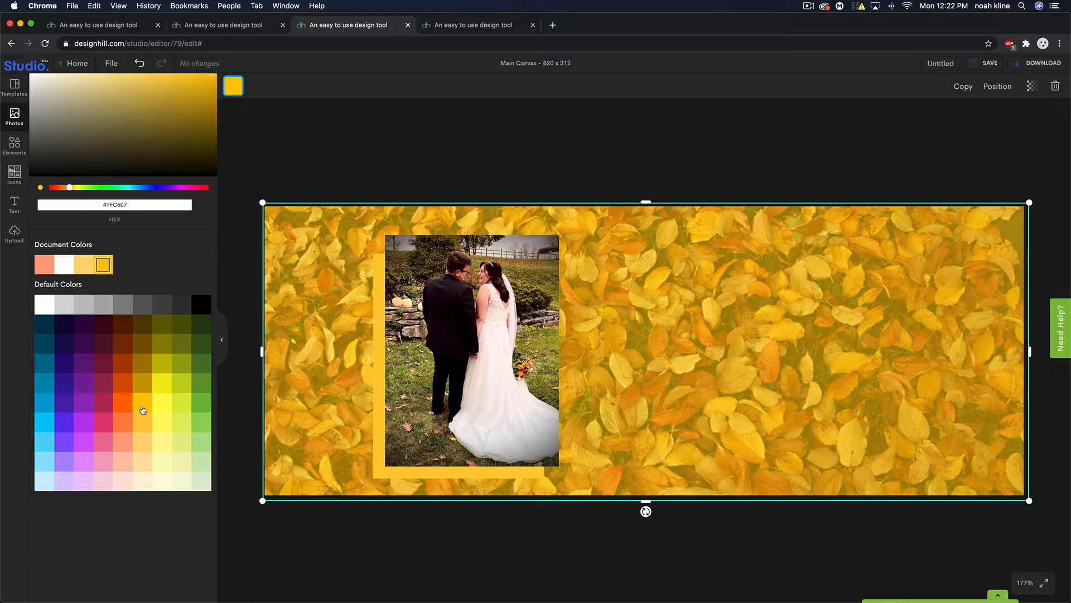
{"action": "left_click", "coordinate": [144, 419]}
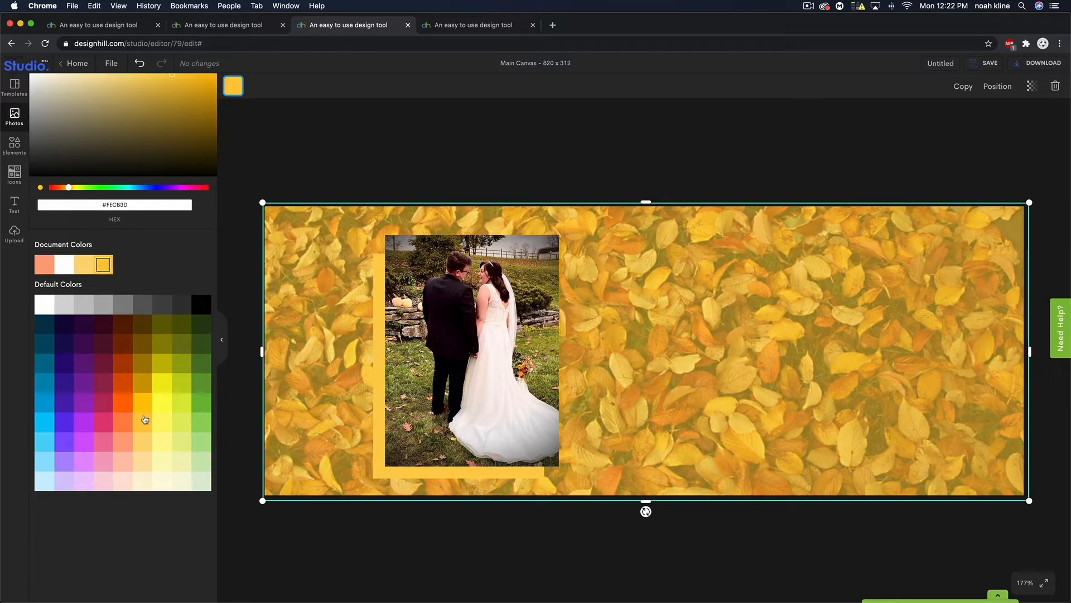
{"action": "left_click", "coordinate": [144, 440]}
{"action": "left_click", "coordinate": [121, 443]}
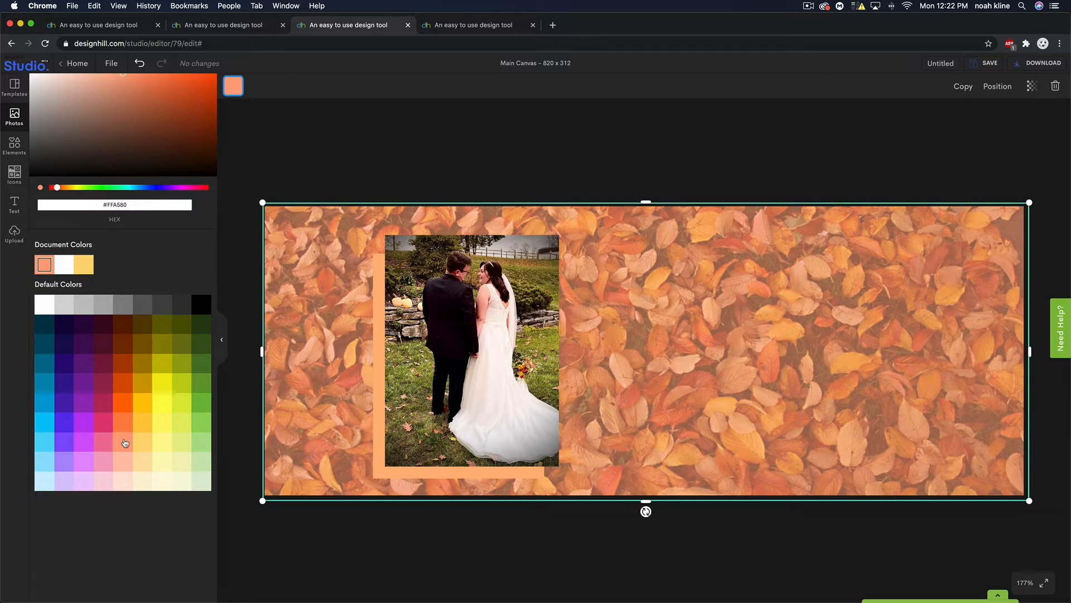
{"action": "left_click", "coordinate": [148, 445]}
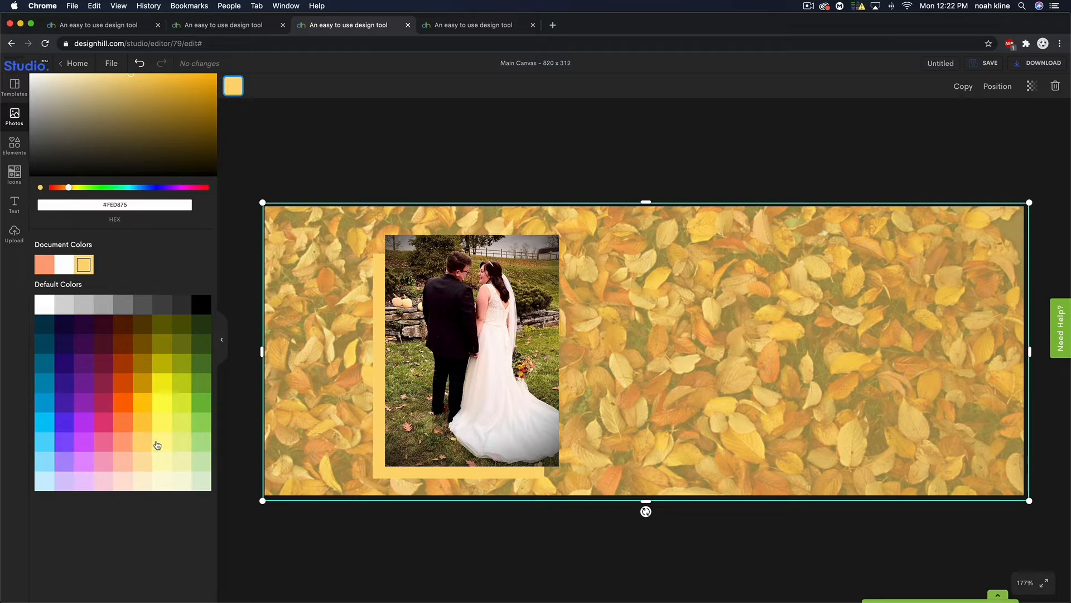
- Raise the overlay's transparency to 70
{"action": "left_click", "coordinate": [1031, 86]}
{"action": "left_click_drag", "start_coordinate": [981, 115], "coordinate": [985, 117]}
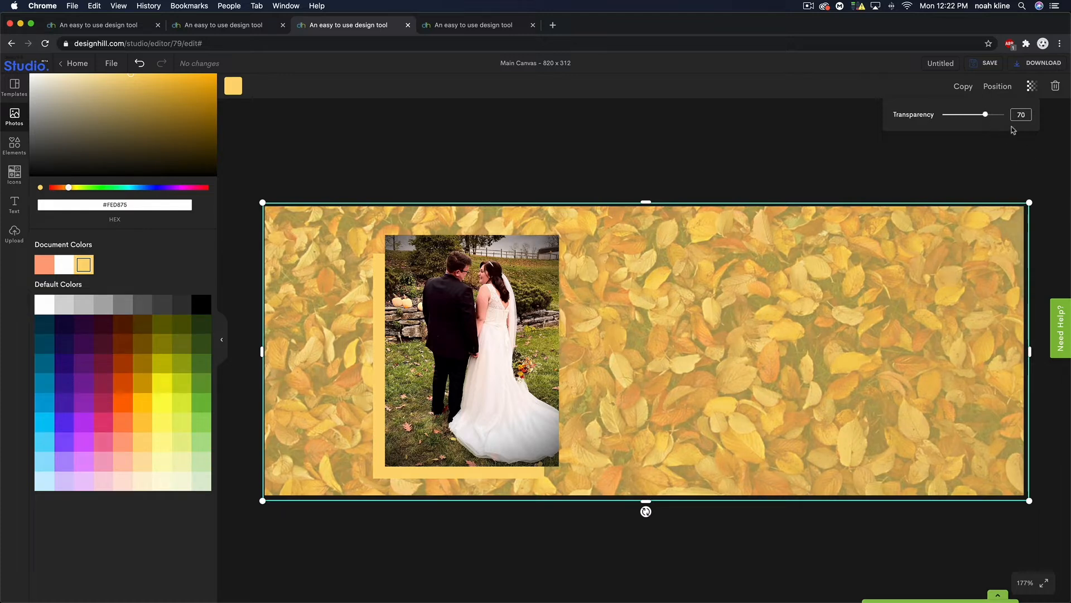
{"action": "left_click", "coordinate": [933, 169]}
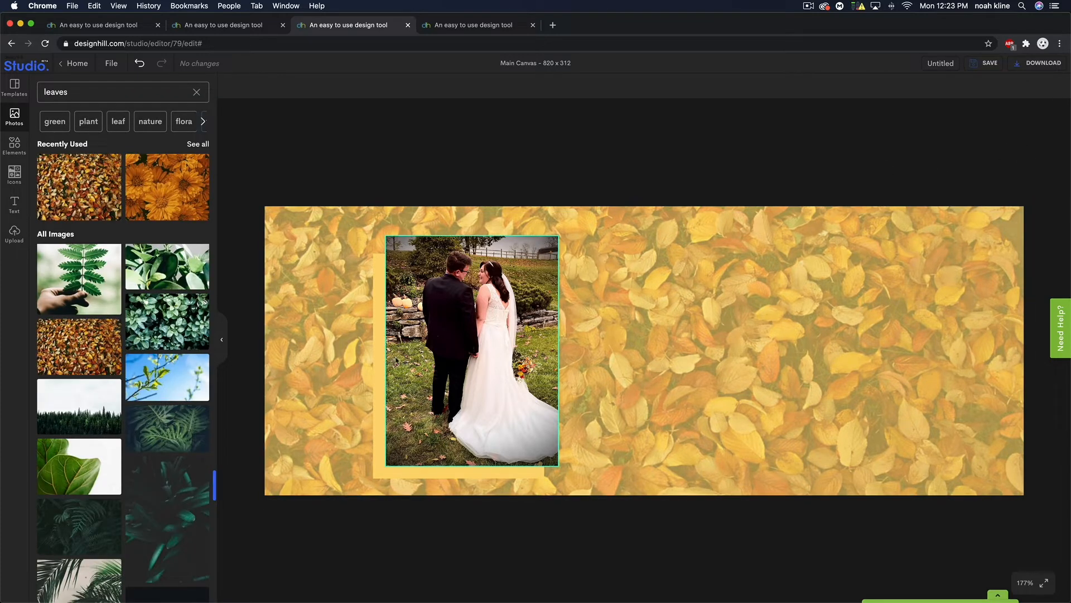
{"action": "left_click", "coordinate": [381, 341]}
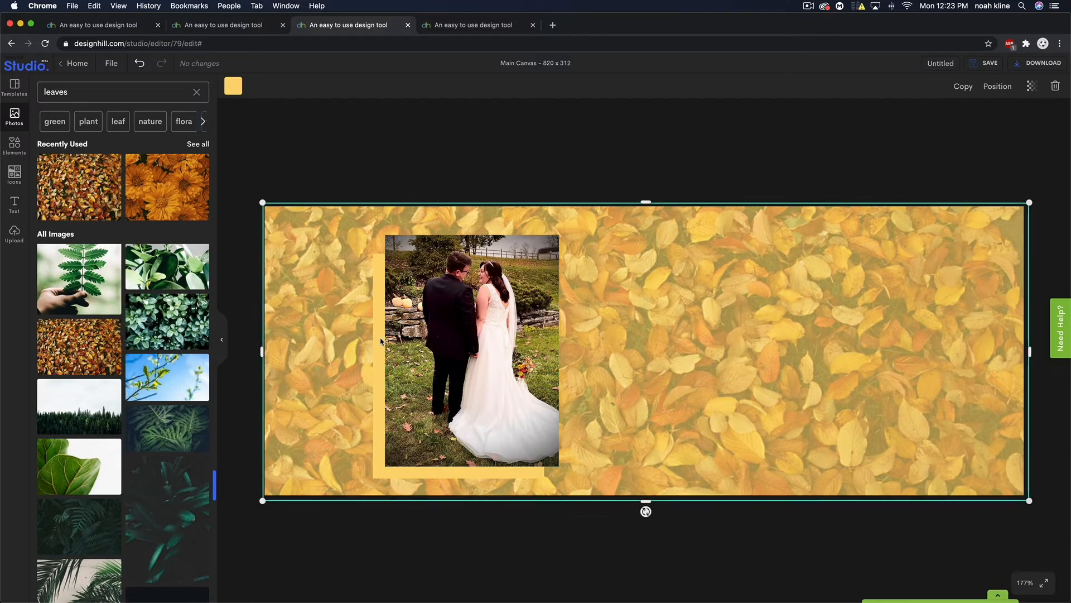
- Give the frame behind the wedding photo a deeper golden yellow #FECB3D fill
{"action": "left_click", "coordinate": [988, 87]}
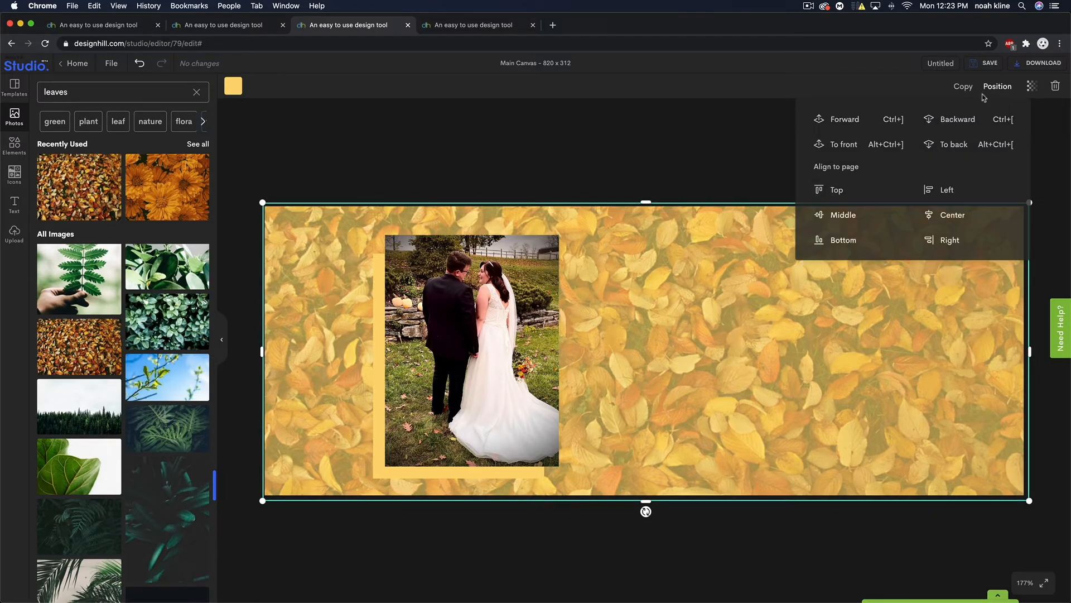
{"action": "left_click", "coordinate": [617, 143]}
{"action": "left_click", "coordinate": [379, 353]}
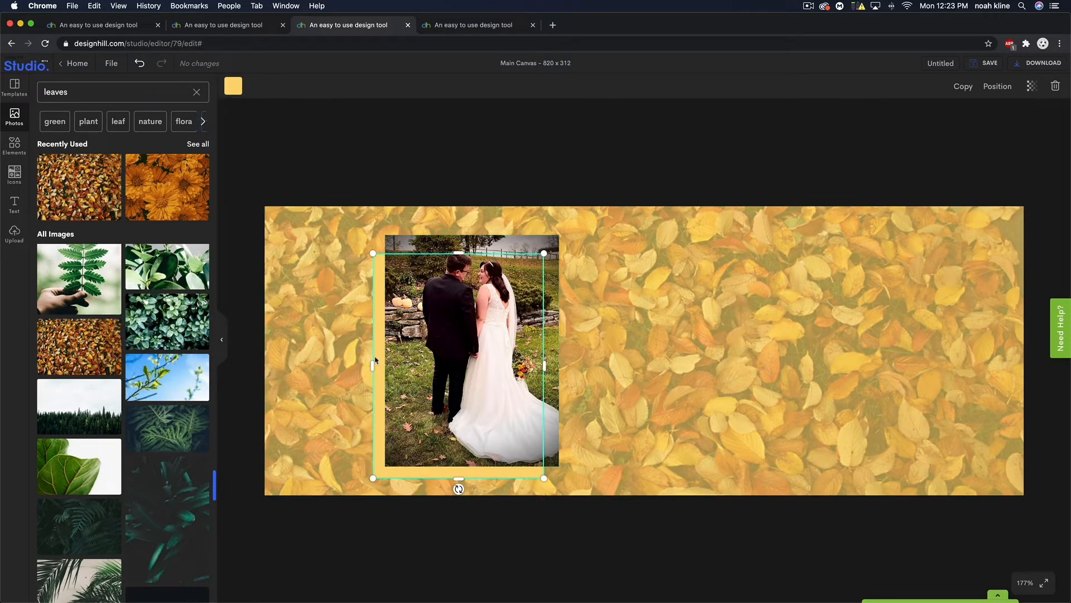
{"action": "left_click", "coordinate": [228, 83]}
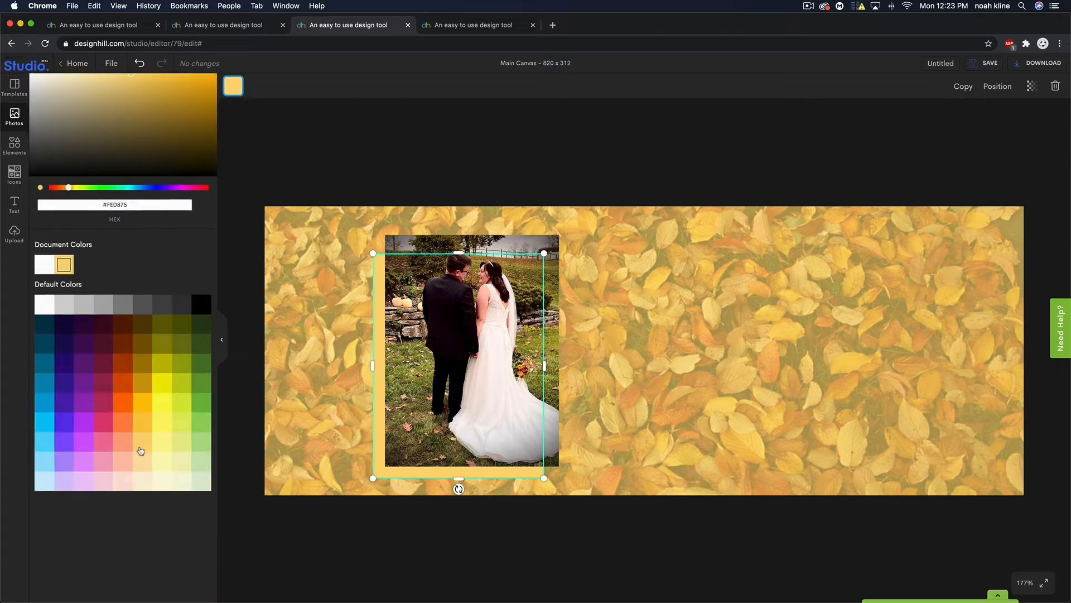
{"action": "left_click", "coordinate": [141, 428]}
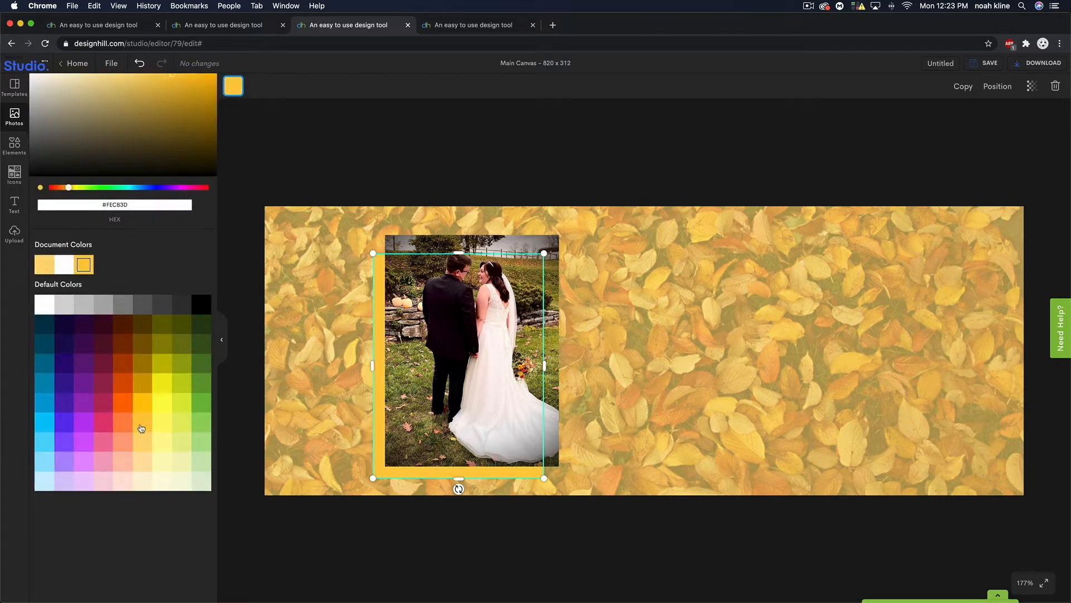
{"action": "left_click", "coordinate": [630, 188]}
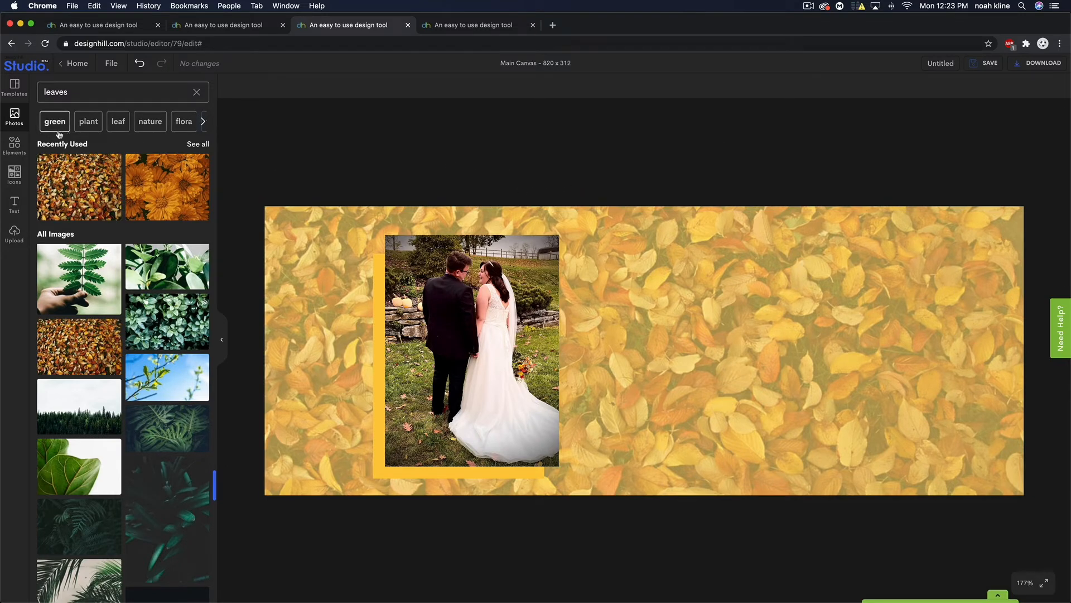
- Search icons for 'leaves' and place a shrunken orange leaves icon at the photo's bottom-right corner
{"action": "left_click", "coordinate": [16, 180]}
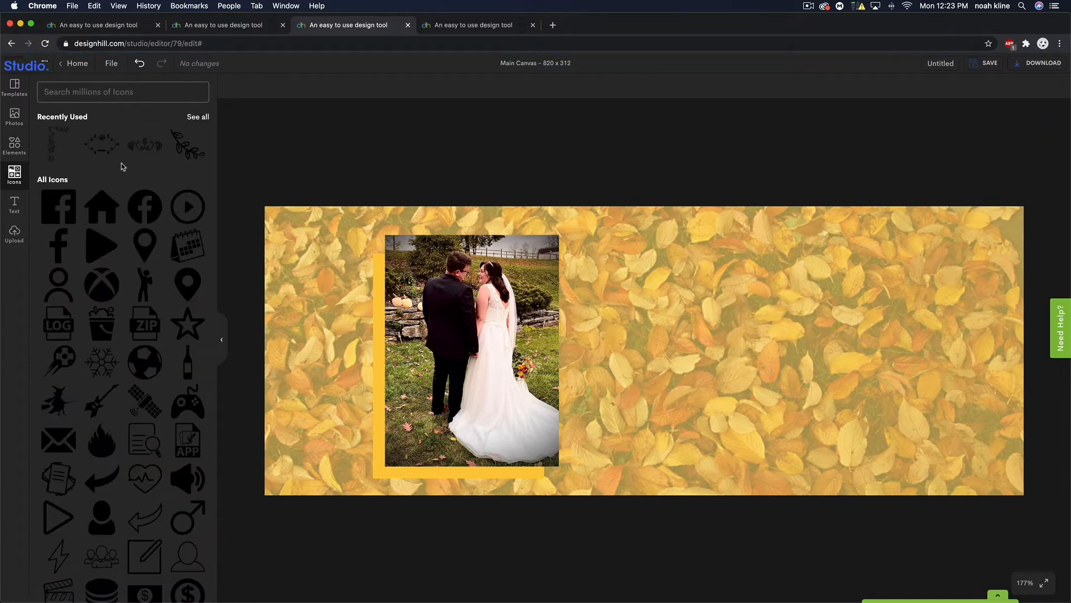
{"action": "mouse_move", "coordinate": [110, 136]}
{"action": "mouse_move", "coordinate": [97, 215]}
{"action": "left_click", "coordinate": [197, 118]}
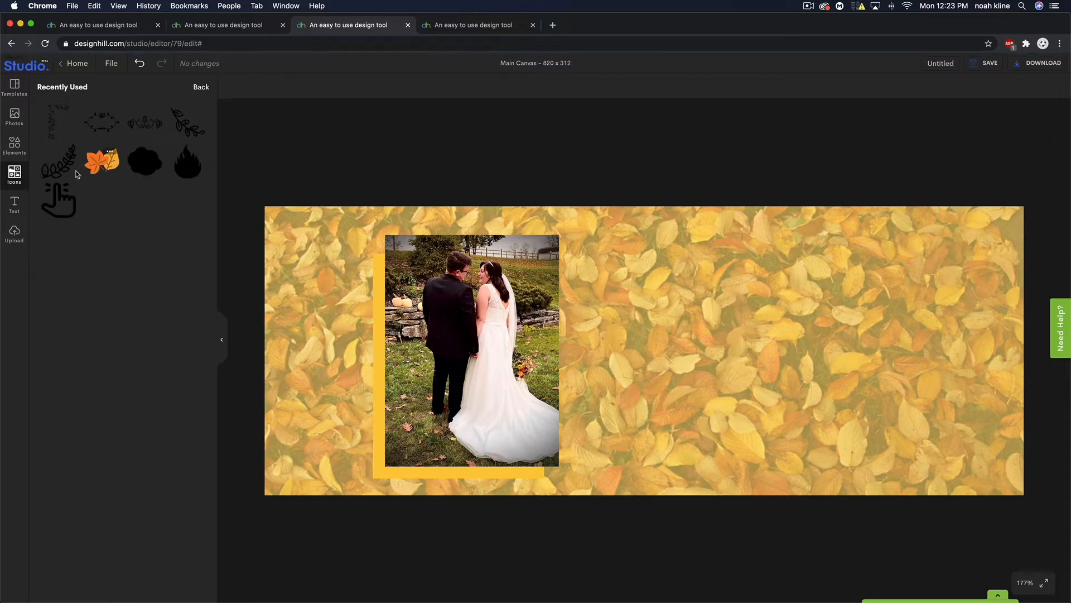
{"action": "left_click", "coordinate": [200, 88]}
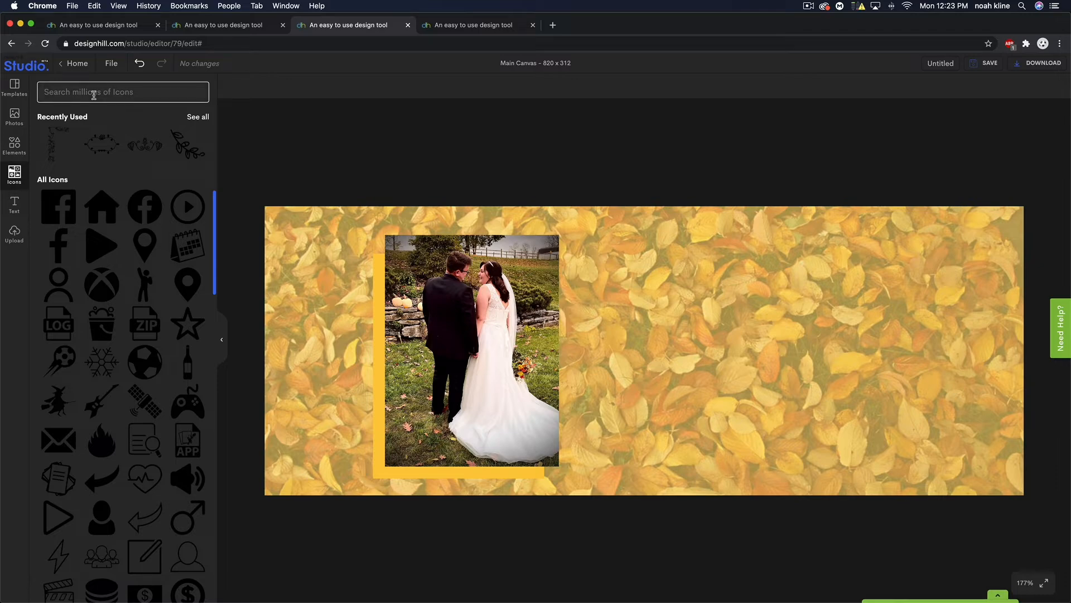
{"action": "type", "text": "leaves"}
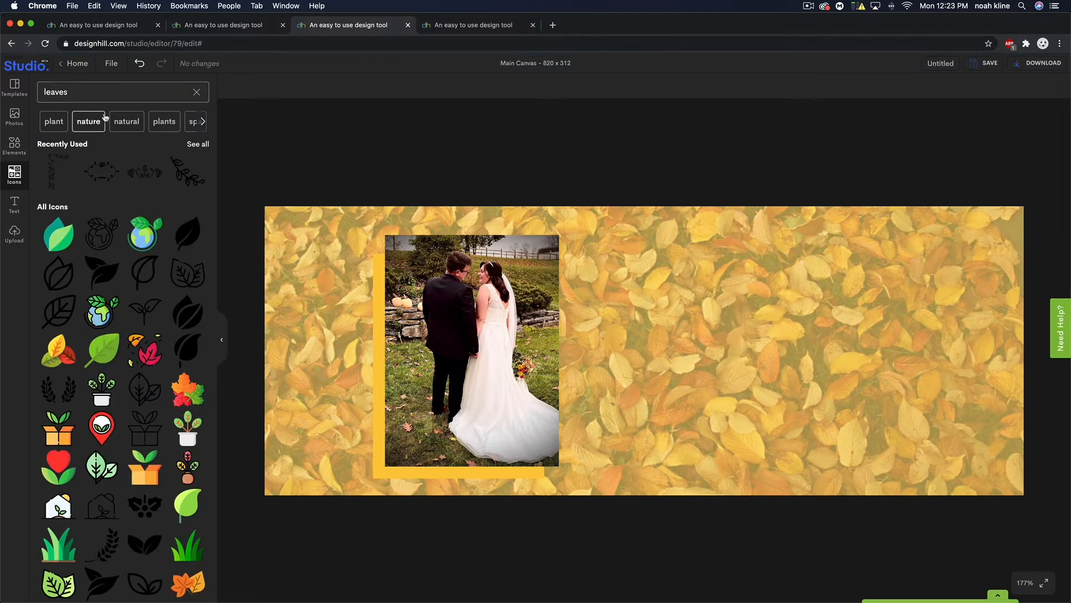
{"action": "scroll", "coordinate": [126, 362], "scroll_direction": "down", "scroll_amount": 3}
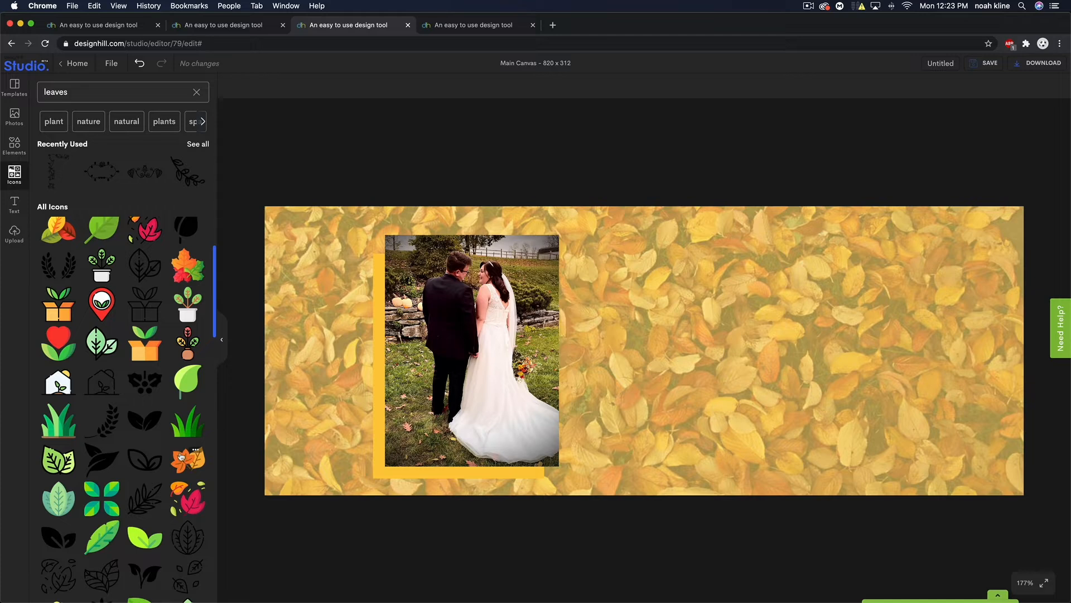
{"action": "left_click", "coordinate": [184, 461]}
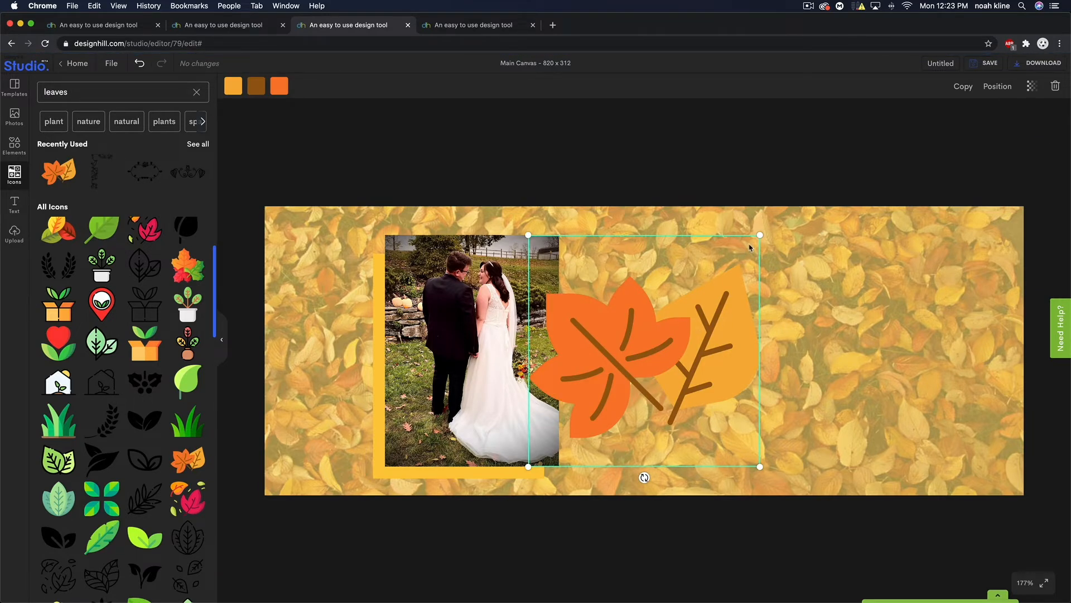
{"action": "left_click_drag", "start_coordinate": [760, 234], "coordinate": [597, 397]}
{"action": "left_click_drag", "start_coordinate": [575, 435], "coordinate": [556, 451]}
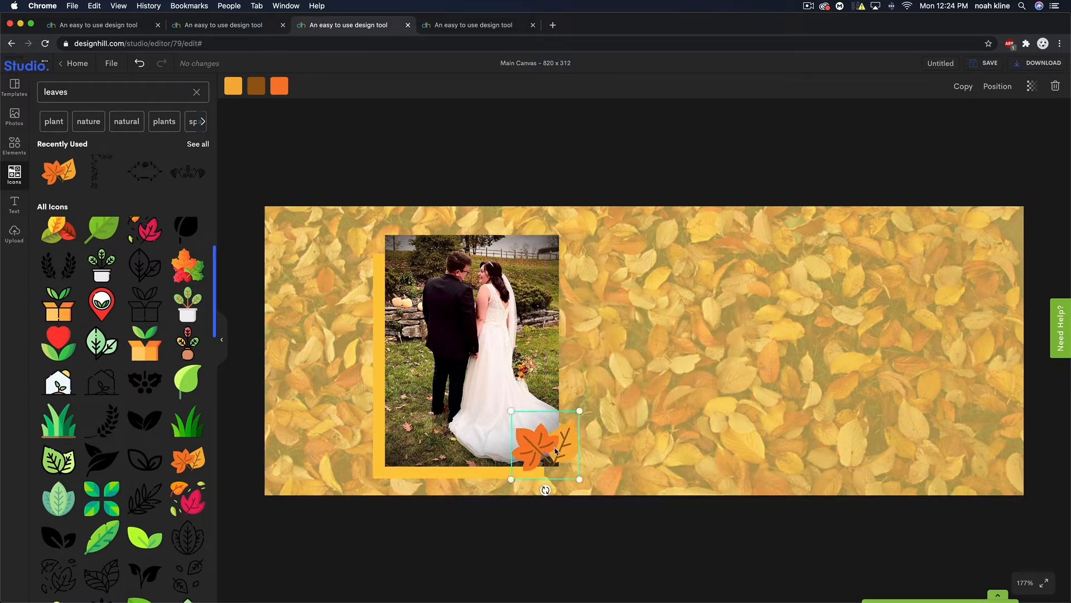
- Duplicate the leaves icon and place a smaller copy, about 78 px, at the photo's top-left
{"action": "left_click", "coordinate": [963, 86]}
{"action": "left_click_drag", "start_coordinate": [642, 354], "coordinate": [410, 245]}
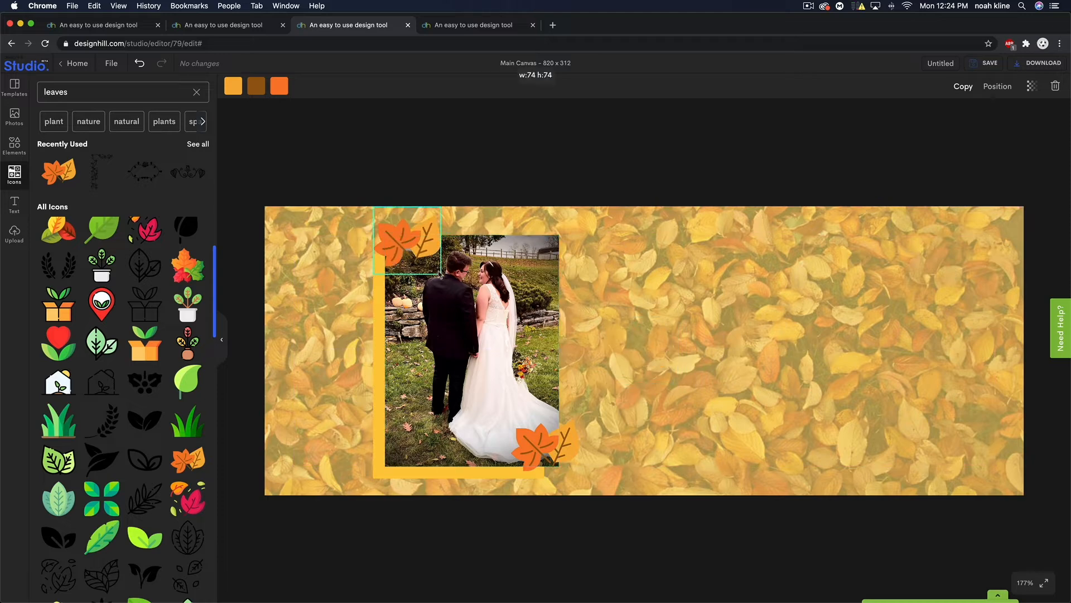
{"action": "left_click_drag", "start_coordinate": [442, 276], "coordinate": [407, 260]}
{"action": "left_click", "coordinate": [651, 170]}
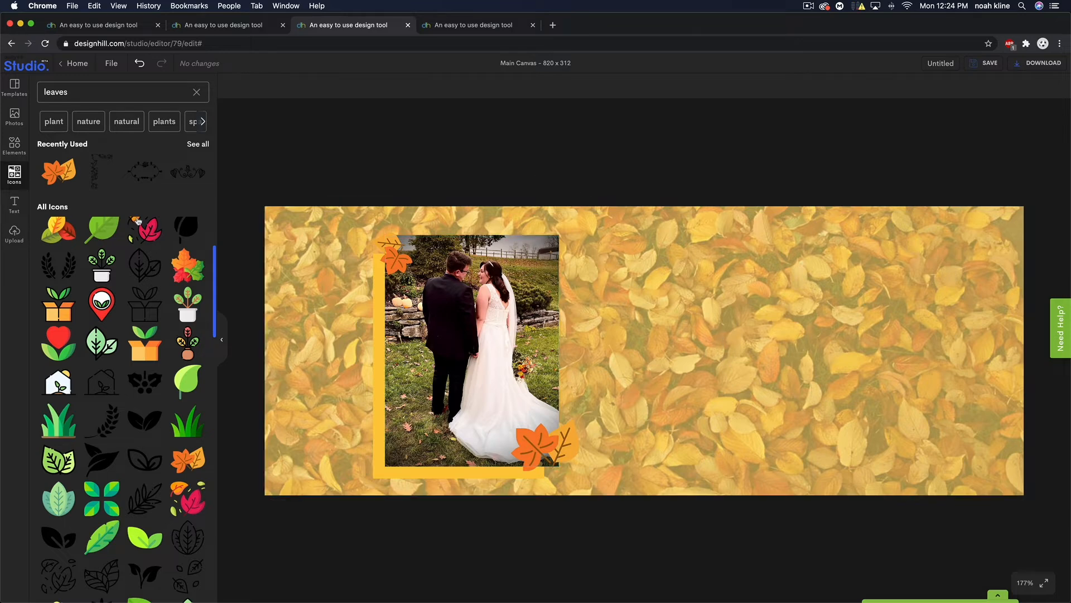
- Add the Happy Birthday text template and move it right of the photo
{"action": "left_click", "coordinate": [12, 204]}
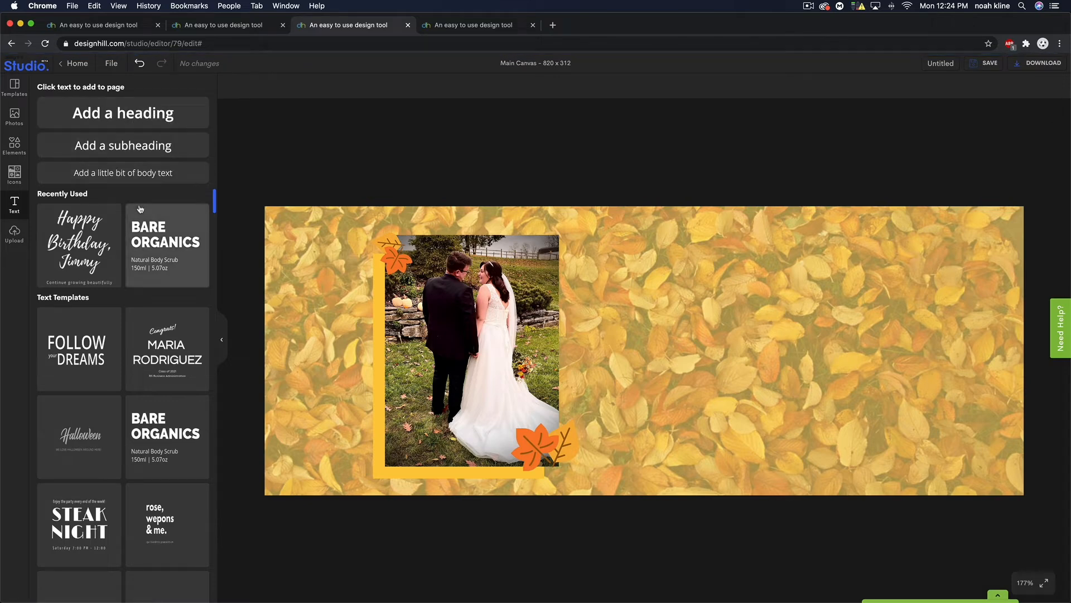
{"action": "scroll", "coordinate": [111, 391], "scroll_direction": "down", "scroll_amount": 3}
{"action": "scroll", "coordinate": [119, 421], "scroll_direction": "down", "scroll_amount": 5}
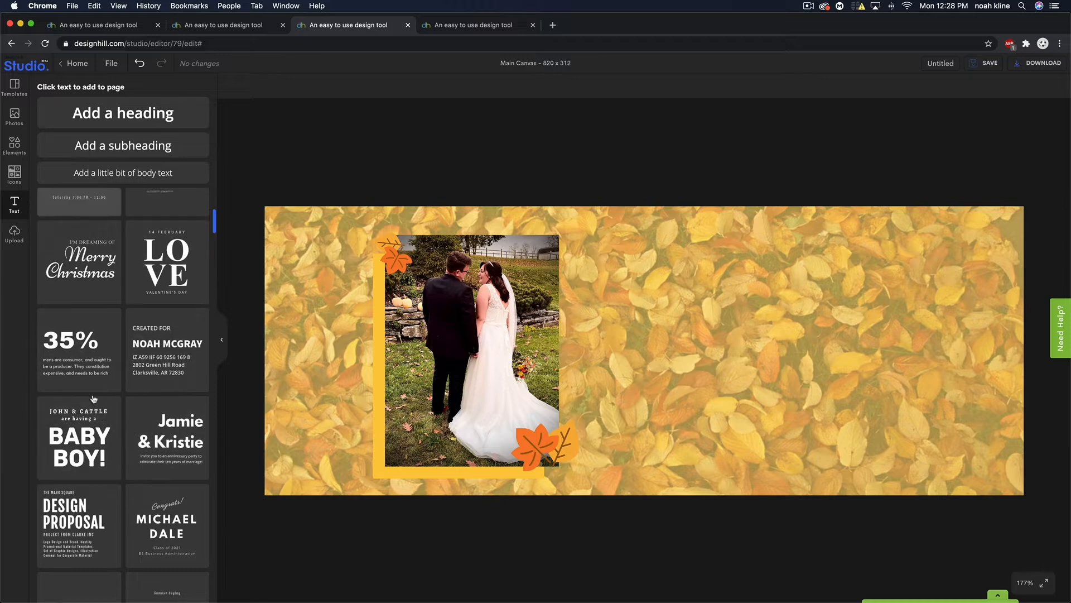
{"action": "scroll", "coordinate": [95, 399], "scroll_direction": "down", "scroll_amount": 15}
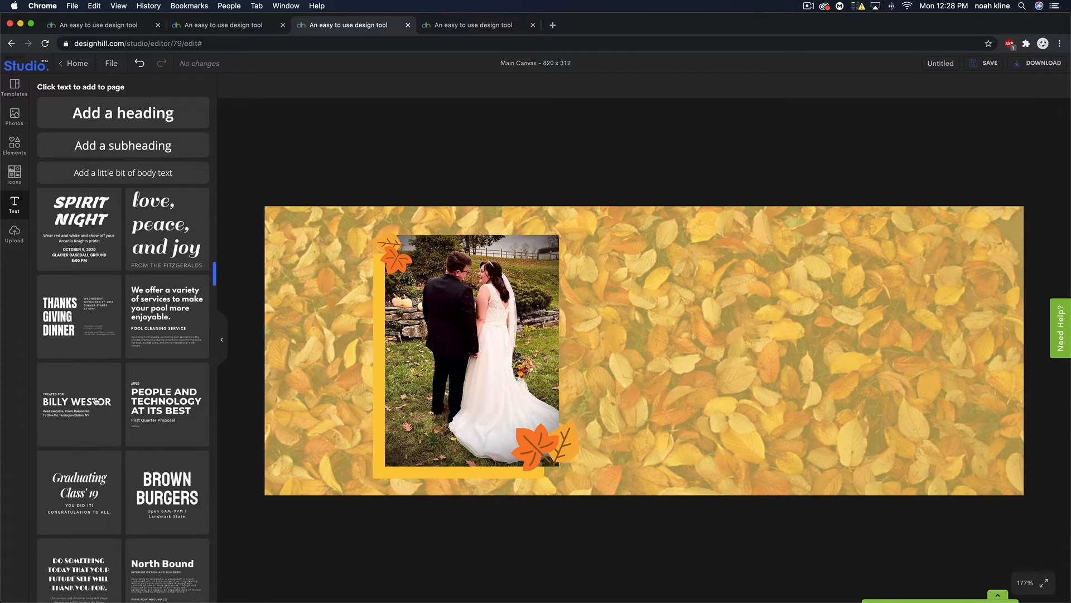
{"action": "scroll", "coordinate": [97, 401], "scroll_direction": "down", "scroll_amount": 10}
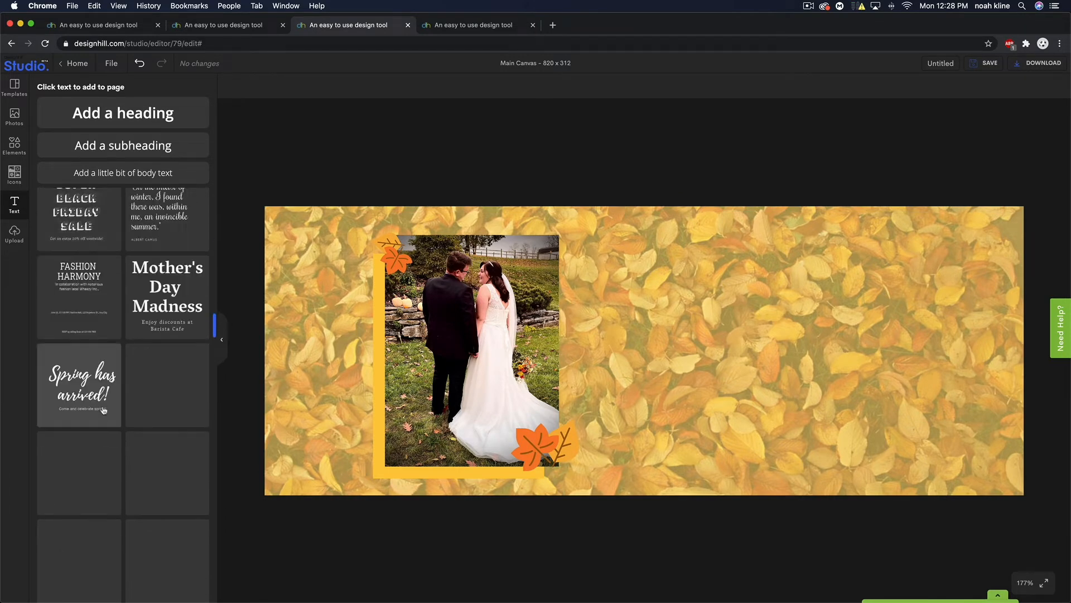
{"action": "scroll", "coordinate": [98, 385], "scroll_direction": "up", "scroll_amount": 20}
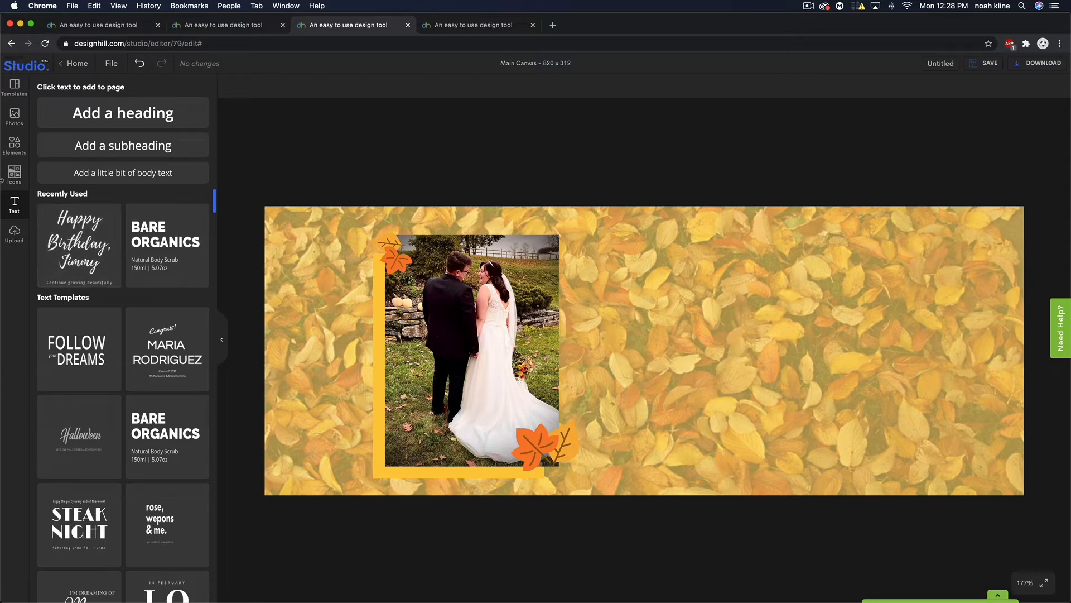
{"action": "left_click", "coordinate": [83, 244]}
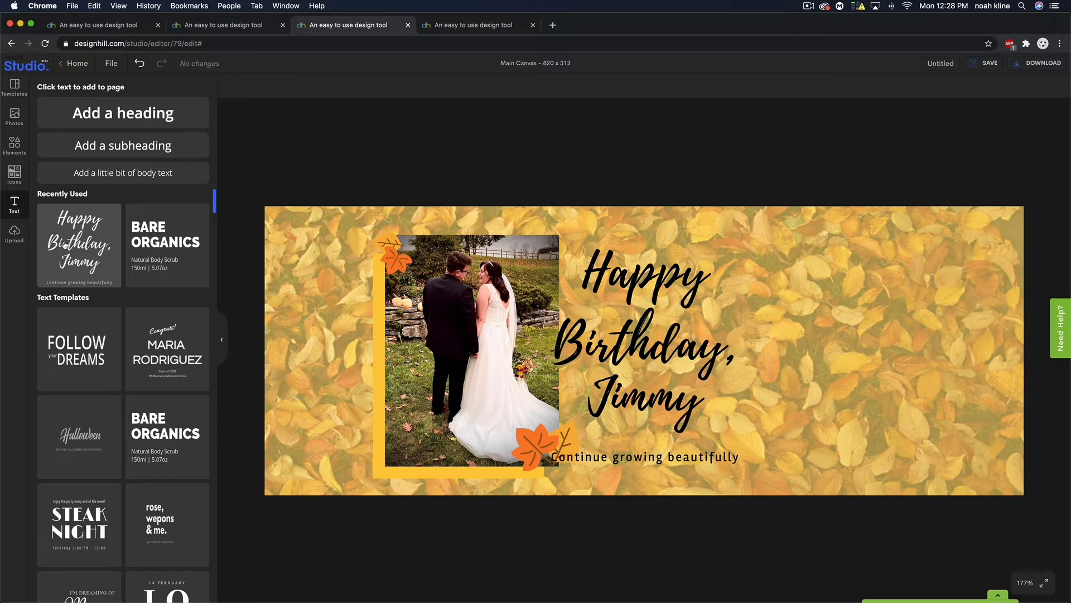
{"action": "left_click_drag", "start_coordinate": [631, 351], "coordinate": [731, 345]}
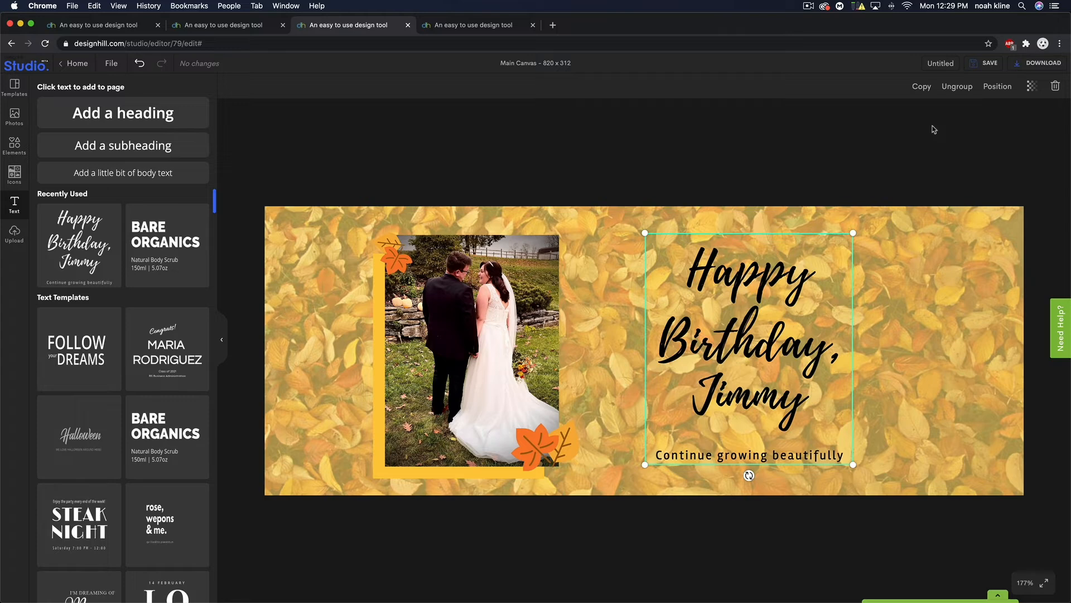
- Ungroup the birthday text and delete its name line, keeping 'Continue growing beautifully'
{"action": "left_click", "coordinate": [955, 87]}
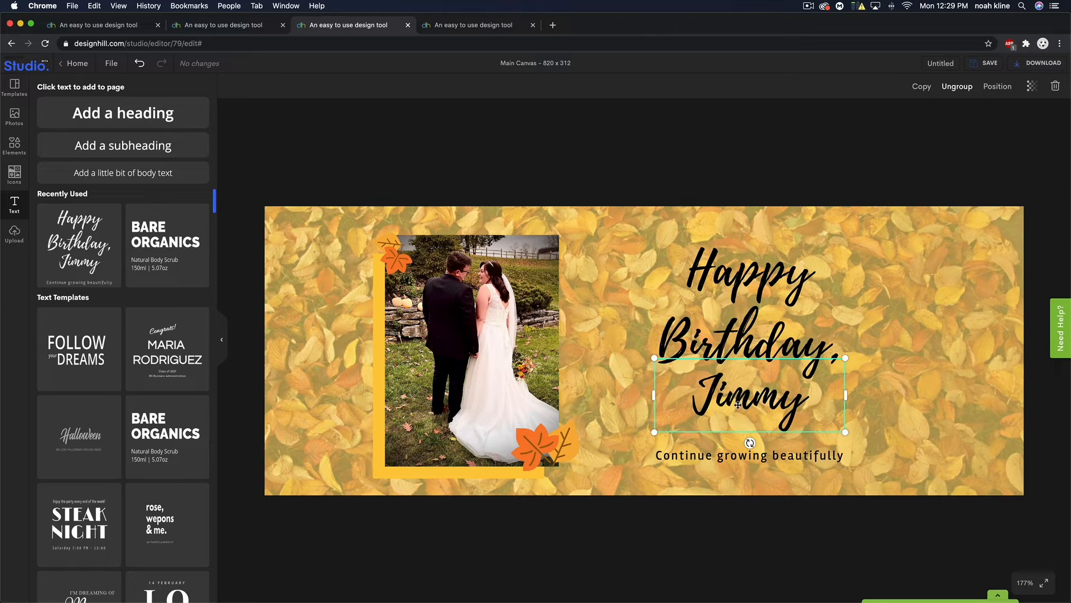
{"action": "left_click", "coordinate": [1052, 90]}
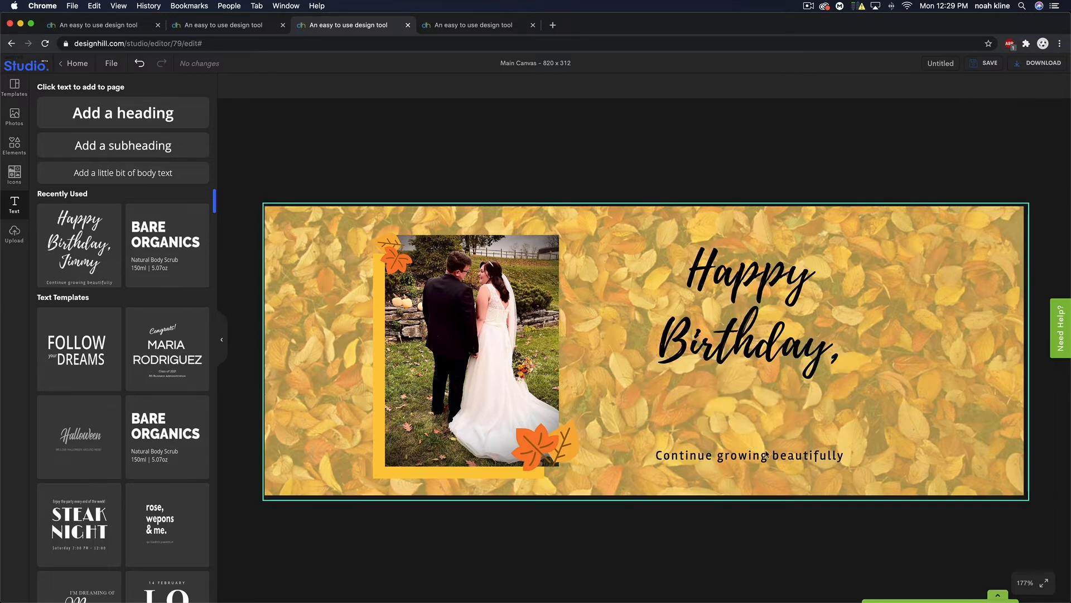
{"action": "left_click", "coordinate": [740, 456]}
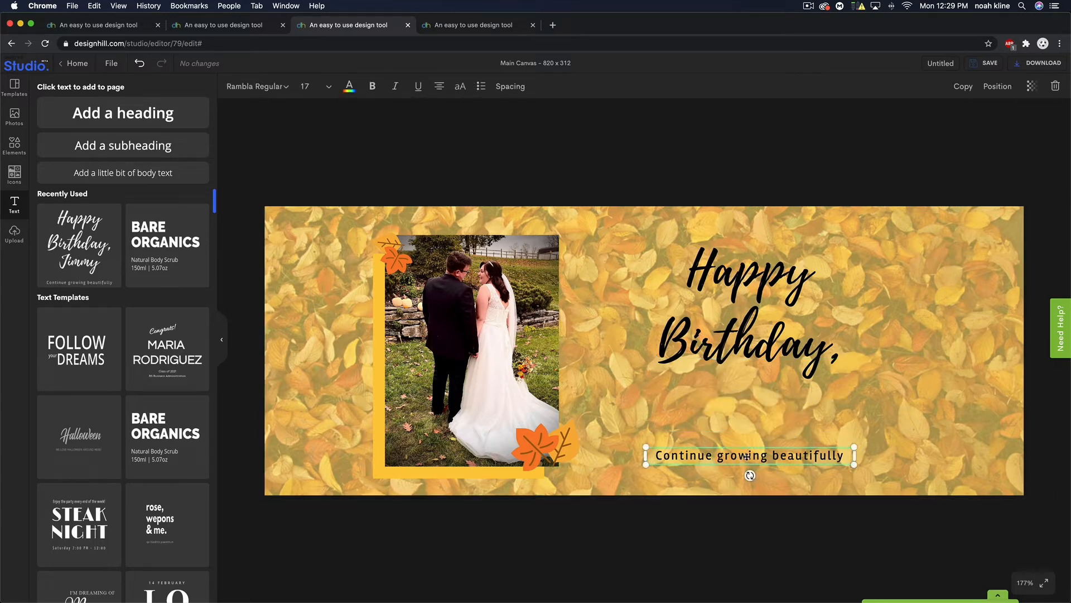
- Replace 'Happy' with the first partner's name followed by '&'
{"action": "left_click", "coordinate": [745, 276]}
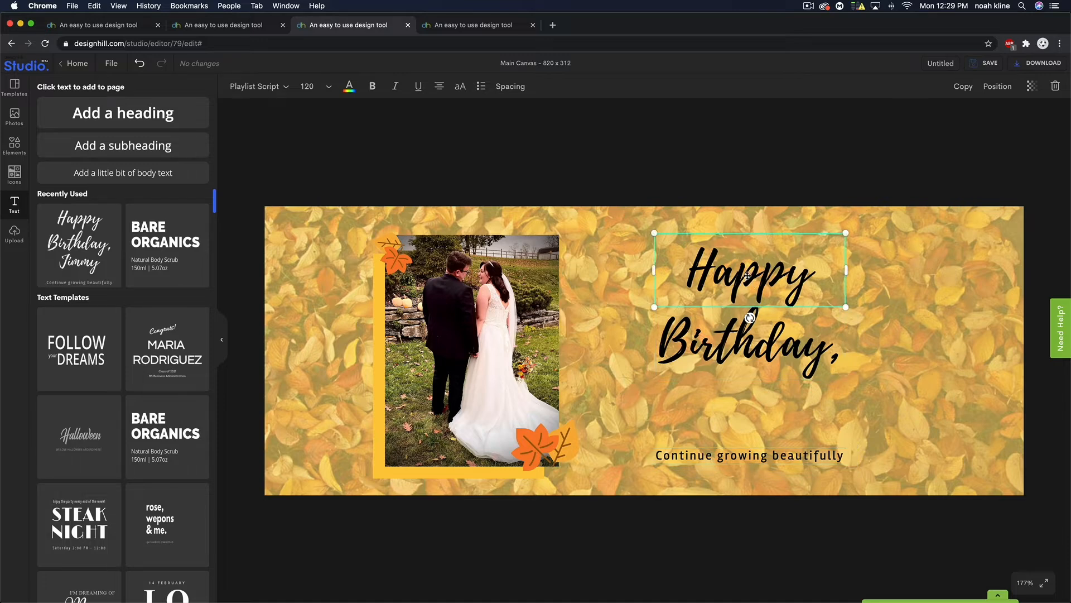
{"action": "double_click", "coordinate": [734, 273]}
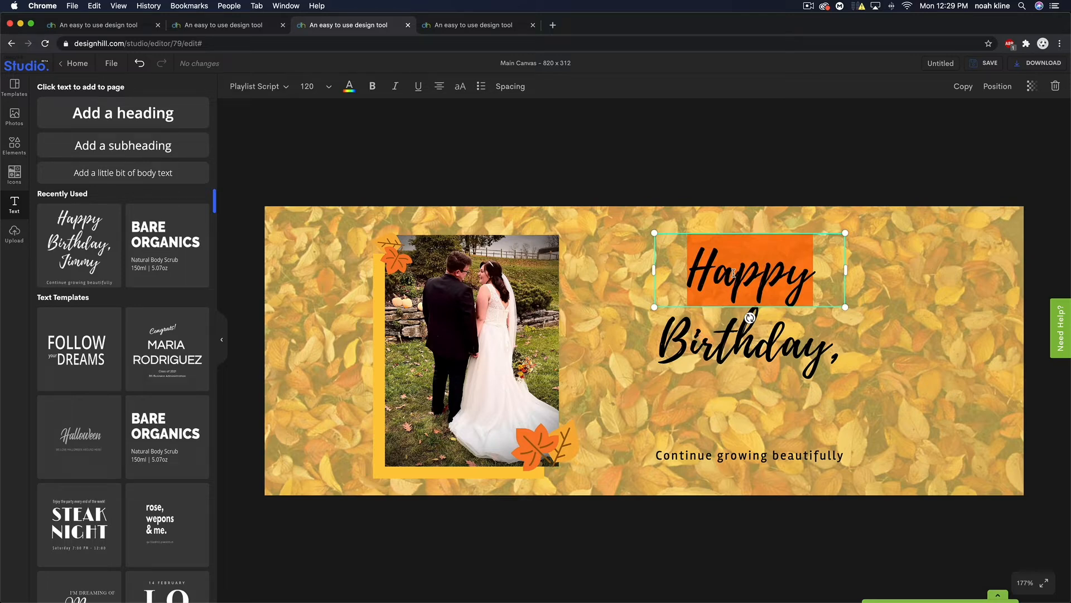
{"action": "type", "text": "Madd"}
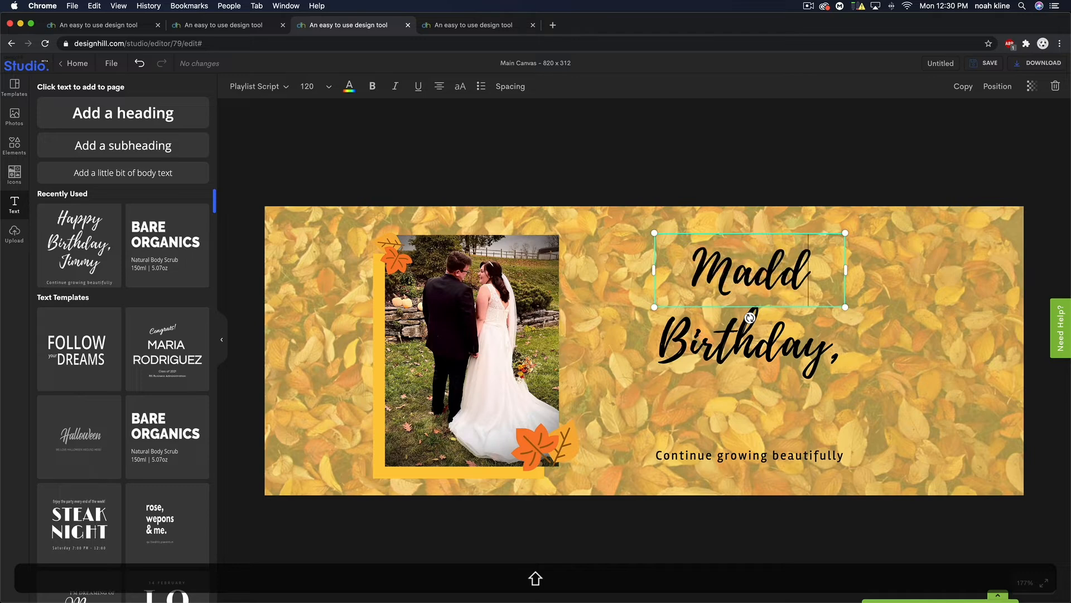
{"action": "type", "text": "i &"}
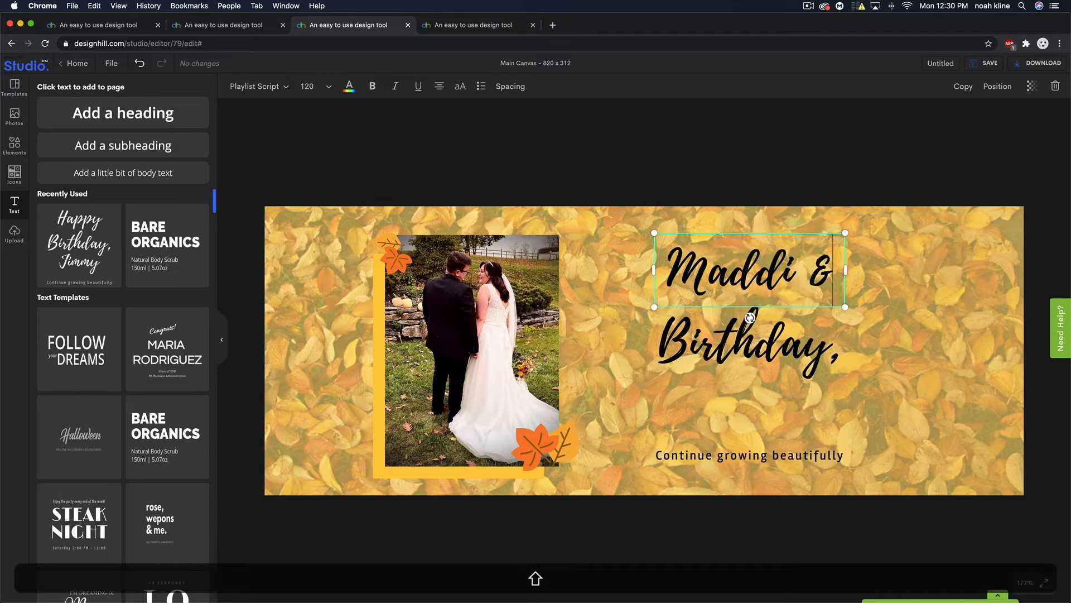
- Replace 'Birthday,' with the second partner's full name, drop the comma, and widen the box
{"action": "left_click", "coordinate": [725, 356]}
{"action": "double_click", "coordinate": [735, 350]}
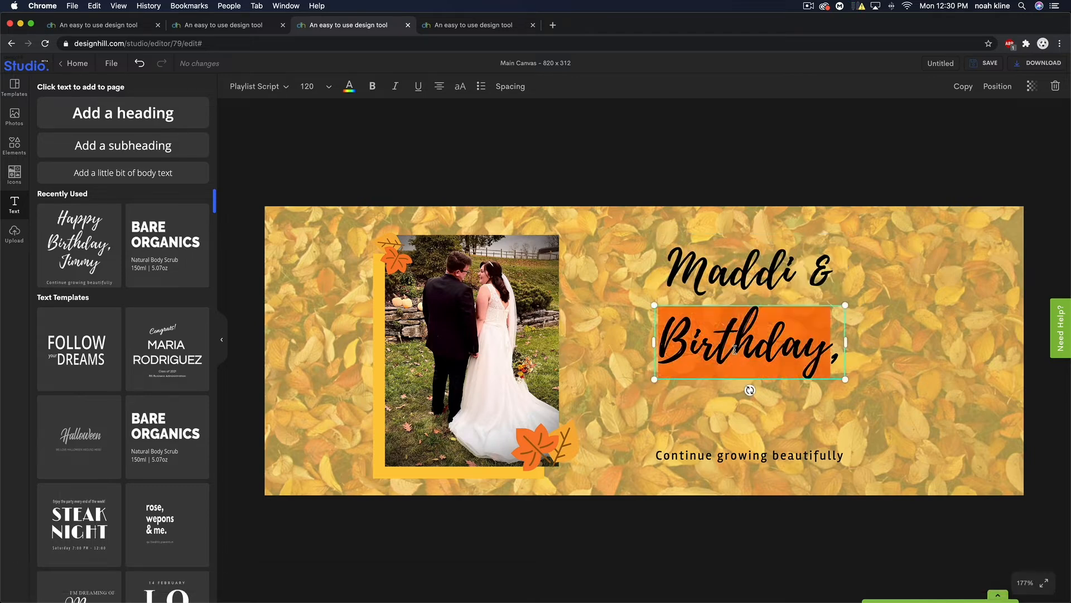
{"action": "key", "text": "shift"}
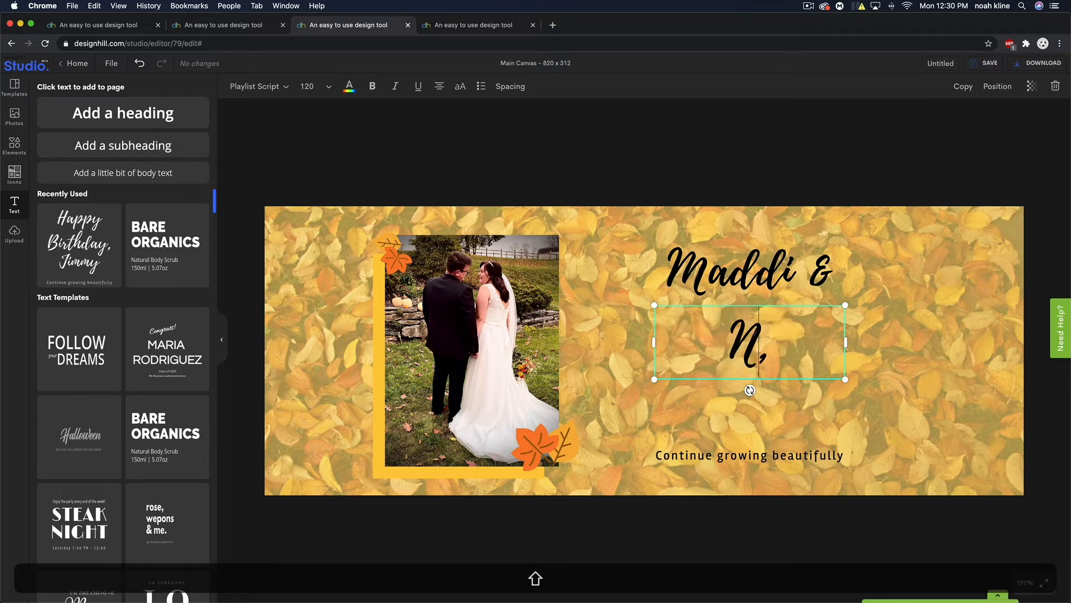
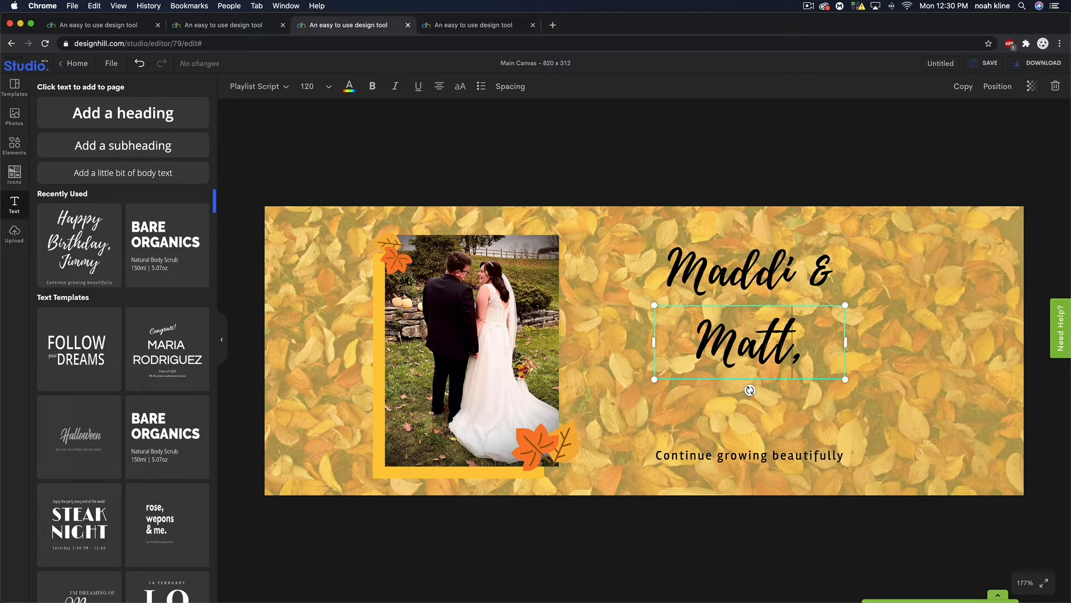
{"action": "key", "text": "Return"}
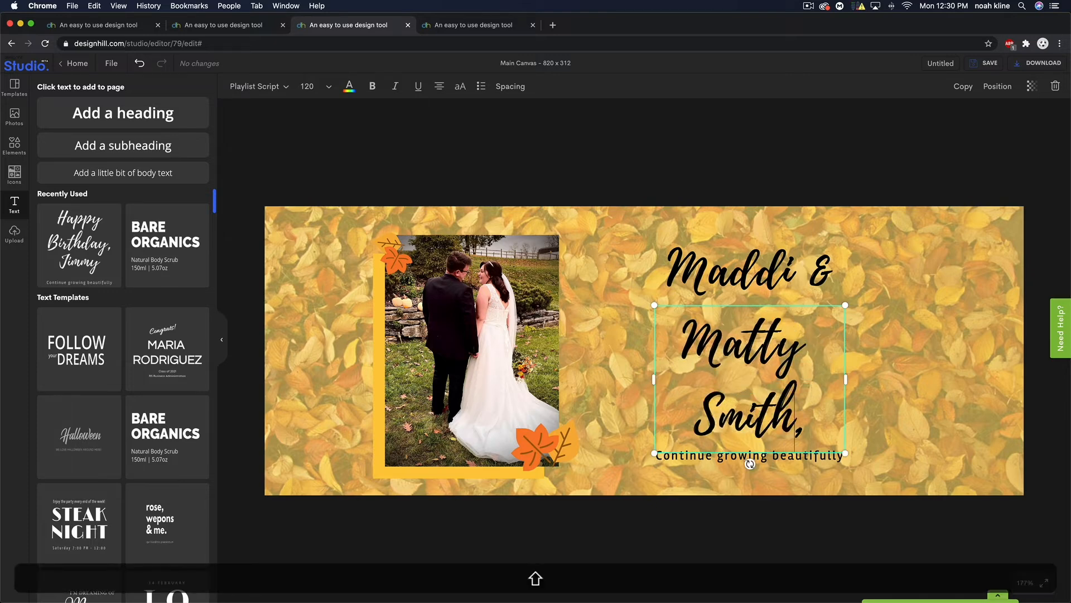
{"action": "key", "text": "Right"}
{"action": "key", "text": "BackSpace"}
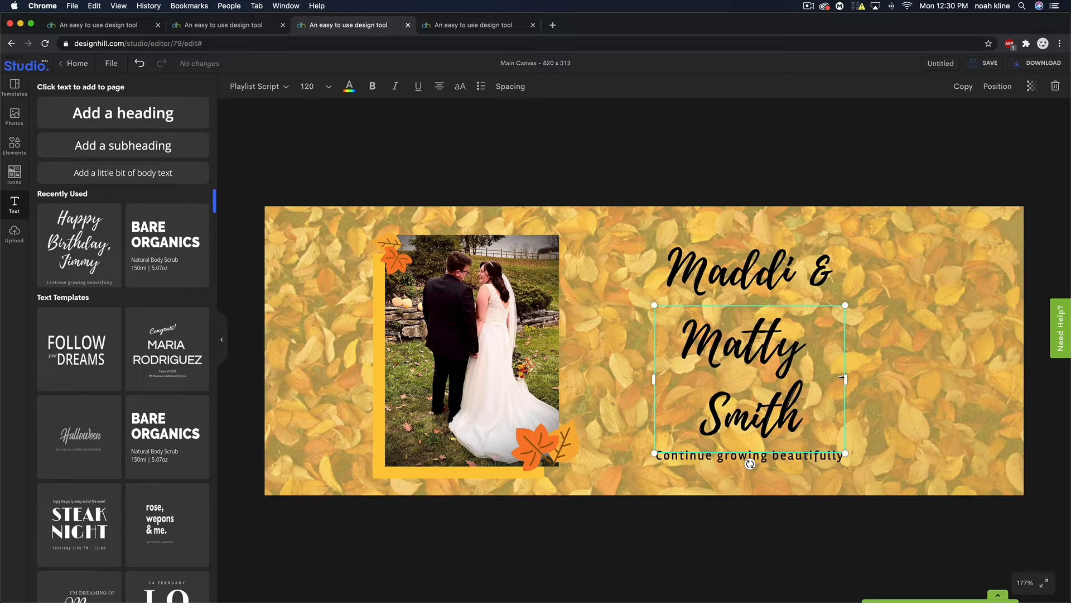
{"action": "left_click_drag", "start_coordinate": [843, 379], "coordinate": [919, 379]}
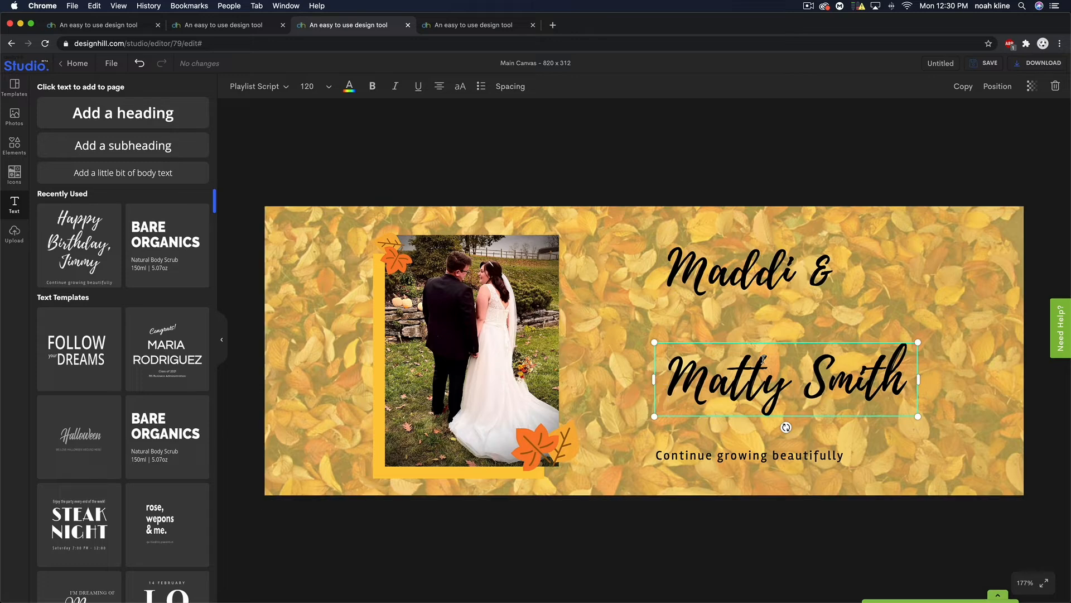
- Delete the accidental duplicate name line and centre both name lines above the tagline
{"action": "type", "text": "Madd"}
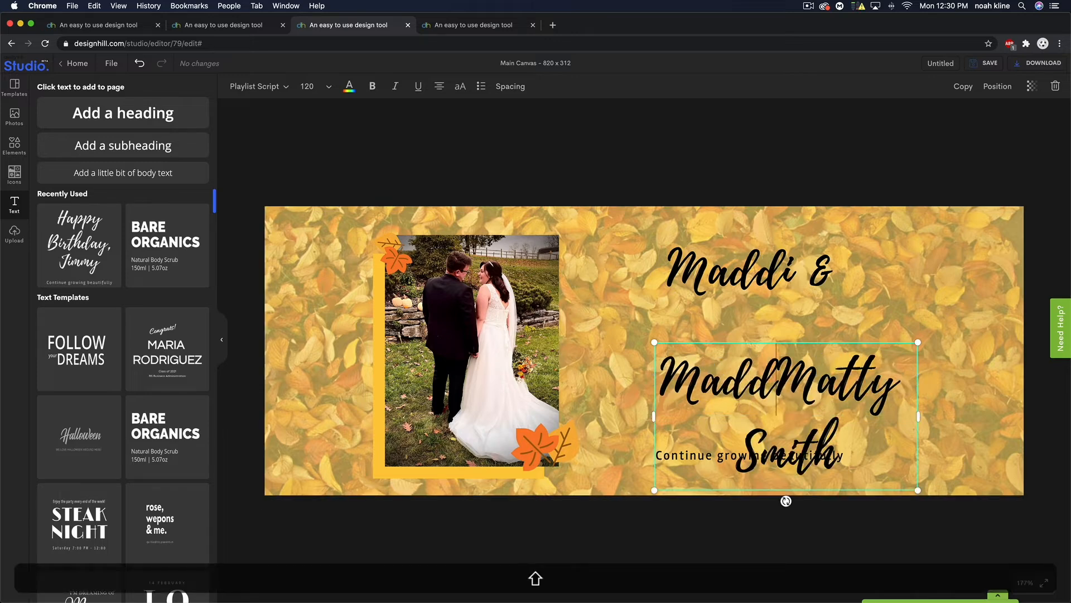
{"action": "type", "text": "i &"}
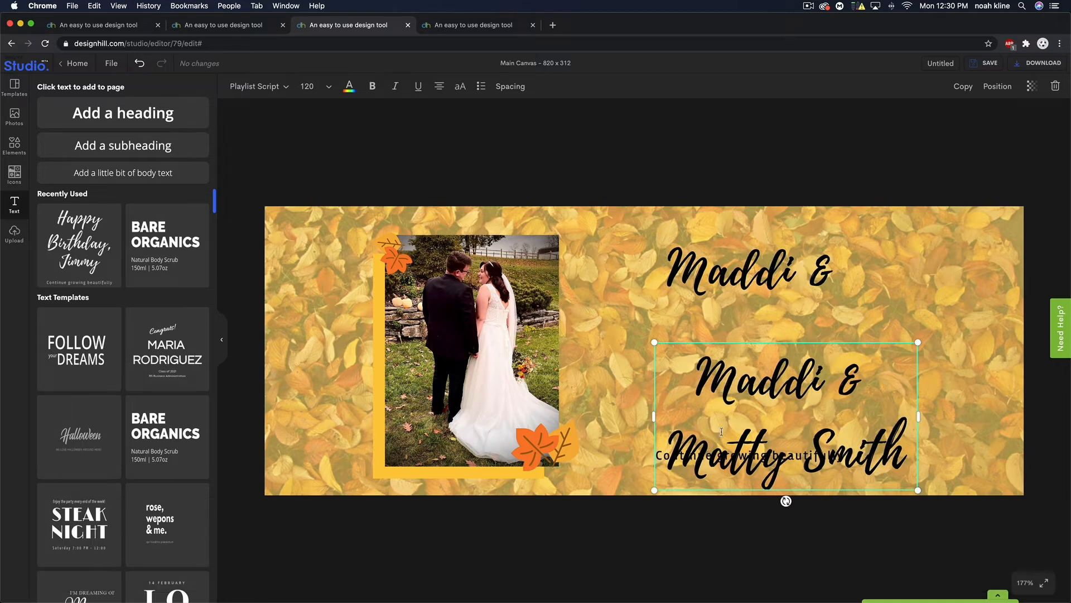
{"action": "left_click_drag", "start_coordinate": [668, 444], "coordinate": [688, 396]}
{"action": "key", "text": "BackSpace"}
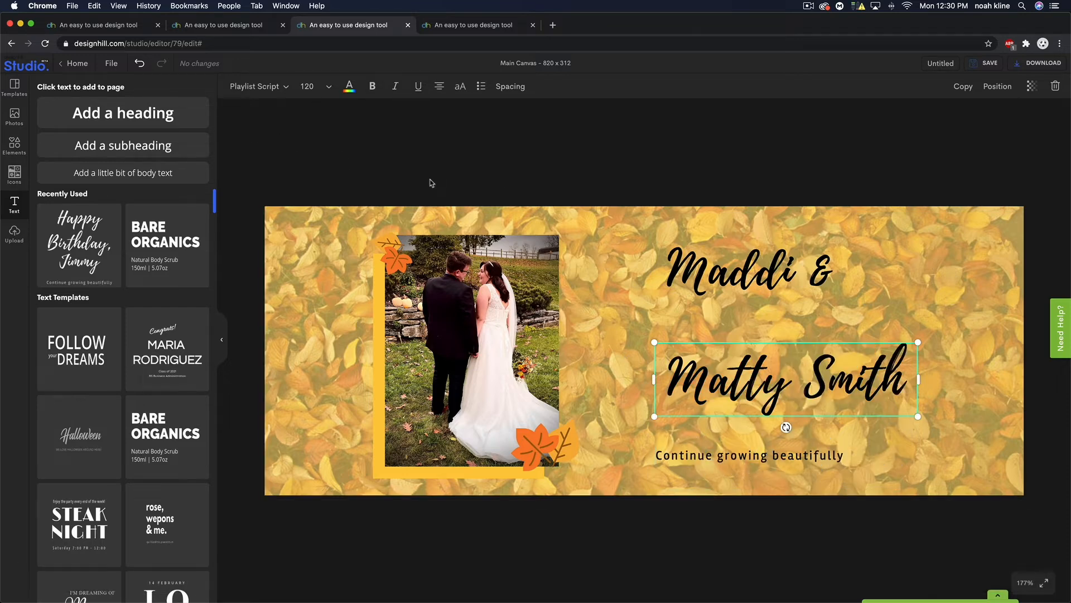
{"action": "left_click_drag", "start_coordinate": [739, 385], "coordinate": [704, 342]}
{"action": "left_click", "coordinate": [764, 277], "text": "shift"}
{"action": "left_click_drag", "start_coordinate": [763, 277], "coordinate": [770, 312]}
{"action": "left_click", "coordinate": [765, 186]}
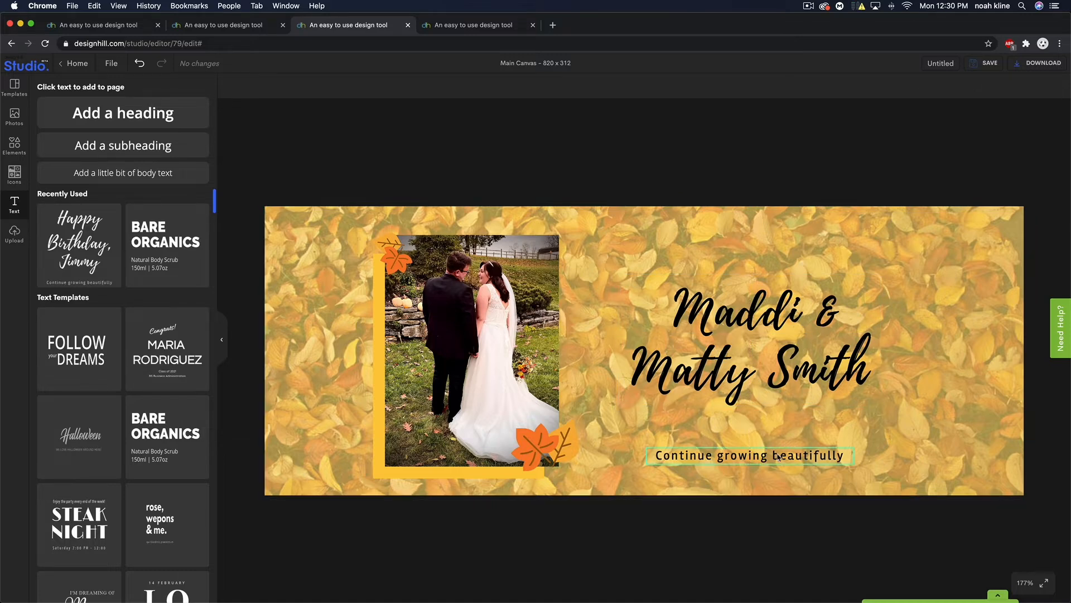
- Replace the tagline text with the date 10.30.20, correcting the mistyped first digit
{"action": "left_click", "coordinate": [752, 456]}
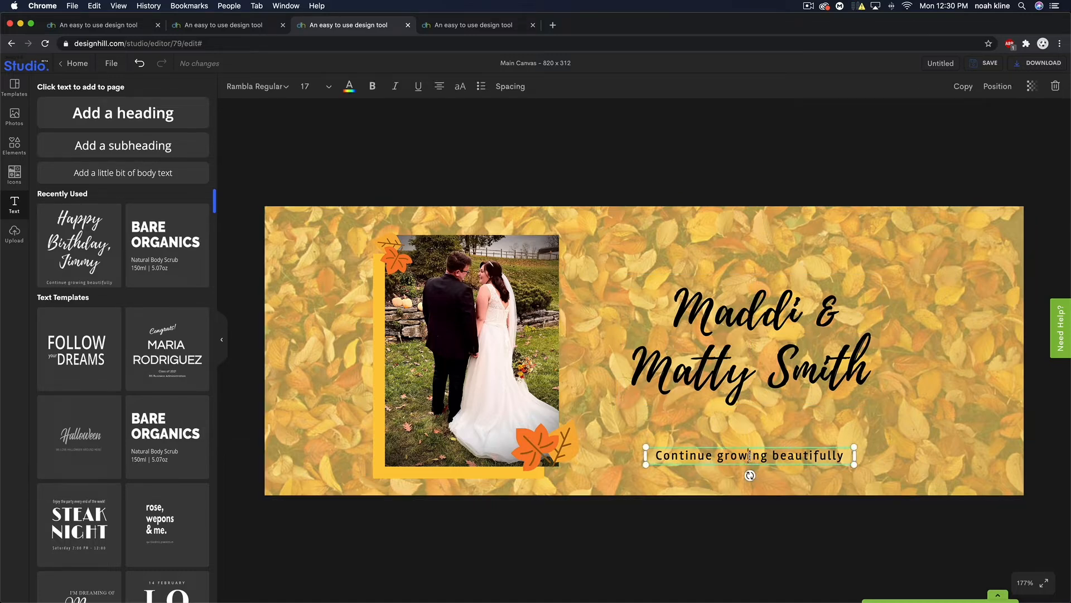
{"action": "left_click", "coordinate": [750, 456]}
{"action": "key", "text": "BackSpace"}
{"action": "type", "text": "19.30"}
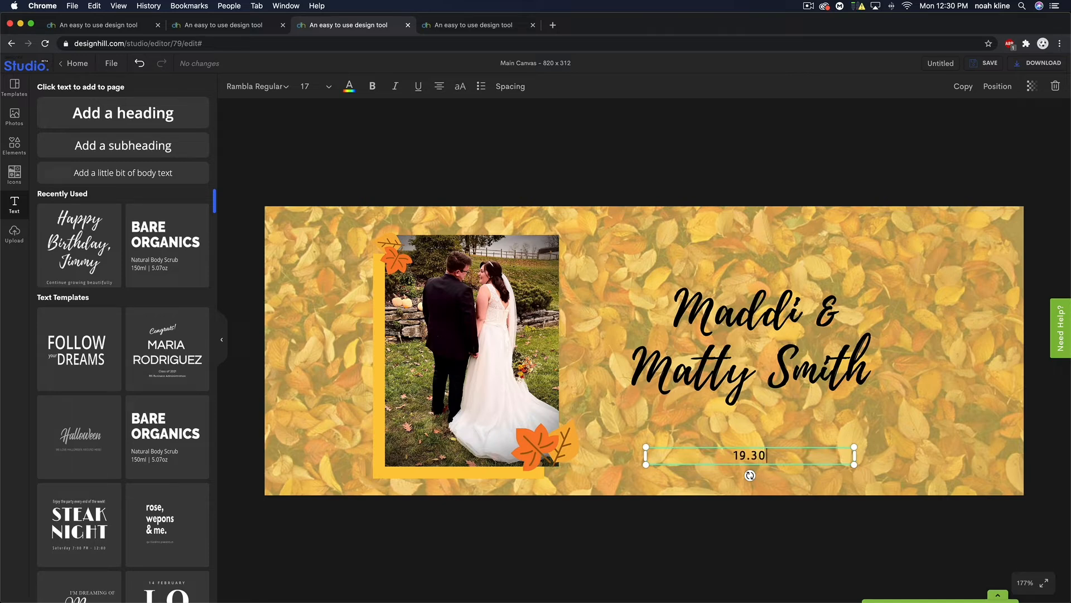
{"action": "type", "text": ".20"}
{"action": "key", "text": "BackSpace"}
{"action": "type", "text": "0"}
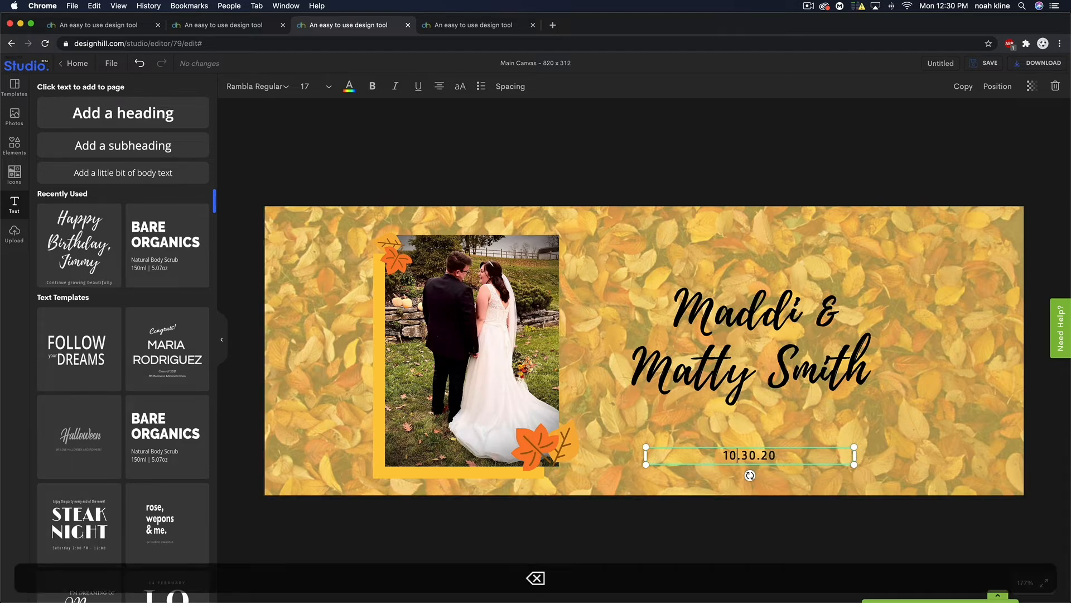
{"action": "left_click", "coordinate": [752, 444]}
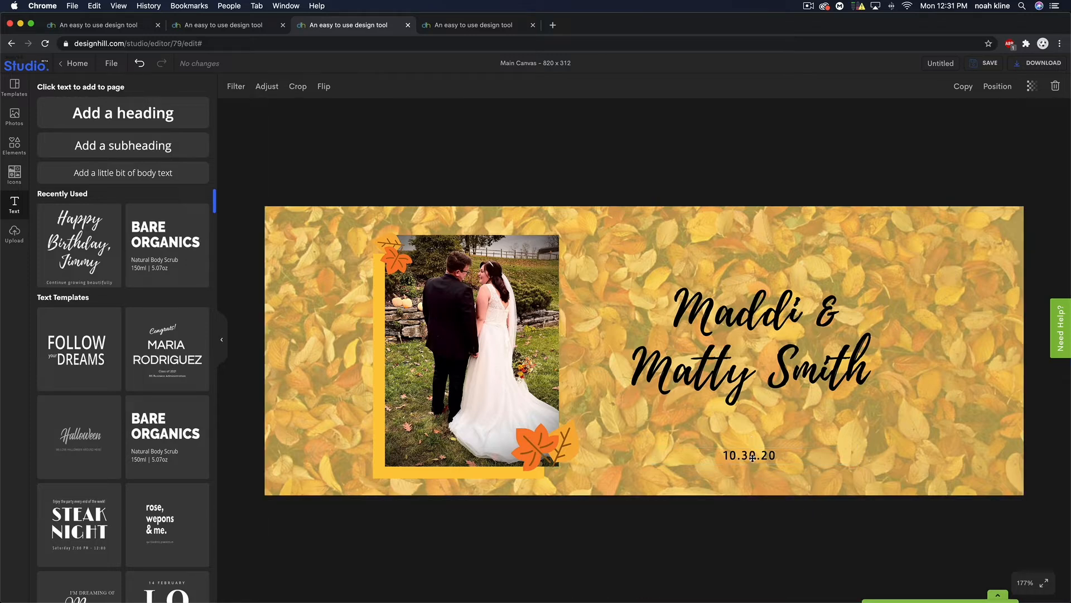
{"action": "double_click", "coordinate": [752, 456]}
{"action": "left_click", "coordinate": [788, 497]}
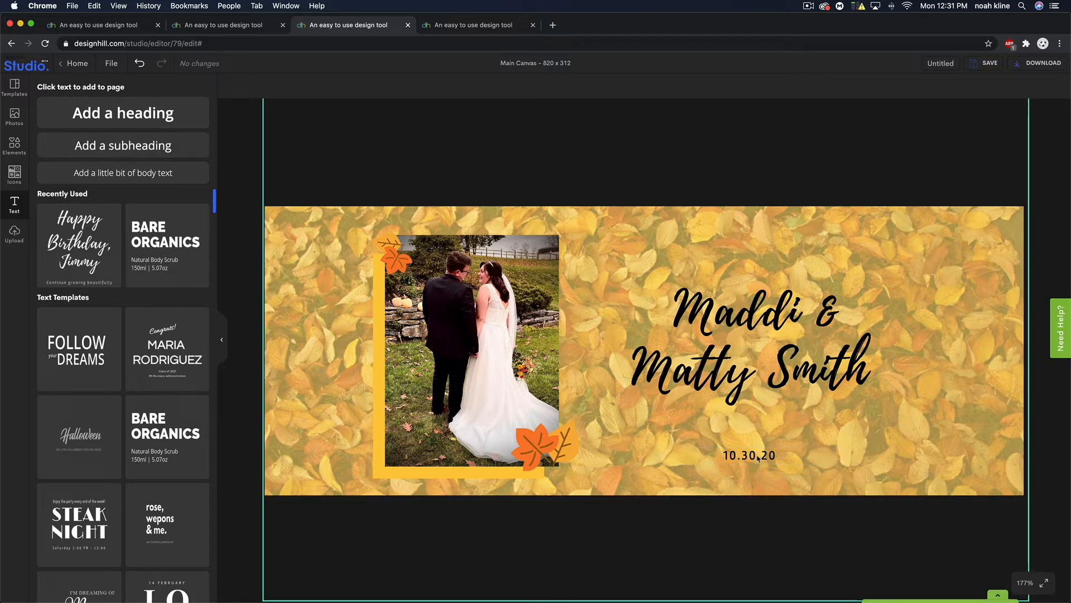
- Move the date up under the names and nudge the name lines, undoing an accidental background shift
{"action": "left_click_drag", "start_coordinate": [752, 454], "coordinate": [751, 424]}
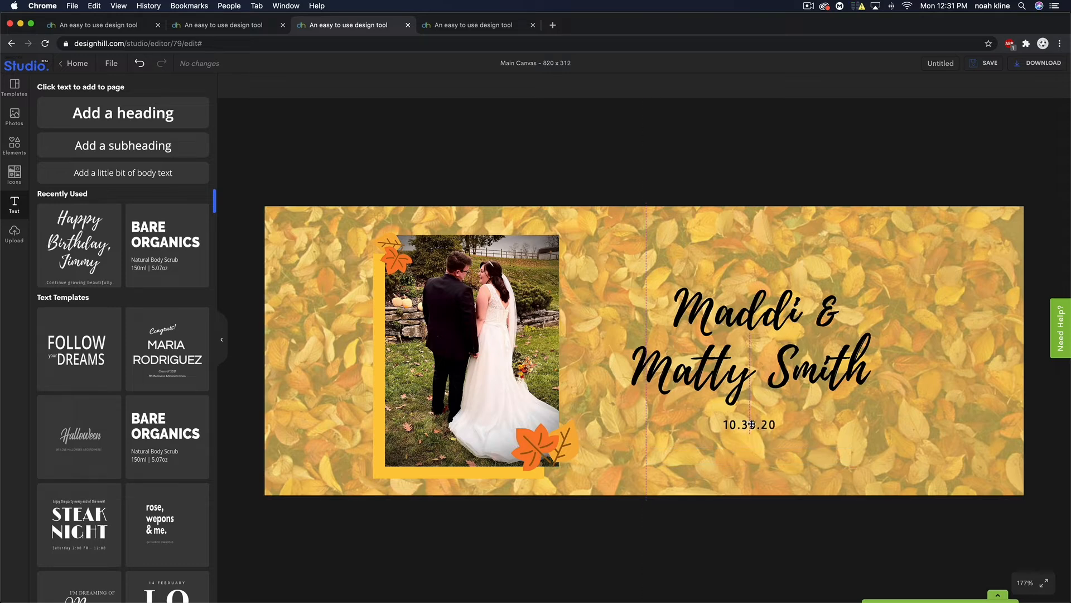
{"action": "left_click", "coordinate": [752, 373]}
{"action": "left_click", "coordinate": [751, 321], "text": "shift"}
{"action": "left_click_drag", "start_coordinate": [750, 320], "coordinate": [752, 322]}
{"action": "left_click", "coordinate": [568, 183]}
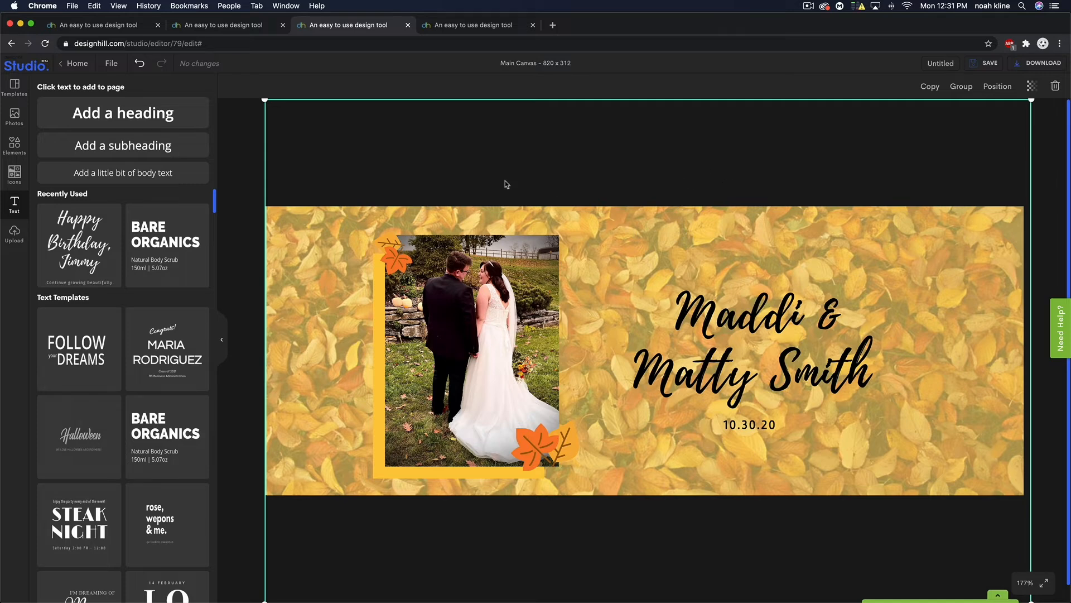
{"action": "left_click", "coordinate": [139, 63]}
- Shift both name lines slightly left and down so they align with the date
{"action": "left_click", "coordinate": [748, 317]}
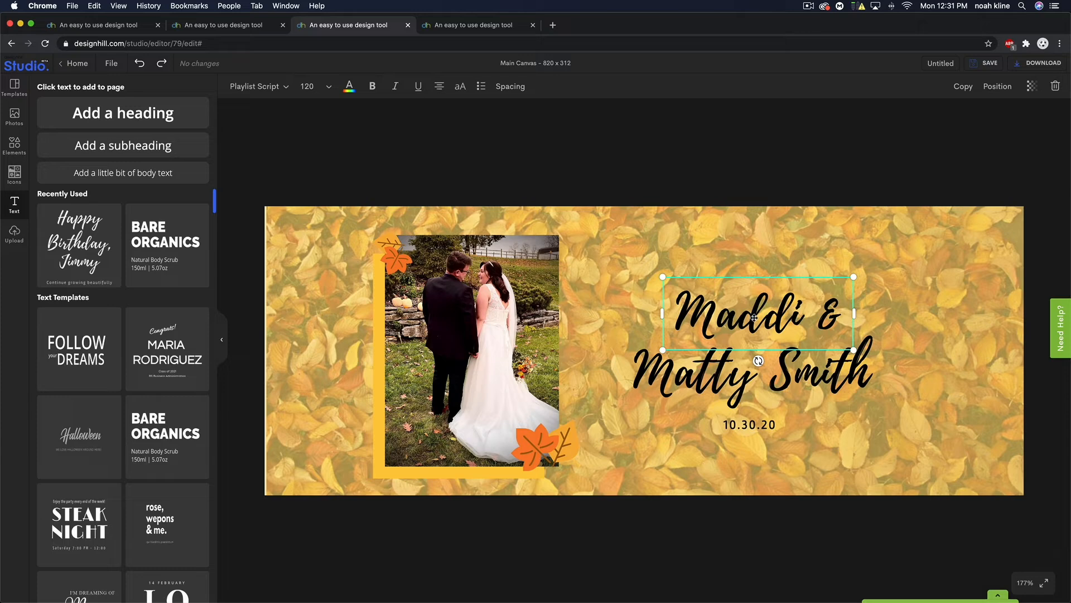
{"action": "key", "text": "shift"}
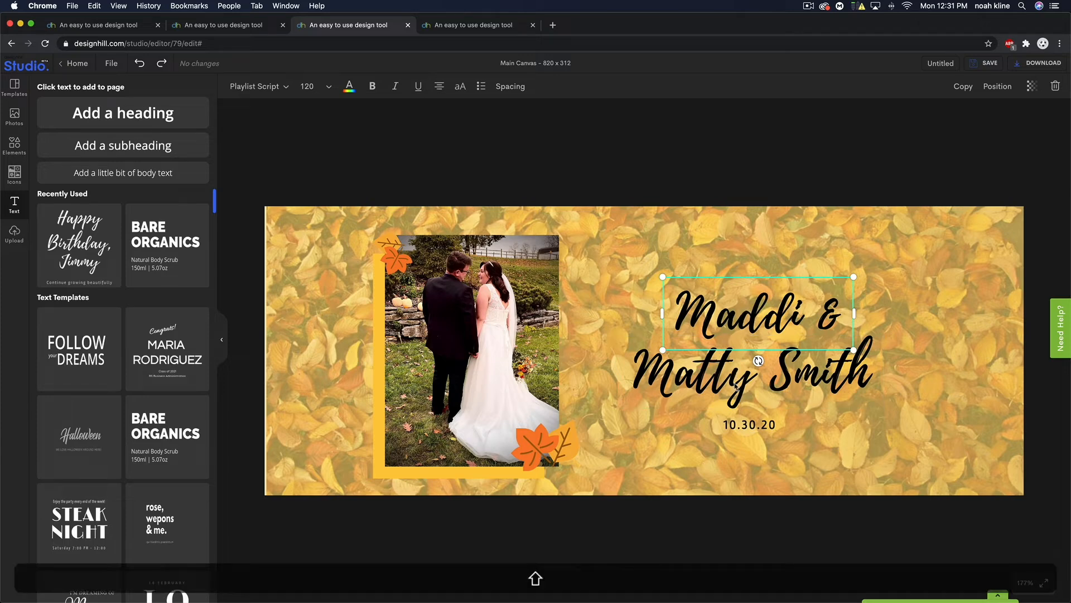
{"action": "left_click", "coordinate": [735, 385], "text": "shift"}
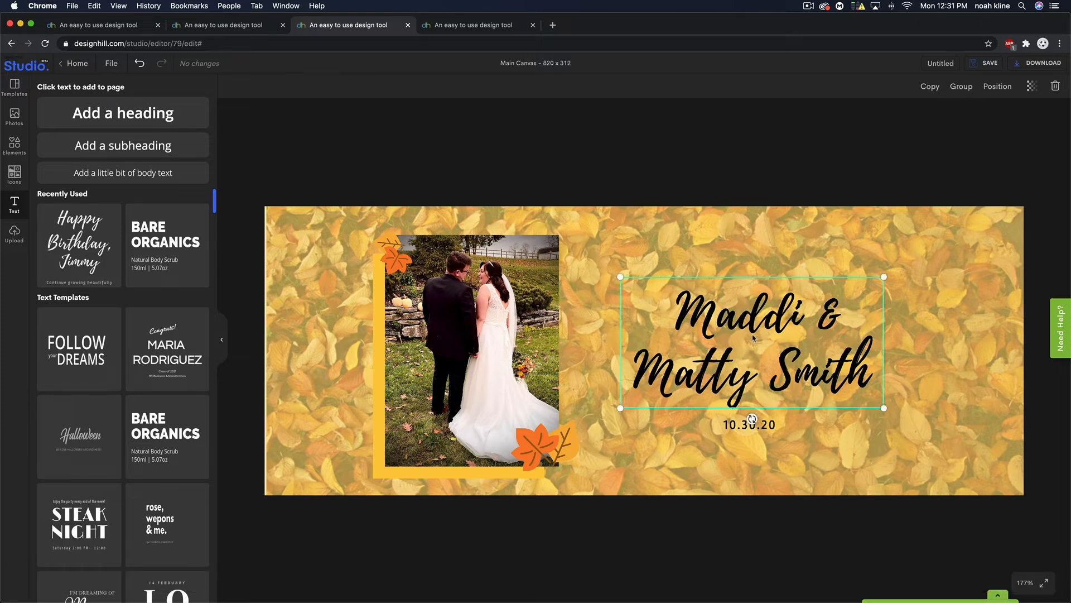
{"action": "left_click_drag", "start_coordinate": [715, 375], "coordinate": [708, 376]}
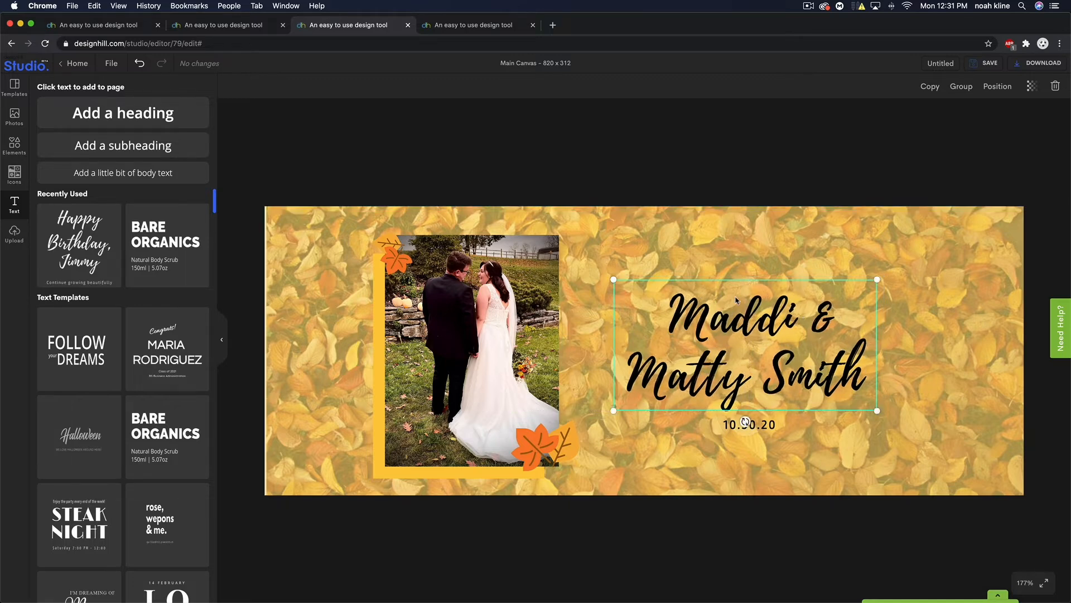
{"action": "left_click", "coordinate": [633, 174]}
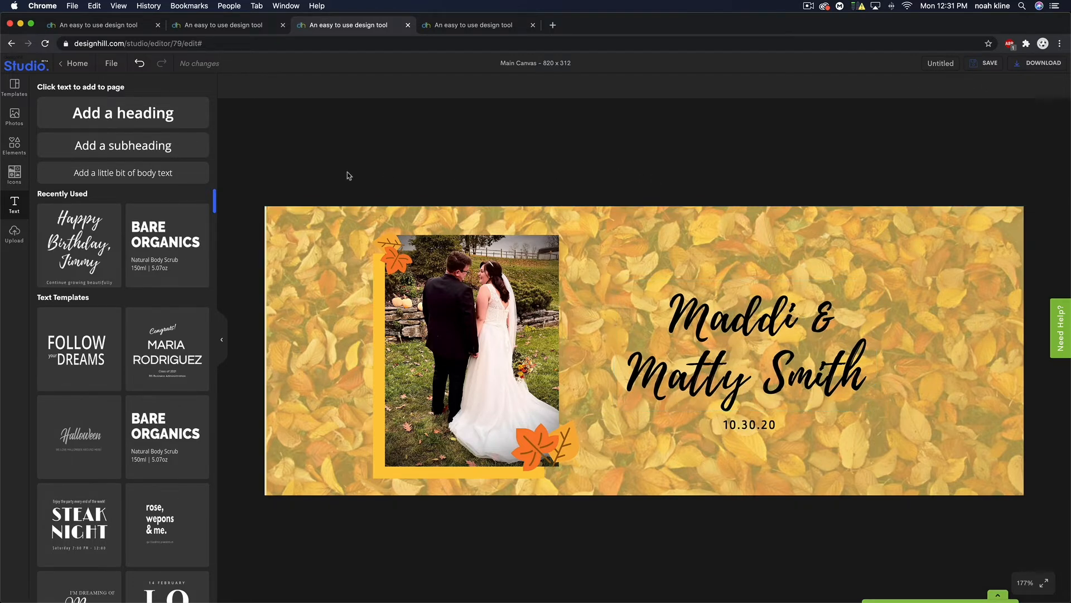
- Bring up the 'leaves' icon search and add the recently used leaf ornament
{"action": "left_click", "coordinate": [21, 178]}
{"action": "double_click", "coordinate": [66, 92]}
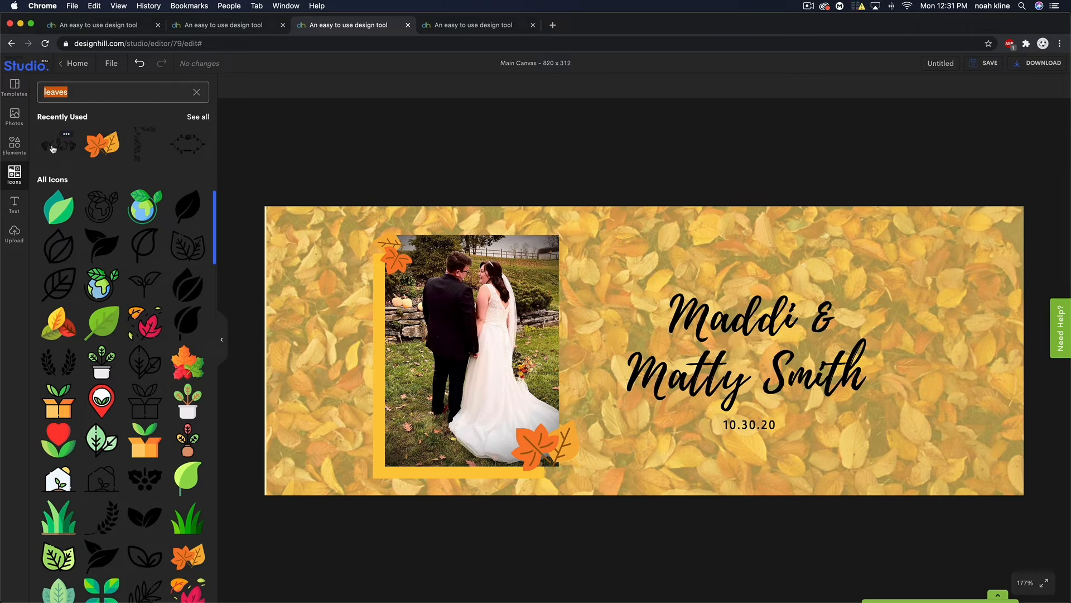
{"action": "left_click", "coordinate": [53, 148]}
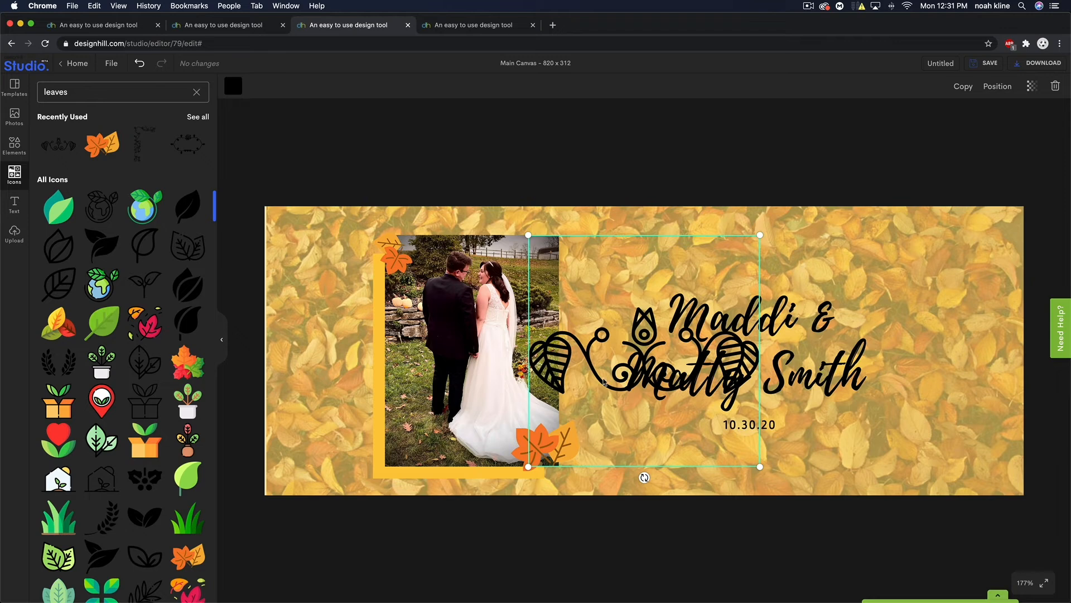
- Shrink the leaf ornament to about 140 × 140 and centre it just above the names
{"action": "left_click_drag", "start_coordinate": [604, 382], "coordinate": [709, 282]}
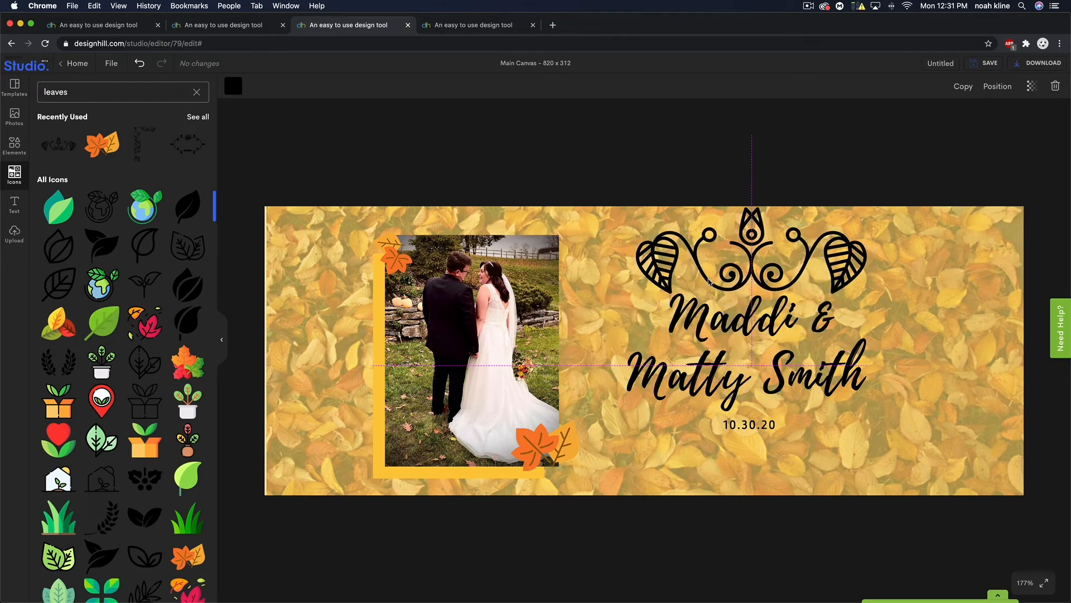
{"action": "left_click_drag", "start_coordinate": [868, 136], "coordinate": [746, 237]}
{"action": "left_click_drag", "start_coordinate": [691, 299], "coordinate": [751, 251]}
{"action": "left_click_drag", "start_coordinate": [808, 206], "coordinate": [774, 240]}
{"action": "mouse_move", "coordinate": [735, 279]}
{"action": "left_mouse_down"}
{"action": "mouse_move", "coordinate": [731, 265]}
{"action": "mouse_move", "coordinate": [750, 269]}
{"action": "left_mouse_up"}
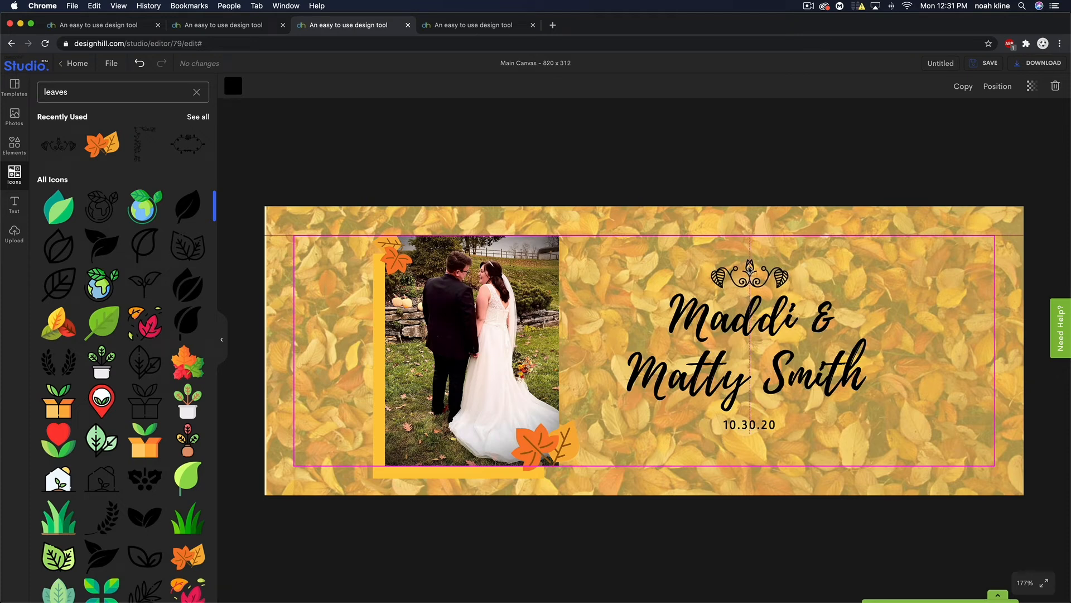
{"action": "left_click_drag", "start_coordinate": [750, 269], "coordinate": [750, 261]}
{"action": "left_click", "coordinate": [750, 184]}
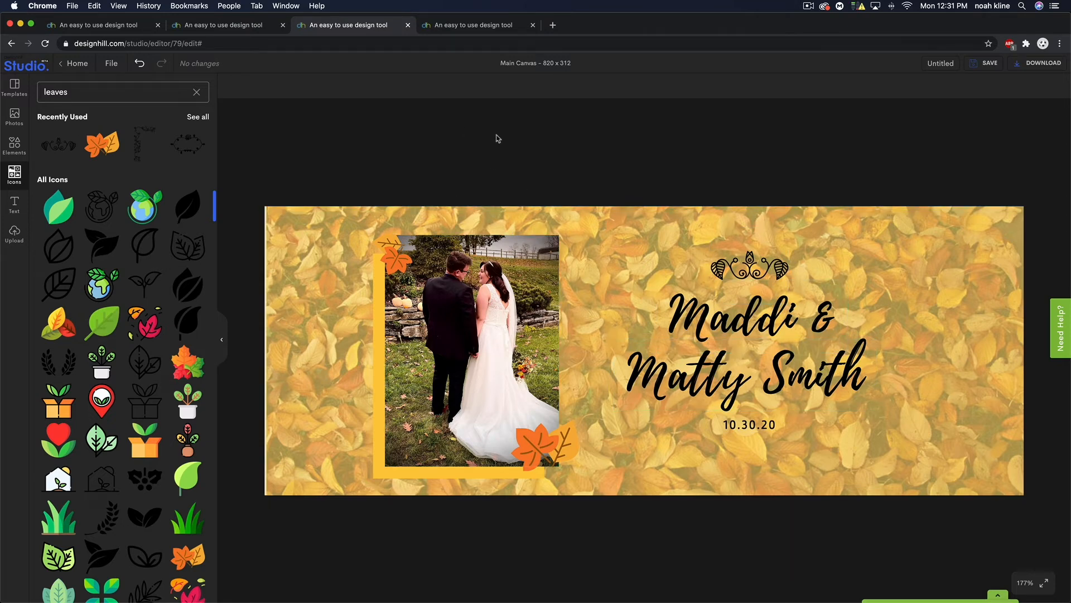
{"action": "scroll", "coordinate": [86, 318], "scroll_direction": "down", "scroll_amount": 1}
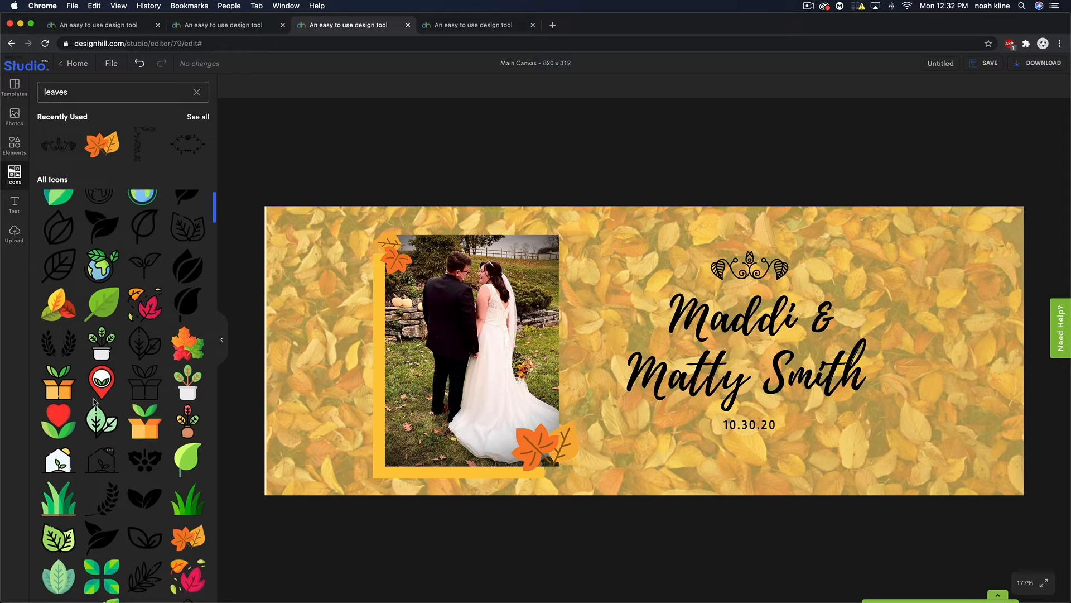
{"action": "left_click", "coordinate": [198, 117]}
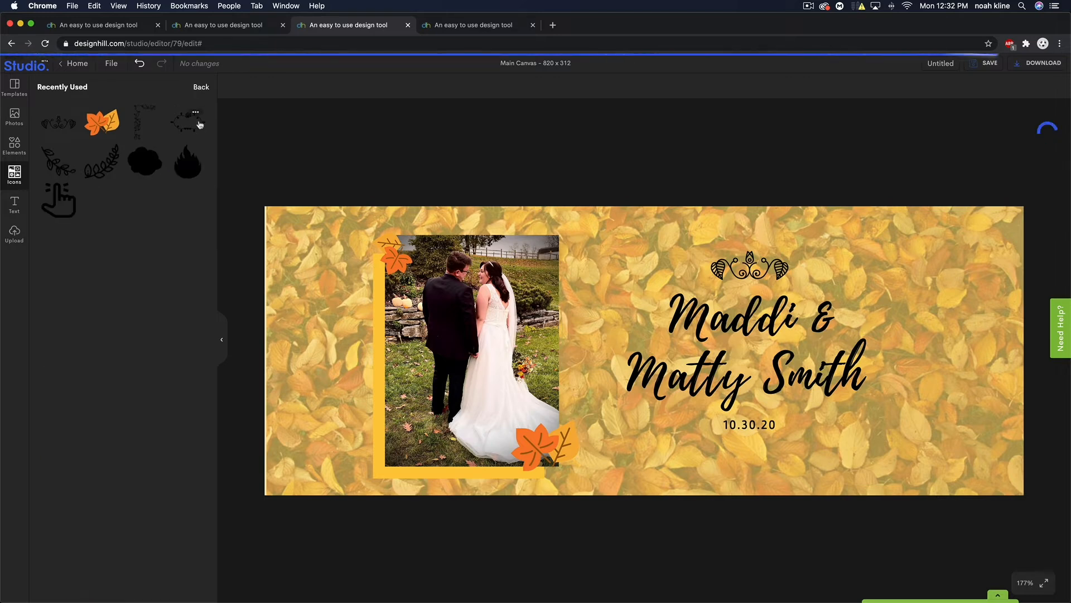
{"action": "left_click", "coordinate": [55, 166]}
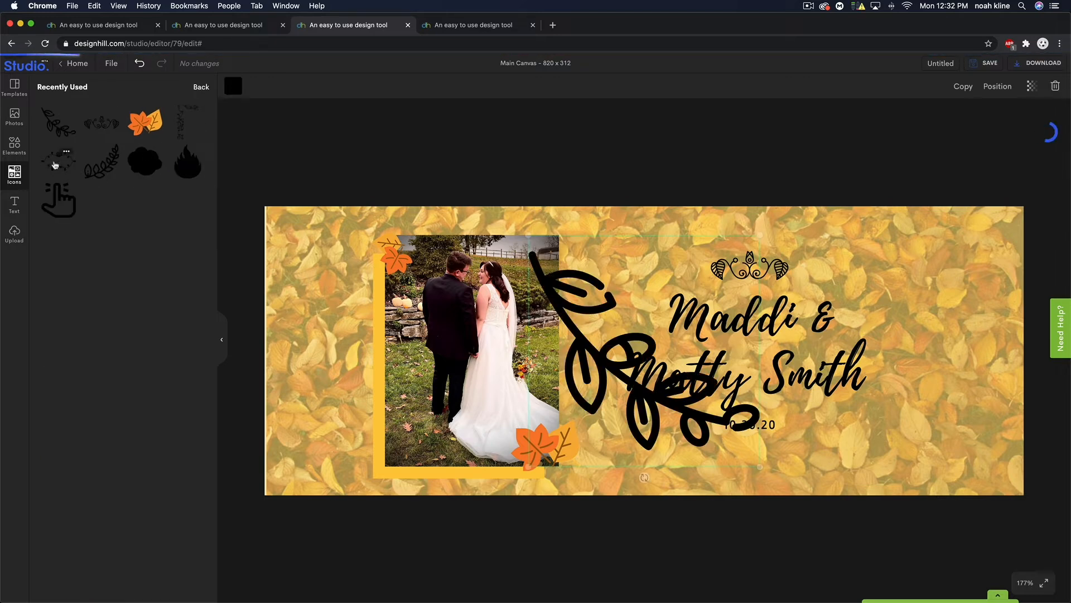
{"action": "left_click_drag", "start_coordinate": [528, 233], "coordinate": [733, 438]}
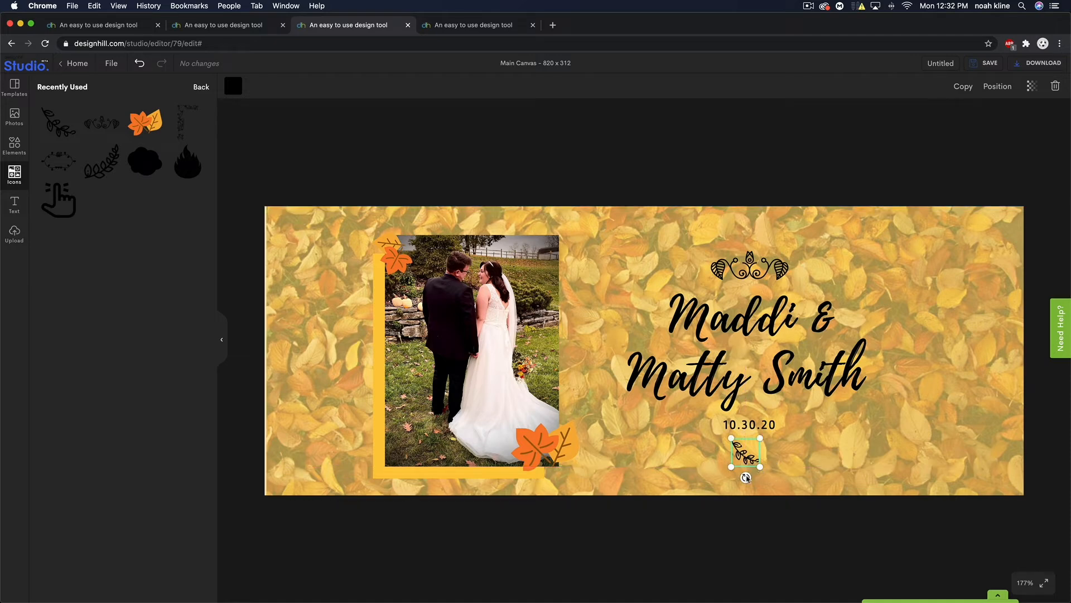
{"action": "left_click", "coordinate": [747, 471]}
{"action": "left_click_drag", "start_coordinate": [746, 453], "coordinate": [676, 407]}
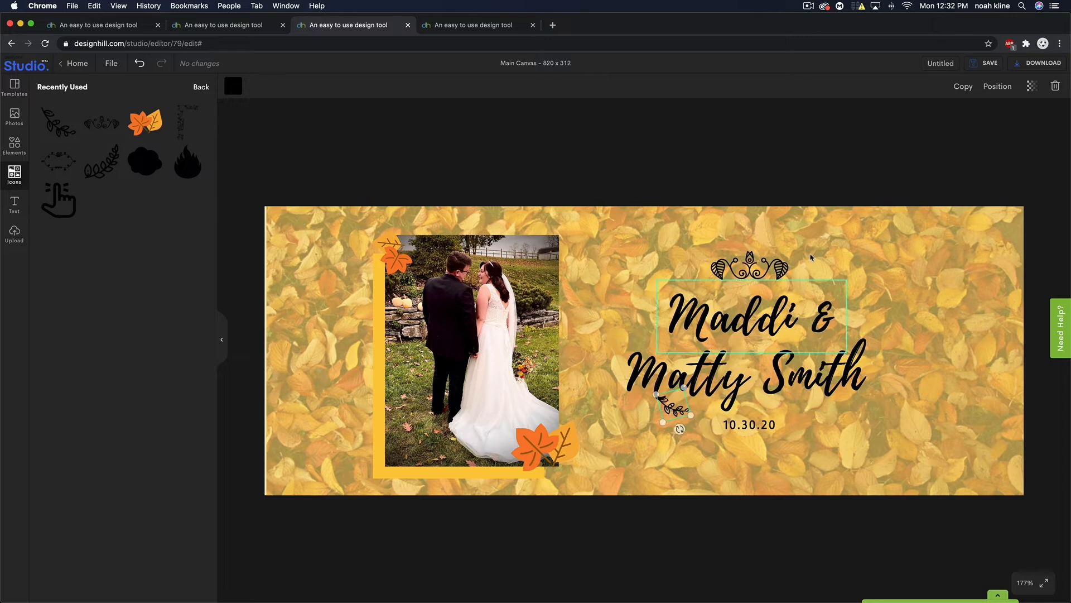
{"action": "left_click", "coordinate": [731, 160]}
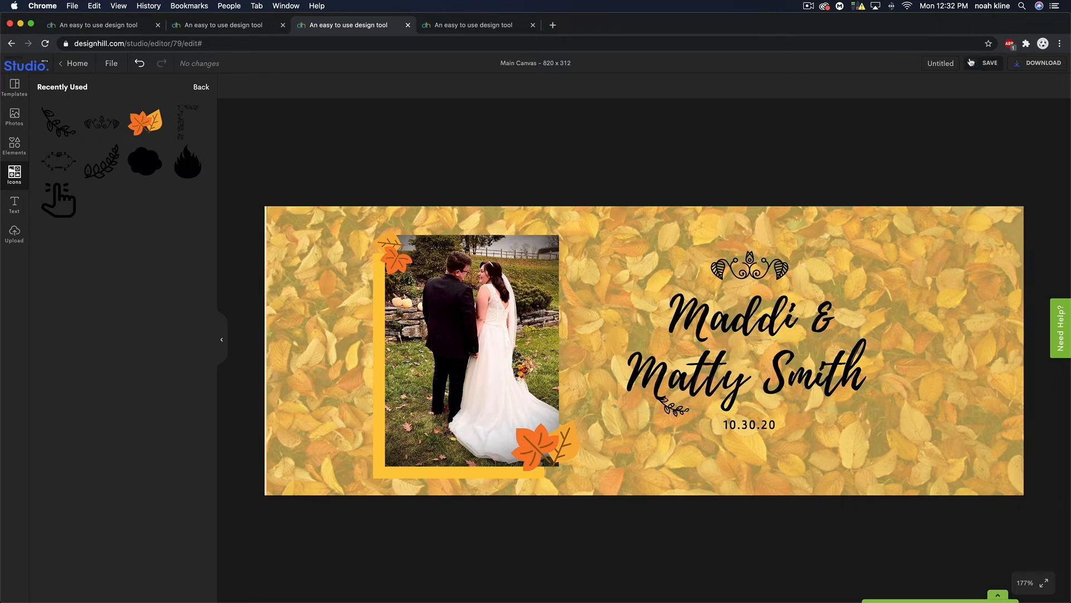
- Marquee-select every element on the wedding cover and delete them all
{"action": "left_click", "coordinate": [230, 26]}
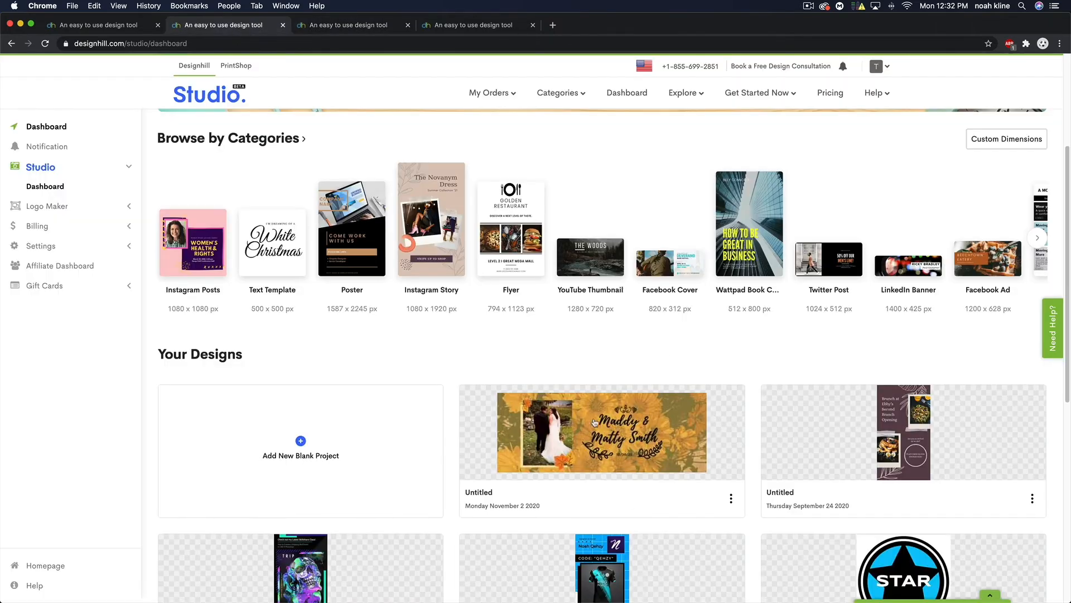
{"action": "left_click", "coordinate": [323, 25]}
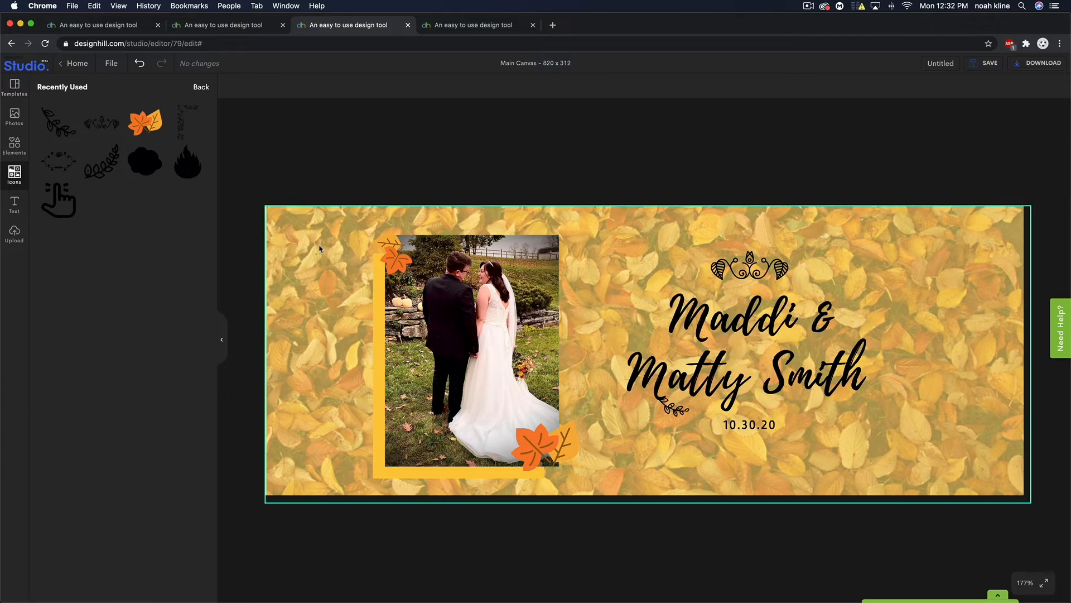
{"action": "left_click", "coordinate": [321, 246]}
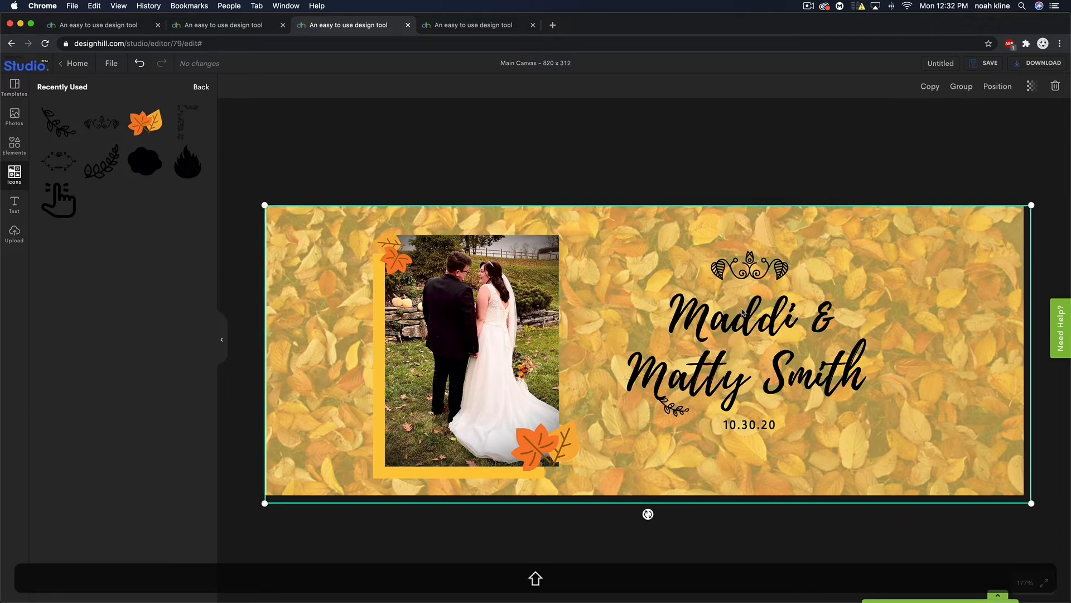
{"action": "left_click_drag", "start_coordinate": [261, 155], "coordinate": [1050, 535]}
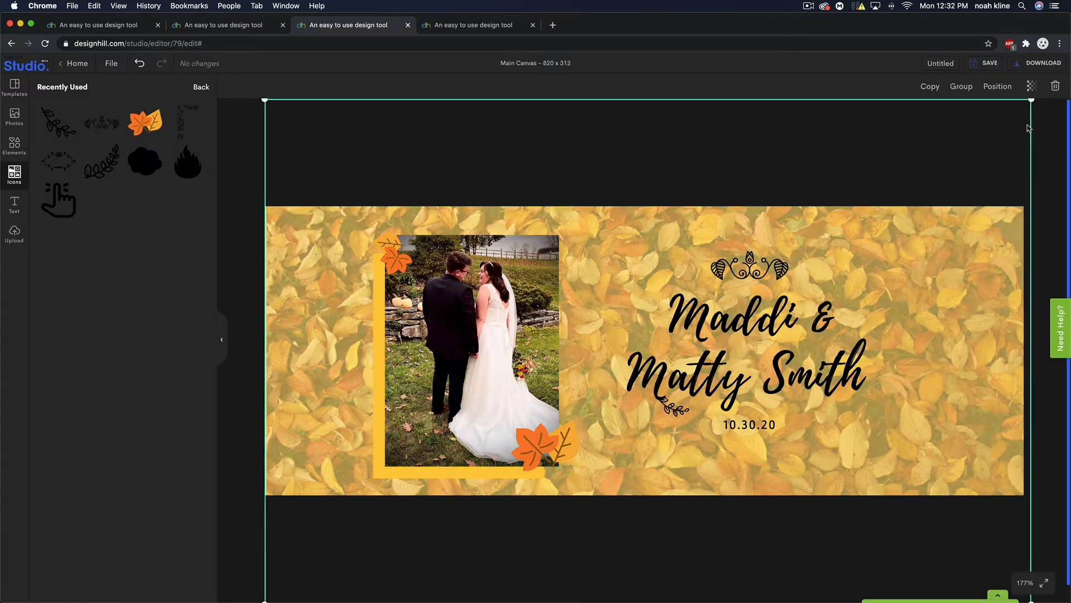
{"action": "left_click", "coordinate": [1056, 88]}
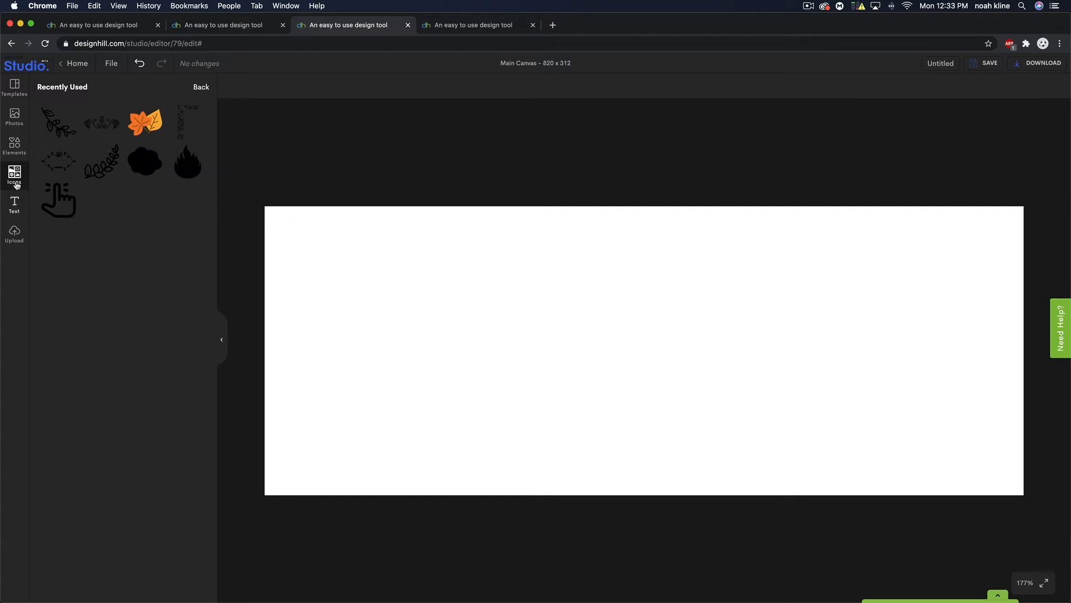
- Search the icons for 'abstract' and add the red diamond pattern icon to the canvas
{"action": "left_click", "coordinate": [202, 87]}
{"action": "scroll", "coordinate": [138, 303], "scroll_direction": "down", "scroll_amount": 2}
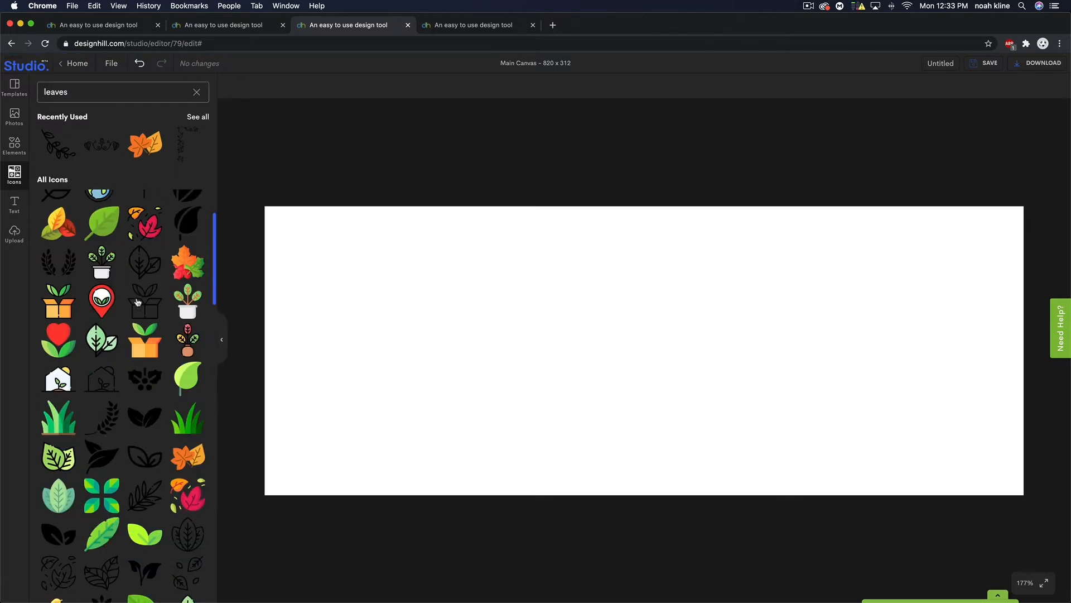
{"action": "double_click", "coordinate": [120, 91]}
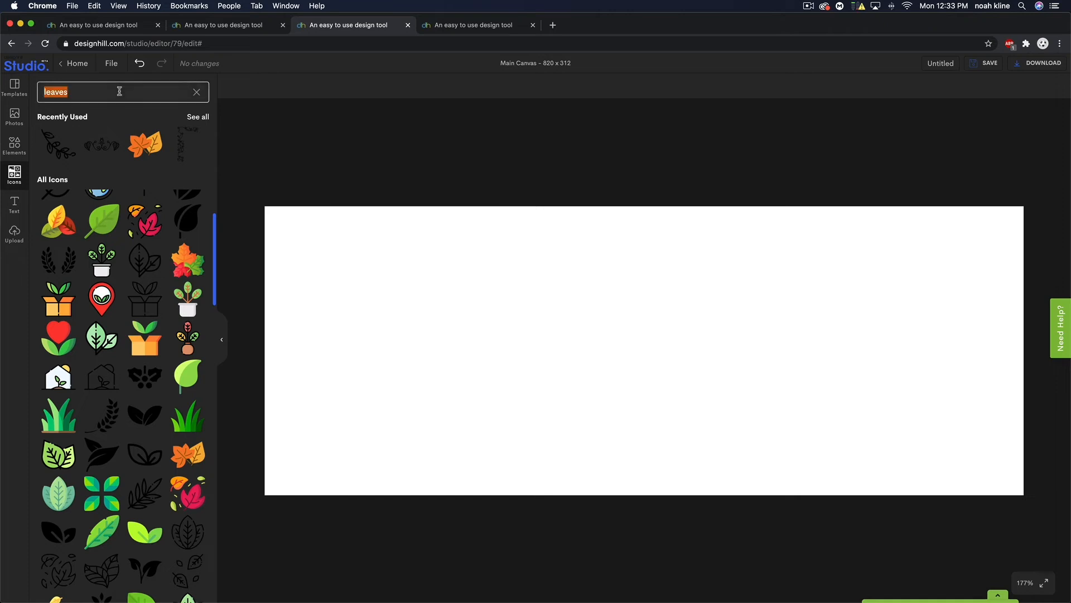
{"action": "type", "text": "abstract"}
{"action": "key", "text": "Return"}
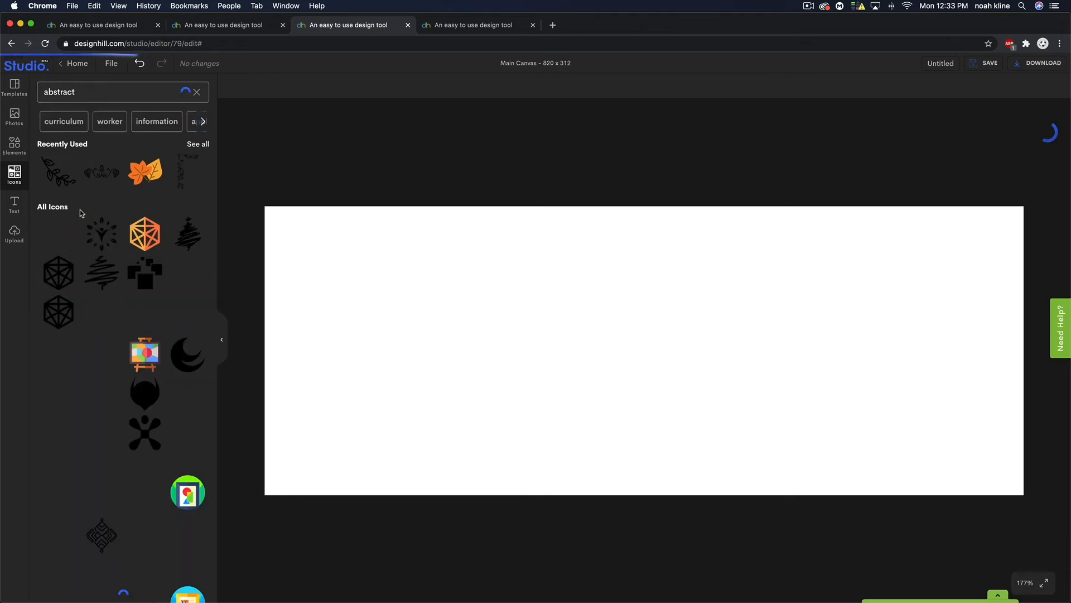
{"action": "scroll", "coordinate": [100, 268], "scroll_direction": "down", "scroll_amount": 1}
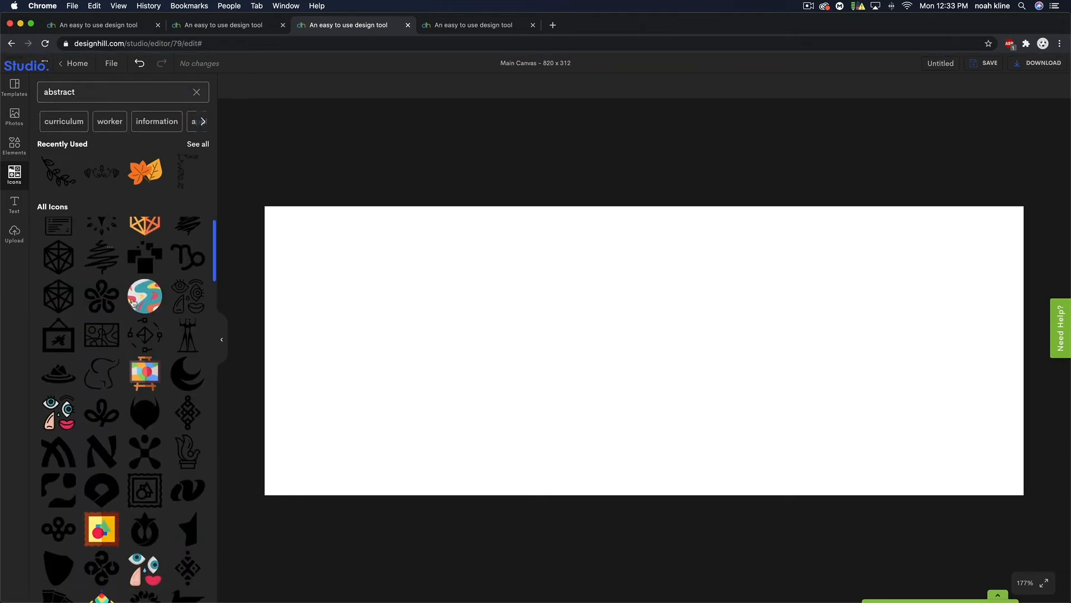
{"action": "scroll", "coordinate": [147, 304], "scroll_direction": "down", "scroll_amount": 10}
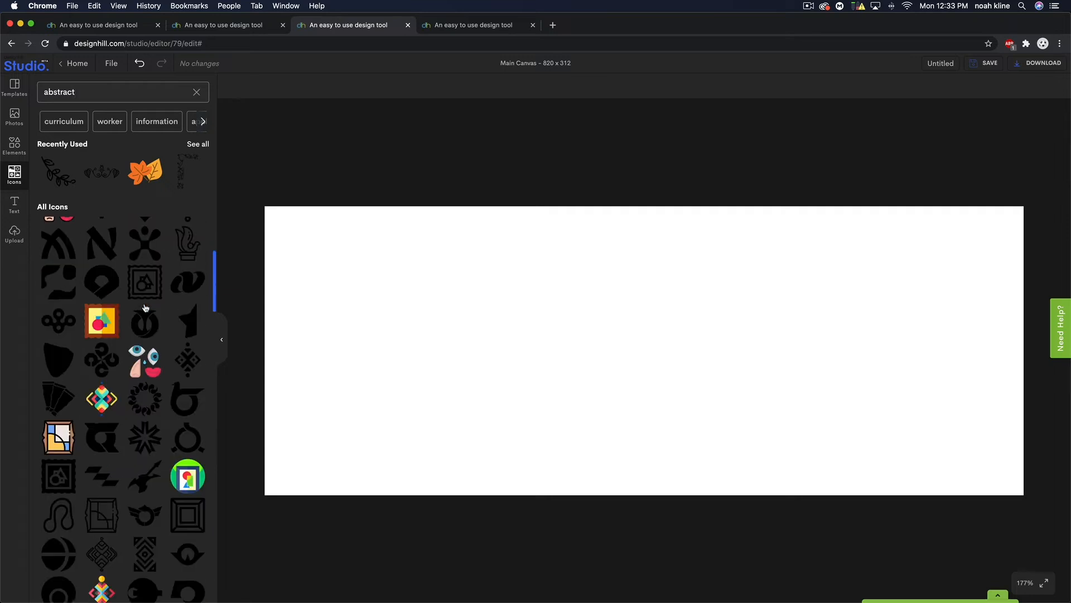
{"action": "scroll", "coordinate": [144, 308], "scroll_direction": "down", "scroll_amount": 6}
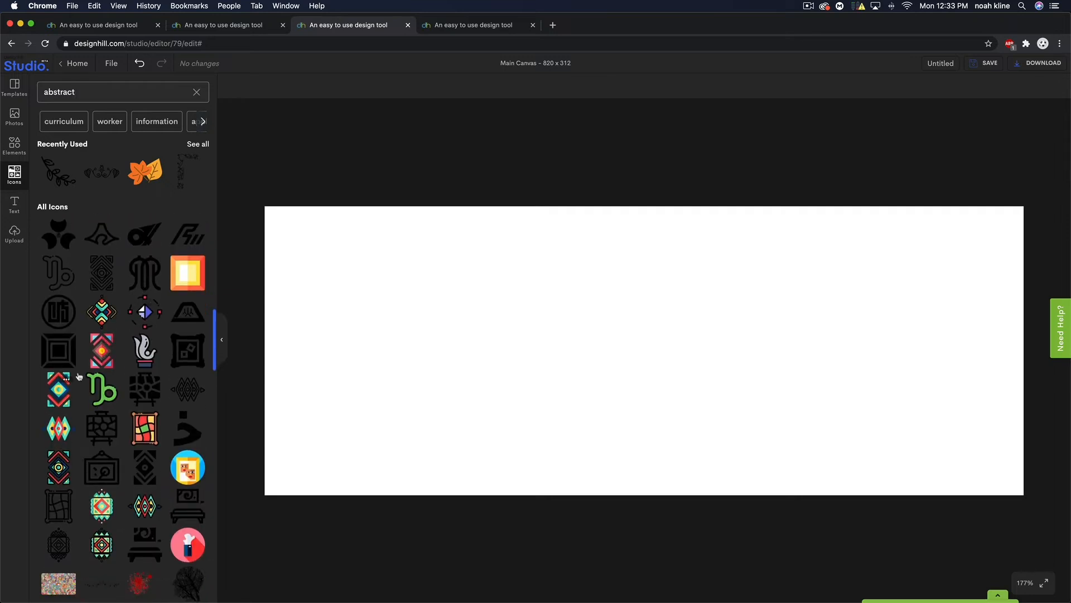
{"action": "scroll", "coordinate": [117, 370], "scroll_direction": "down", "scroll_amount": 3}
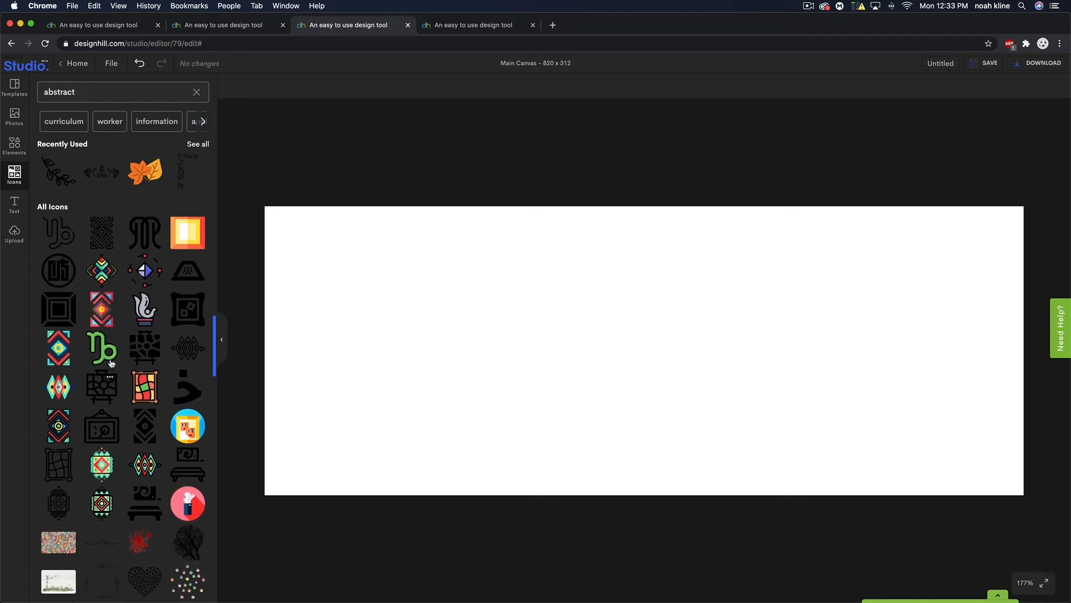
{"action": "left_click", "coordinate": [102, 311]}
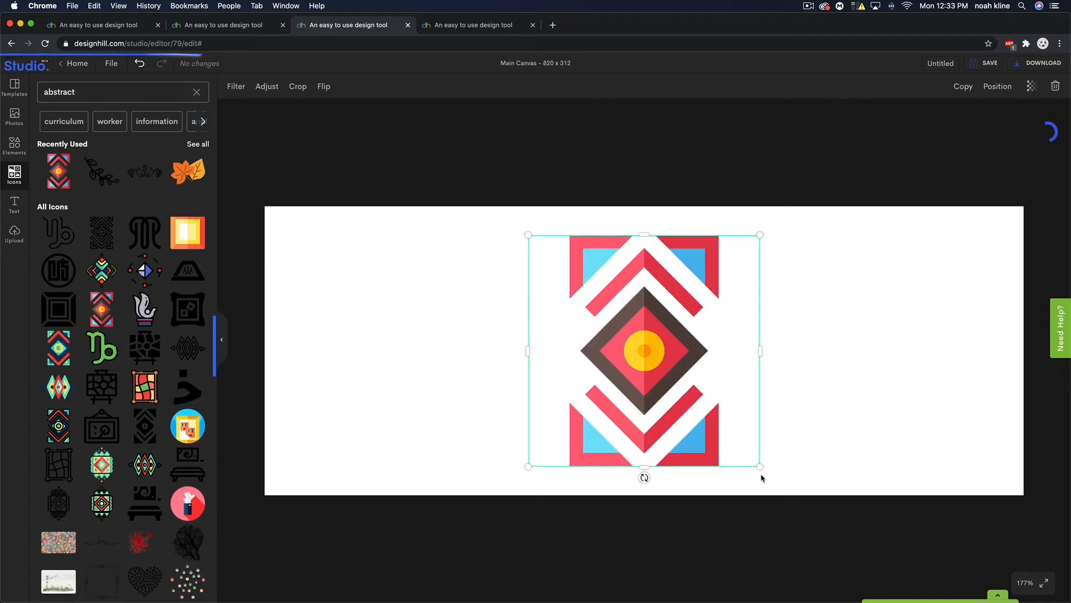
- Rotate the diamond pattern 90° and, at 50% zoom, stretch it to cover the whole canvas
{"action": "left_click_drag", "start_coordinate": [645, 477], "coordinate": [770, 350]}
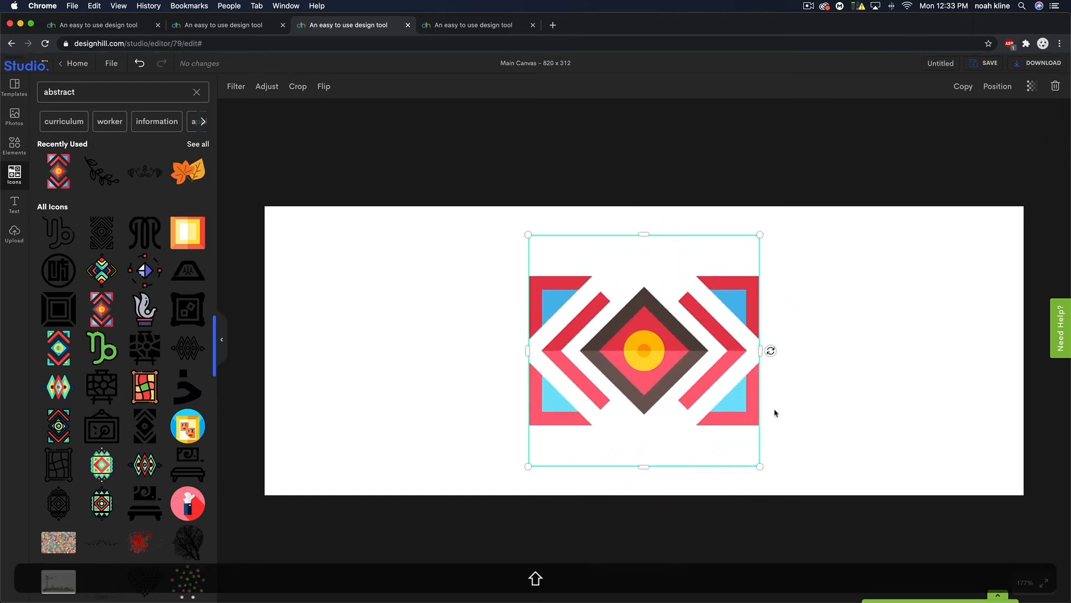
{"action": "left_click_drag", "start_coordinate": [751, 465], "coordinate": [1032, 554]}
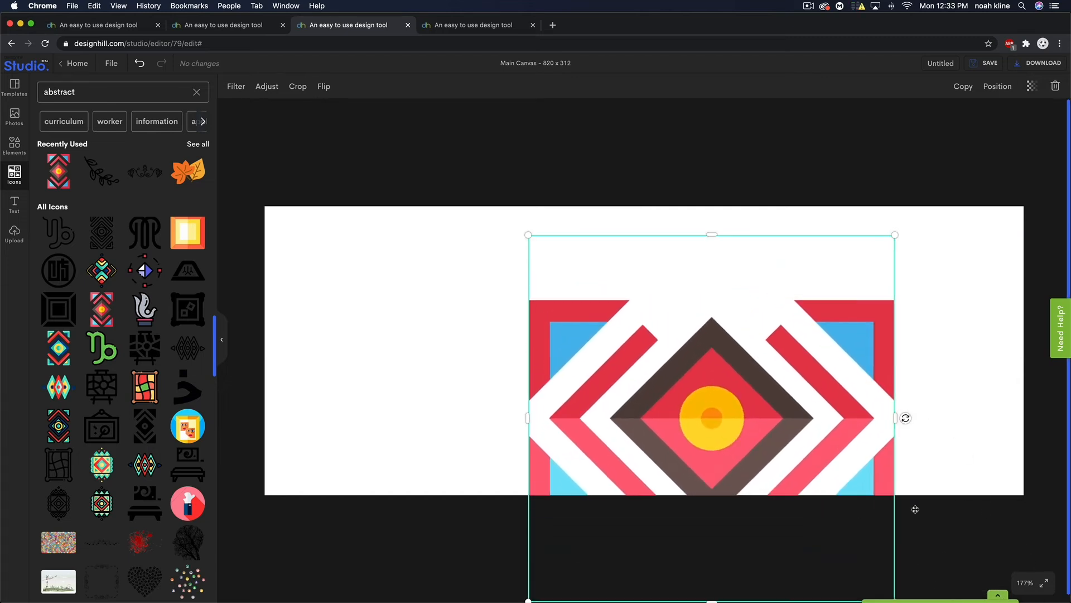
{"action": "left_click", "coordinate": [1026, 582]}
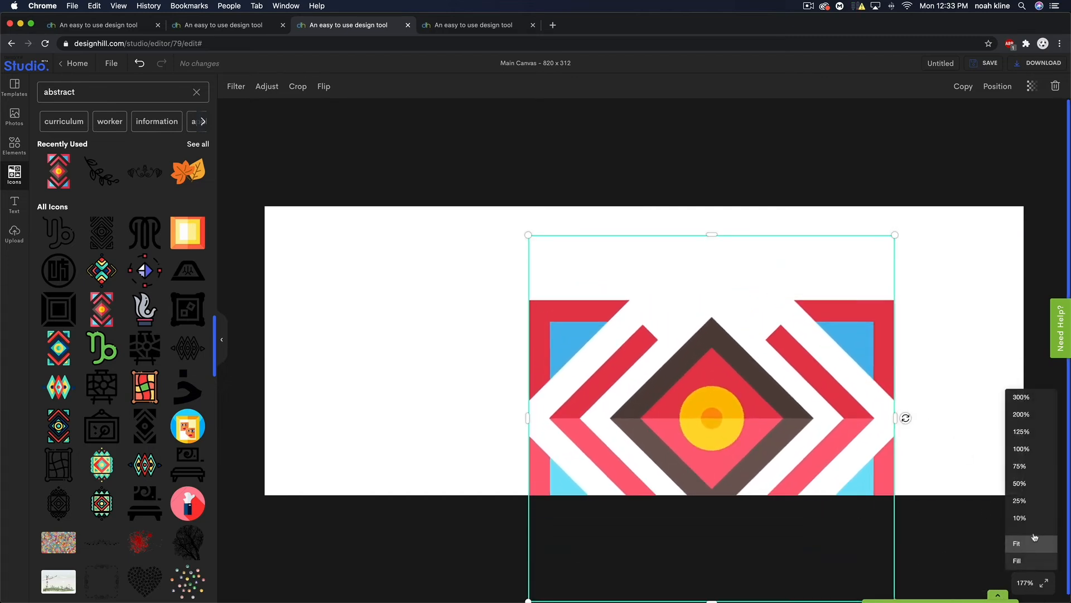
{"action": "left_click", "coordinate": [1028, 484]}
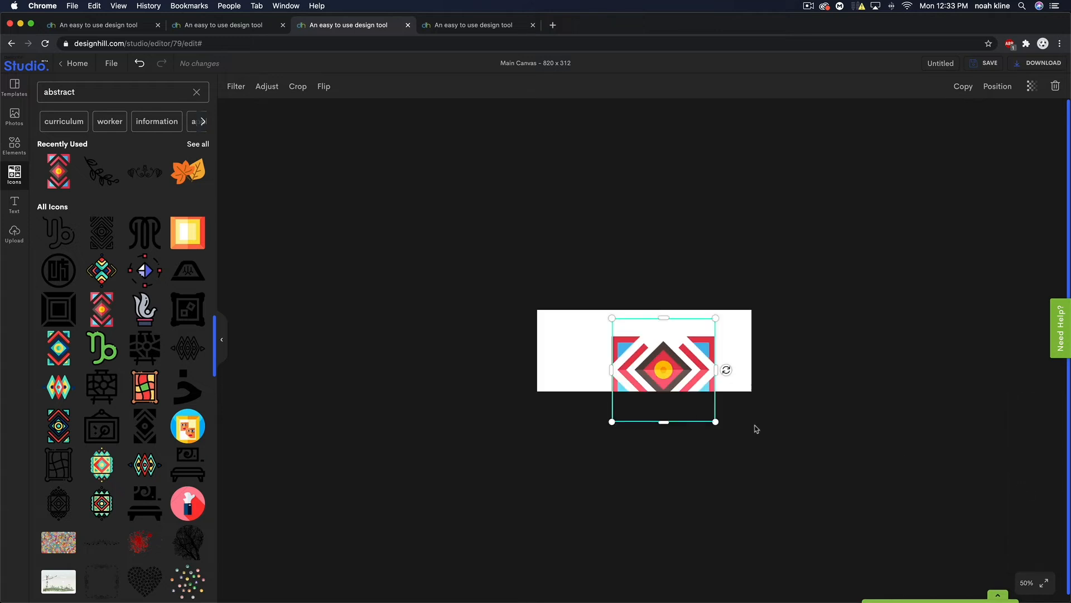
{"action": "left_click_drag", "start_coordinate": [716, 423], "coordinate": [754, 461]}
{"action": "left_click_drag", "start_coordinate": [612, 318], "coordinate": [498, 243]}
{"action": "left_click", "coordinate": [822, 337]}
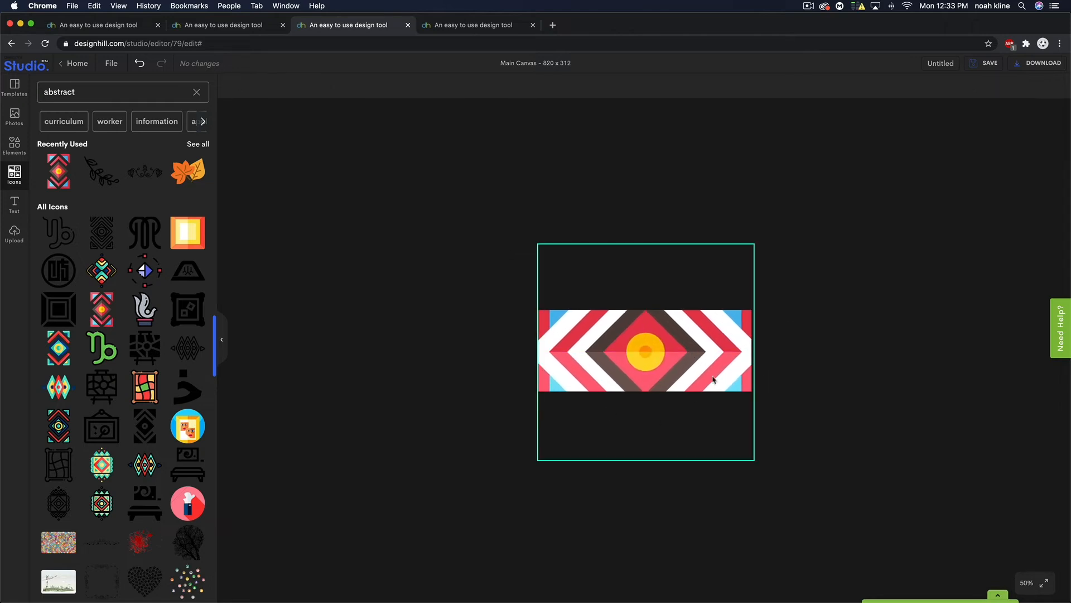
{"action": "scroll", "coordinate": [101, 357], "scroll_direction": "down", "scroll_amount": 1}
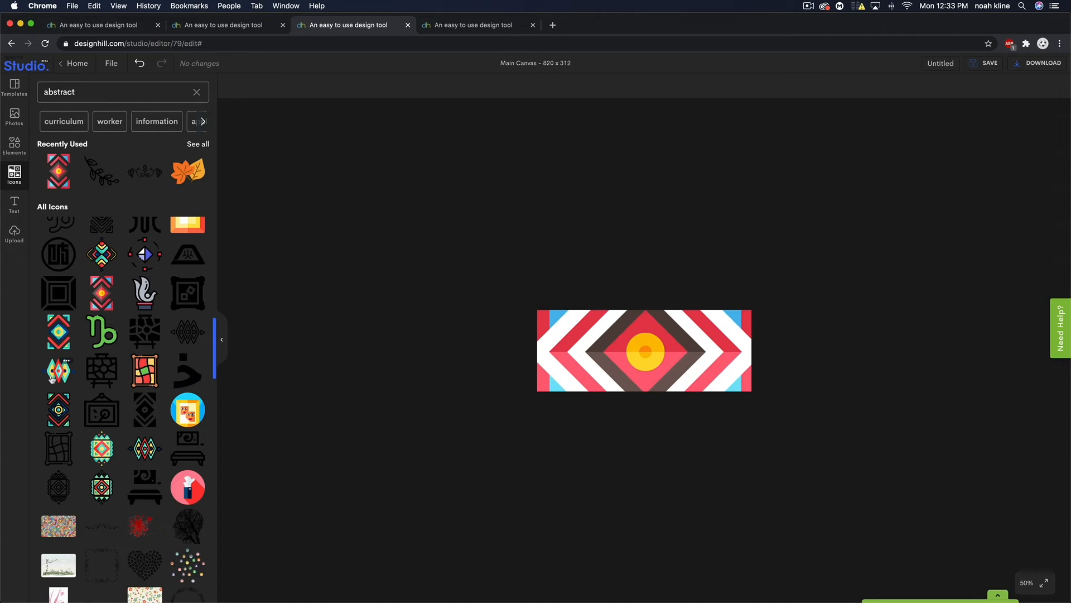
{"action": "left_click", "coordinate": [58, 371]}
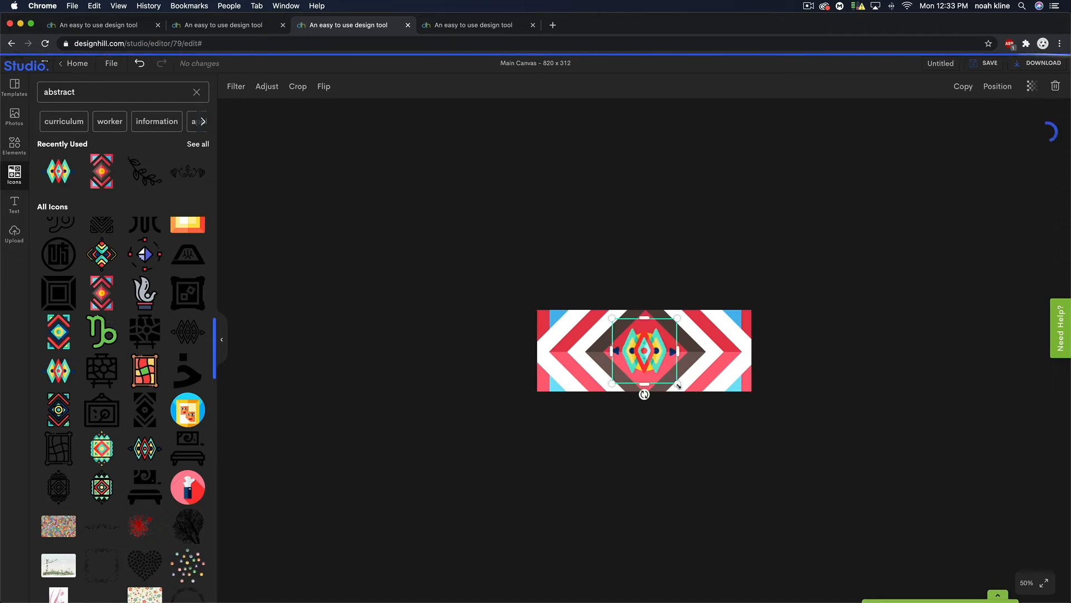
{"action": "left_click_drag", "start_coordinate": [678, 386], "coordinate": [822, 528]}
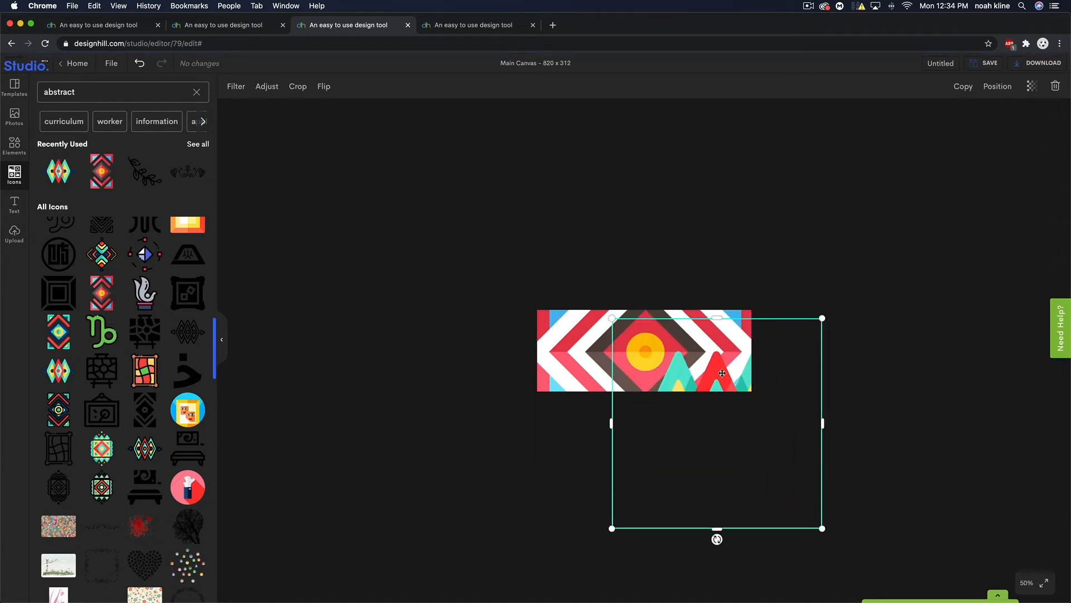
{"action": "left_click_drag", "start_coordinate": [722, 372], "coordinate": [646, 299]}
{"action": "left_click", "coordinate": [924, 395]}
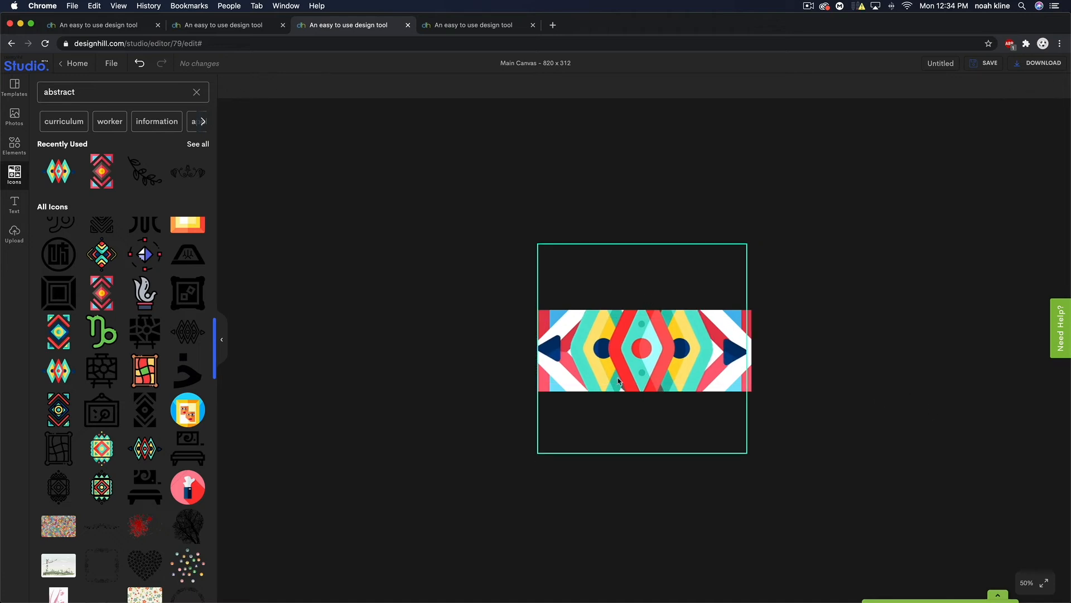
{"action": "scroll", "coordinate": [109, 308], "scroll_direction": "down", "scroll_amount": 3}
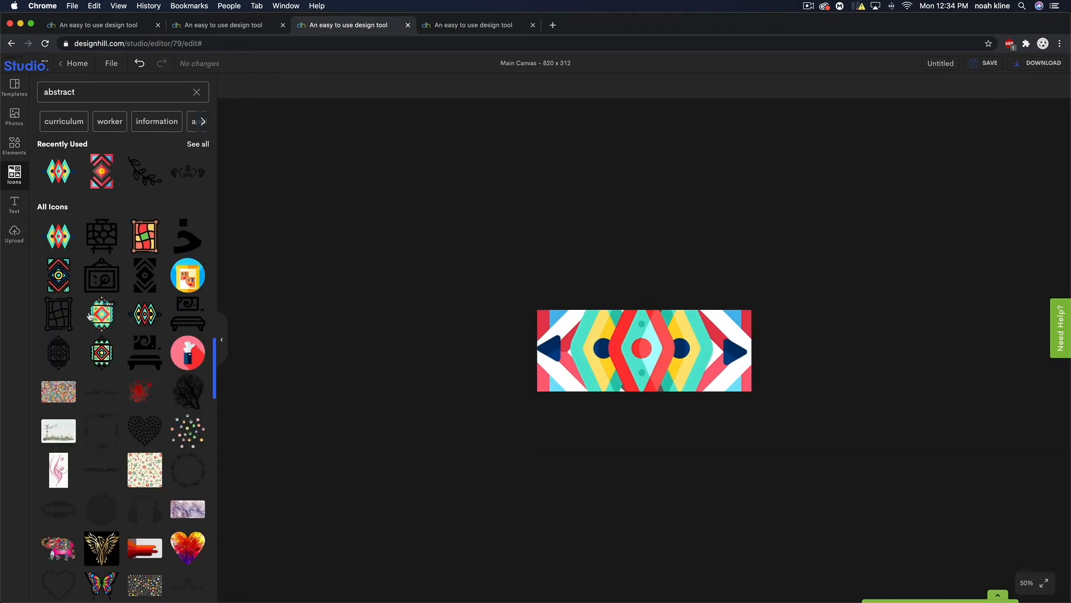
{"action": "scroll", "coordinate": [90, 316], "scroll_direction": "down", "scroll_amount": 3}
{"action": "scroll", "coordinate": [166, 405], "scroll_direction": "down", "scroll_amount": 2}
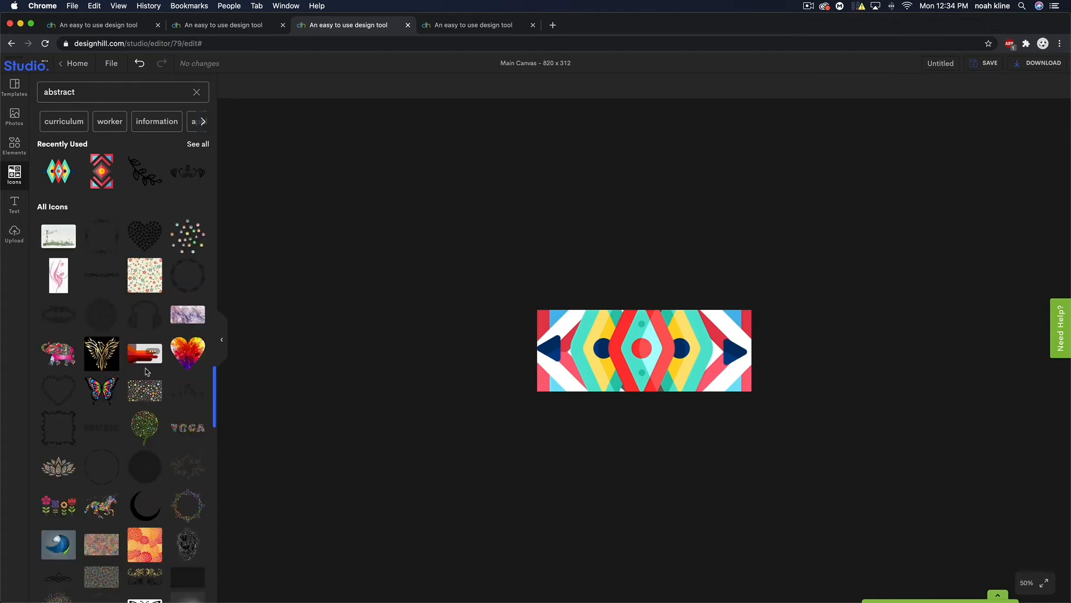
{"action": "scroll", "coordinate": [147, 371], "scroll_direction": "down", "scroll_amount": 10}
{"action": "scroll", "coordinate": [146, 371], "scroll_direction": "down", "scroll_amount": 10}
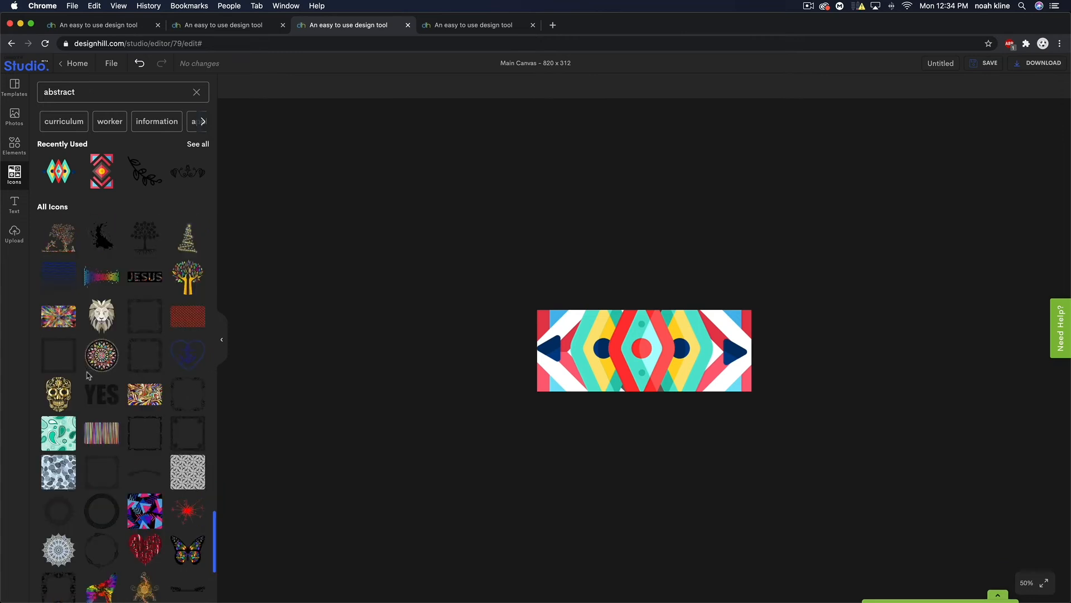
{"action": "scroll", "coordinate": [145, 374], "scroll_direction": "down", "scroll_amount": 1}
{"action": "left_click", "coordinate": [140, 384]}
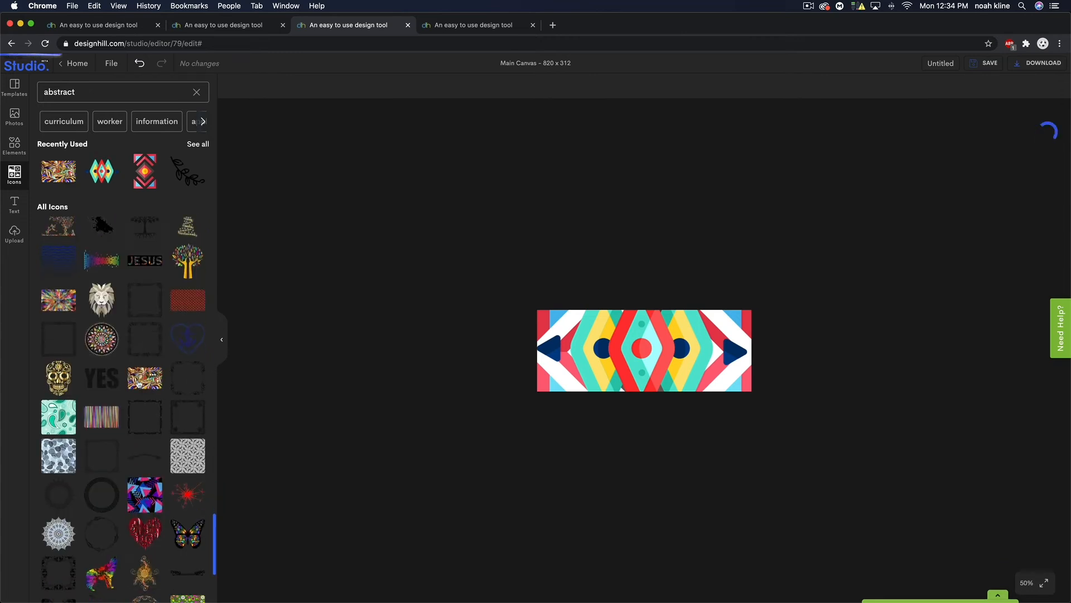
{"action": "left_click_drag", "start_coordinate": [698, 388], "coordinate": [882, 499]}
{"action": "left_click_drag", "start_coordinate": [622, 328], "coordinate": [598, 294]}
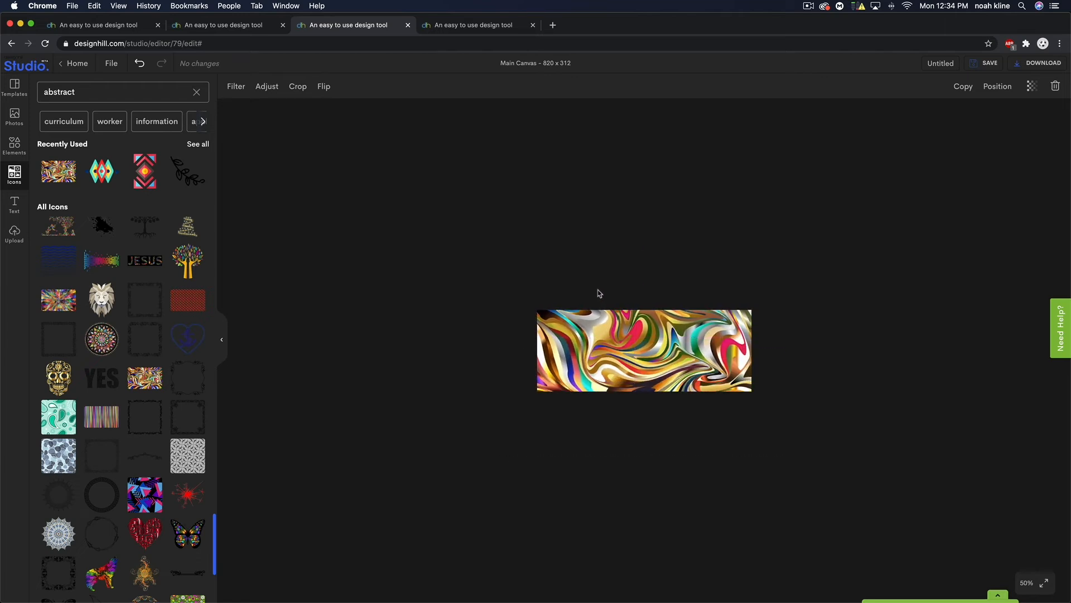
{"action": "left_click", "coordinate": [641, 354]}
{"action": "left_click", "coordinate": [1055, 86]}
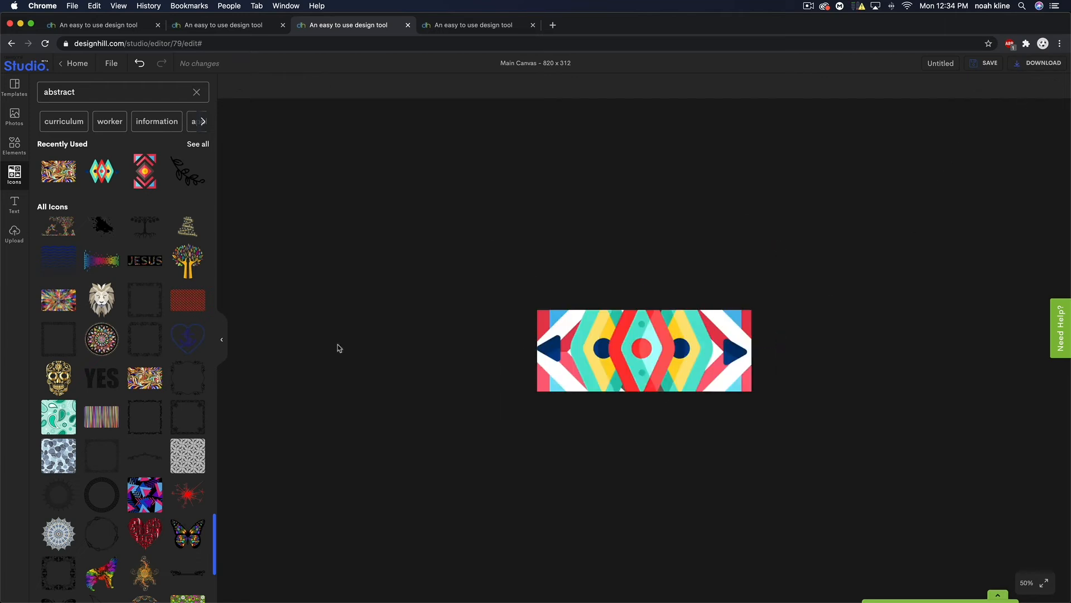
{"action": "scroll", "coordinate": [142, 371], "scroll_direction": "down", "scroll_amount": 3}
- Add the triangle-pattern image, enlarge it to fill the canvas, and return zoom to 100%
{"action": "left_click", "coordinate": [146, 401]}
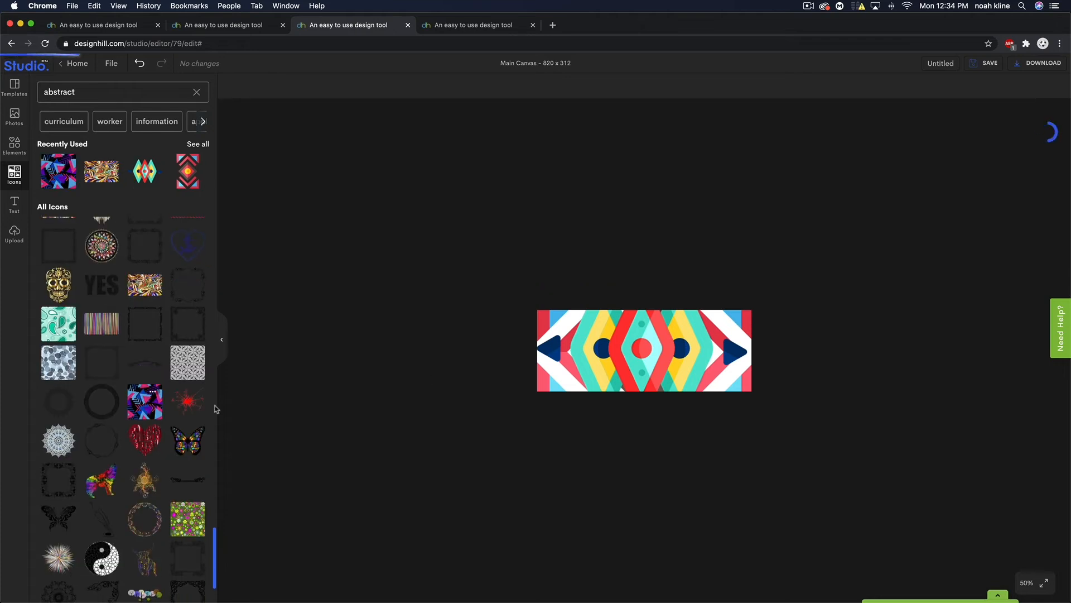
{"action": "left_click_drag", "start_coordinate": [676, 384], "coordinate": [846, 504]}
{"action": "left_click_drag", "start_coordinate": [687, 352], "coordinate": [600, 300]}
{"action": "left_click_drag", "start_coordinate": [674, 373], "coordinate": [675, 355]}
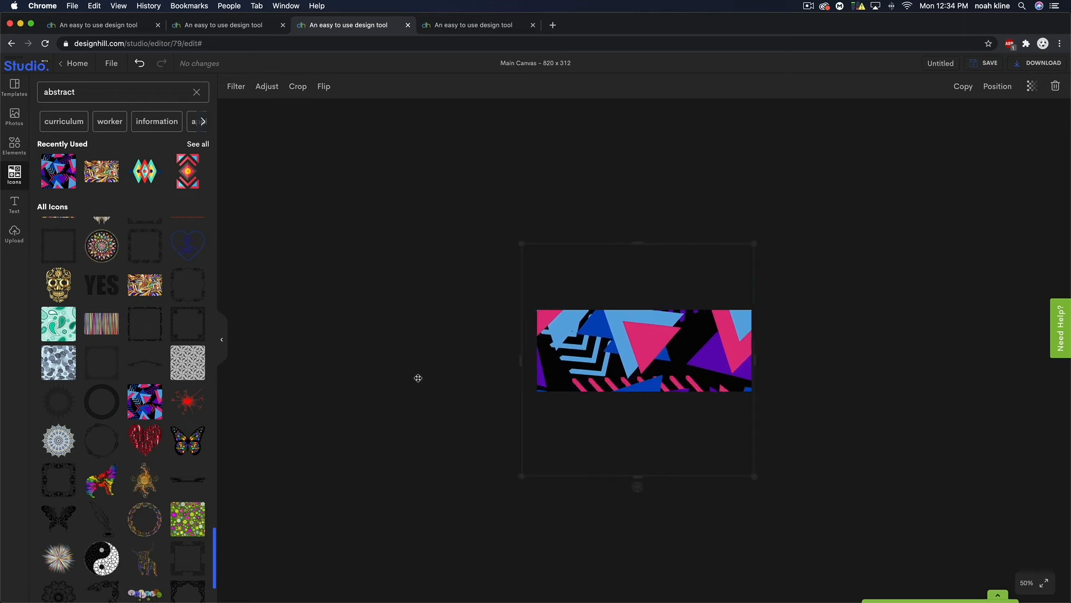
{"action": "scroll", "coordinate": [111, 369], "scroll_direction": "down", "scroll_amount": 5}
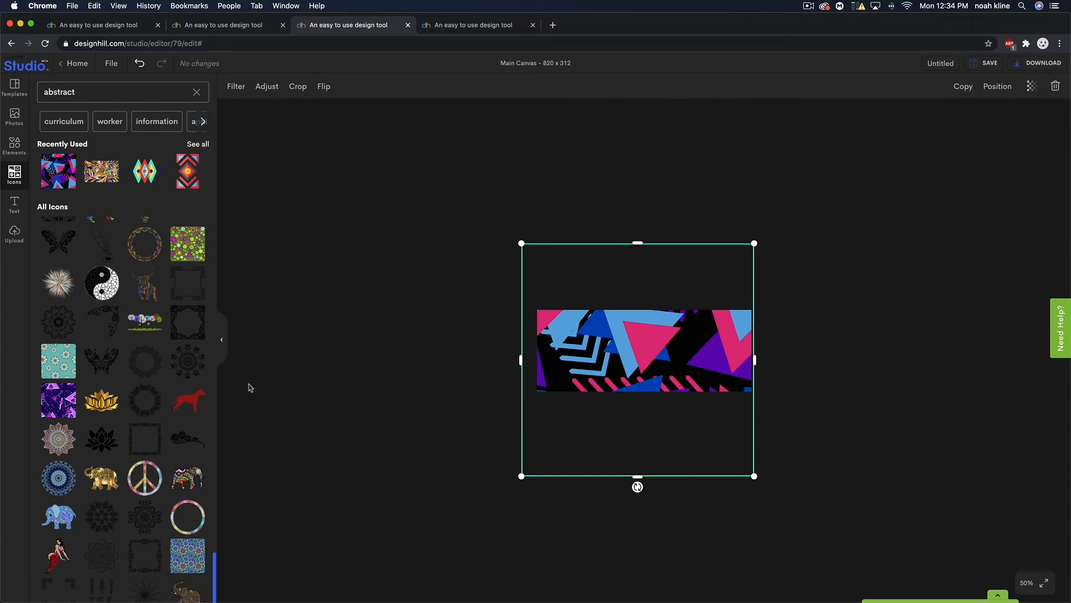
{"action": "left_click", "coordinate": [778, 304]}
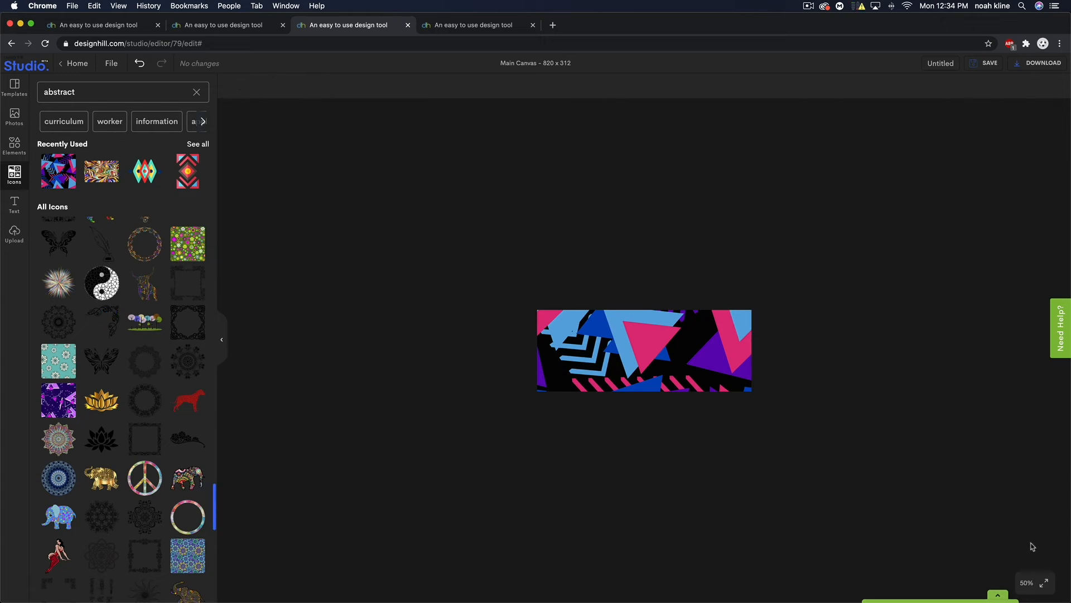
{"action": "left_click", "coordinate": [1032, 582]}
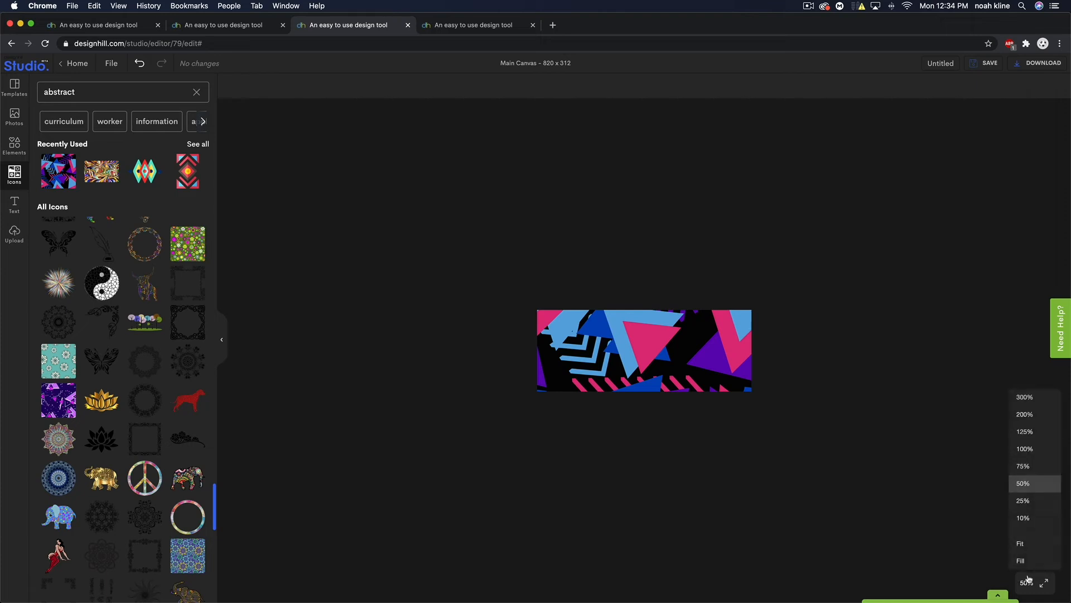
{"action": "left_click", "coordinate": [1030, 450]}
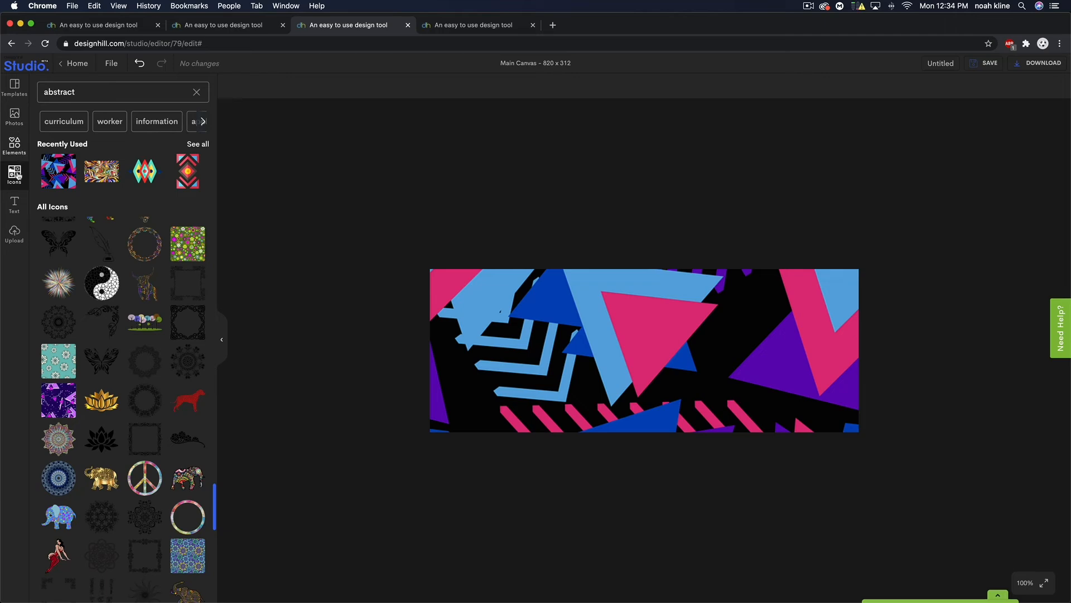
{"action": "left_click", "coordinate": [13, 204]}
- Add the Morning Motivation text template and shift it left along the centre guide
{"action": "scroll", "coordinate": [149, 341], "scroll_direction": "down", "scroll_amount": 10}
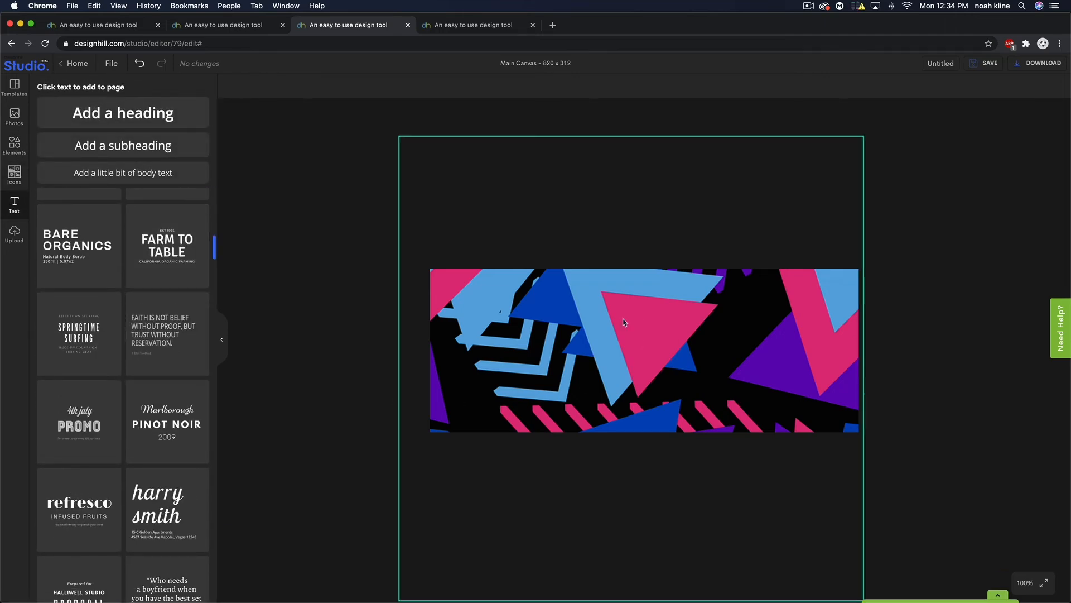
{"action": "scroll", "coordinate": [190, 332], "scroll_direction": "down", "scroll_amount": 3}
{"action": "scroll", "coordinate": [189, 331], "scroll_direction": "down", "scroll_amount": 2}
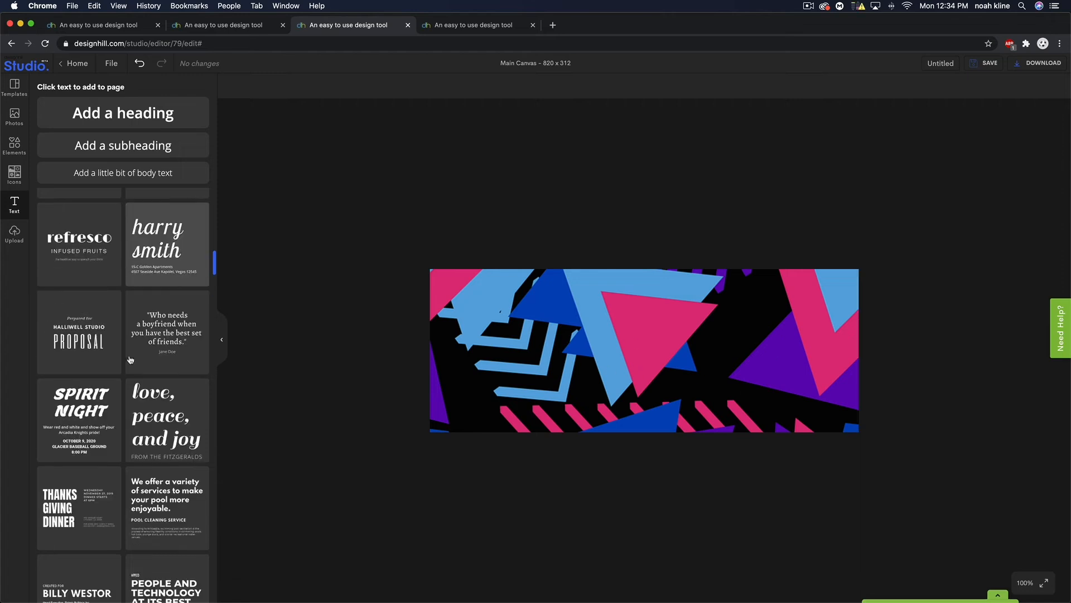
{"action": "scroll", "coordinate": [100, 279], "scroll_direction": "down", "scroll_amount": 2}
{"action": "scroll", "coordinate": [99, 280], "scroll_direction": "down", "scroll_amount": 4}
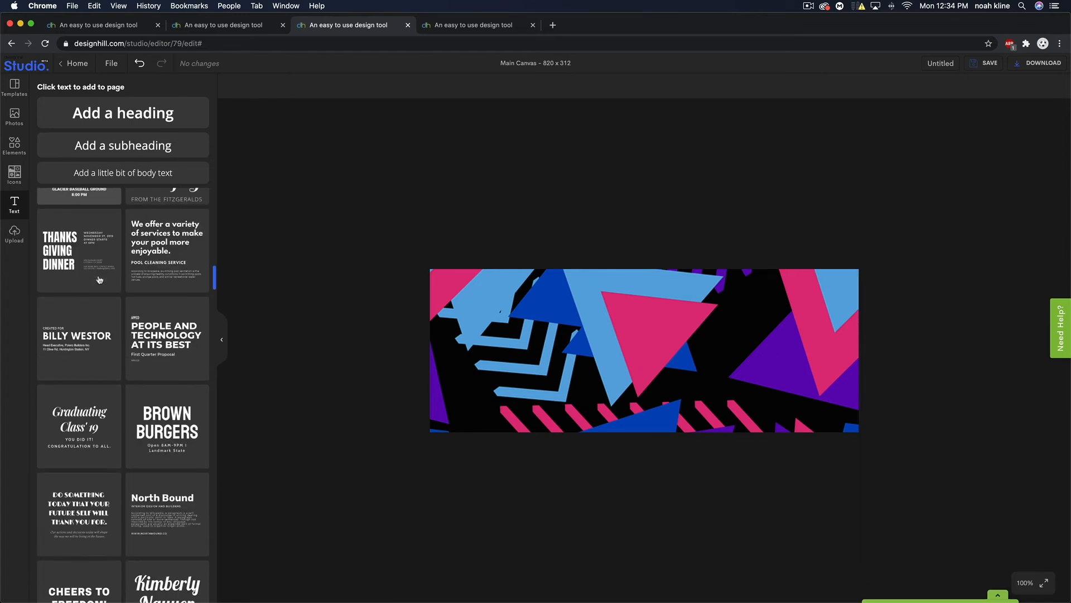
{"action": "scroll", "coordinate": [99, 279], "scroll_direction": "down", "scroll_amount": 9}
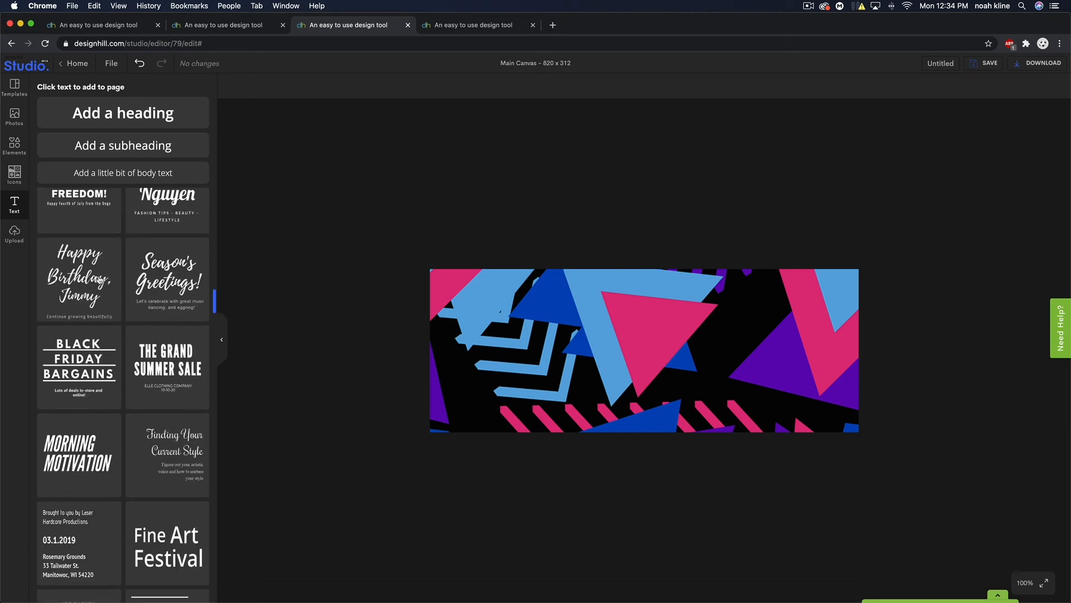
{"action": "scroll", "coordinate": [84, 313], "scroll_direction": "down", "scroll_amount": 1}
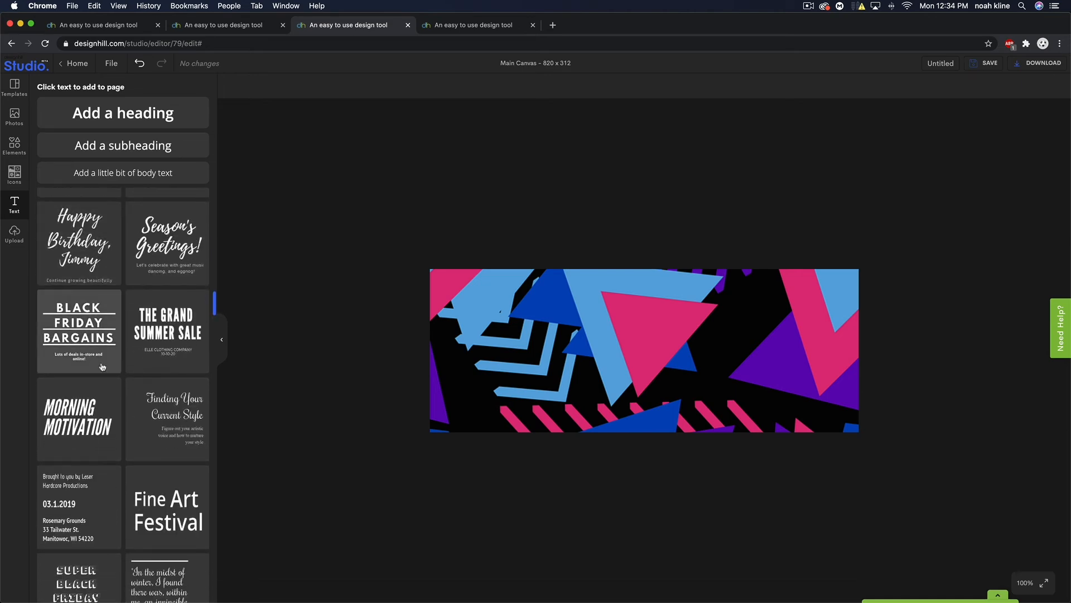
{"action": "left_click", "coordinate": [84, 414]}
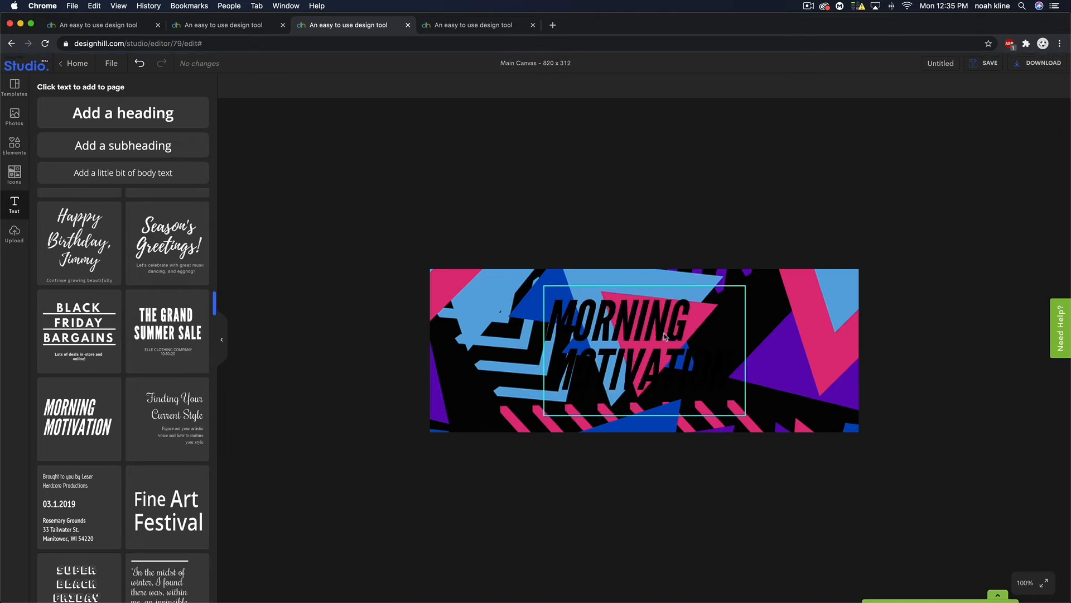
{"action": "left_click", "coordinate": [634, 360]}
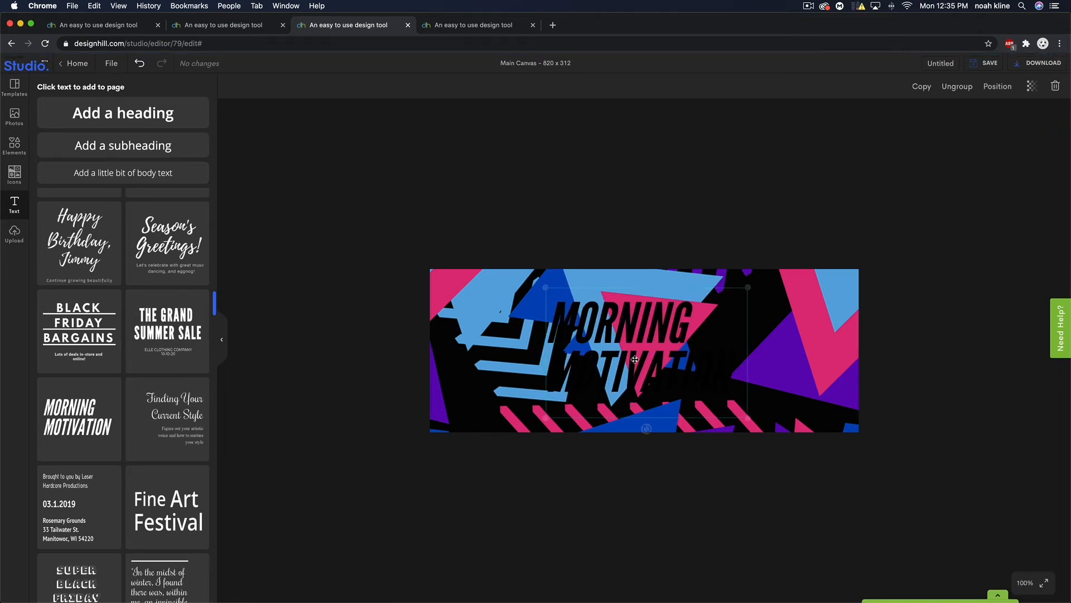
{"action": "left_click_drag", "start_coordinate": [638, 360], "coordinate": [609, 363]}
{"action": "left_click", "coordinate": [634, 375]}
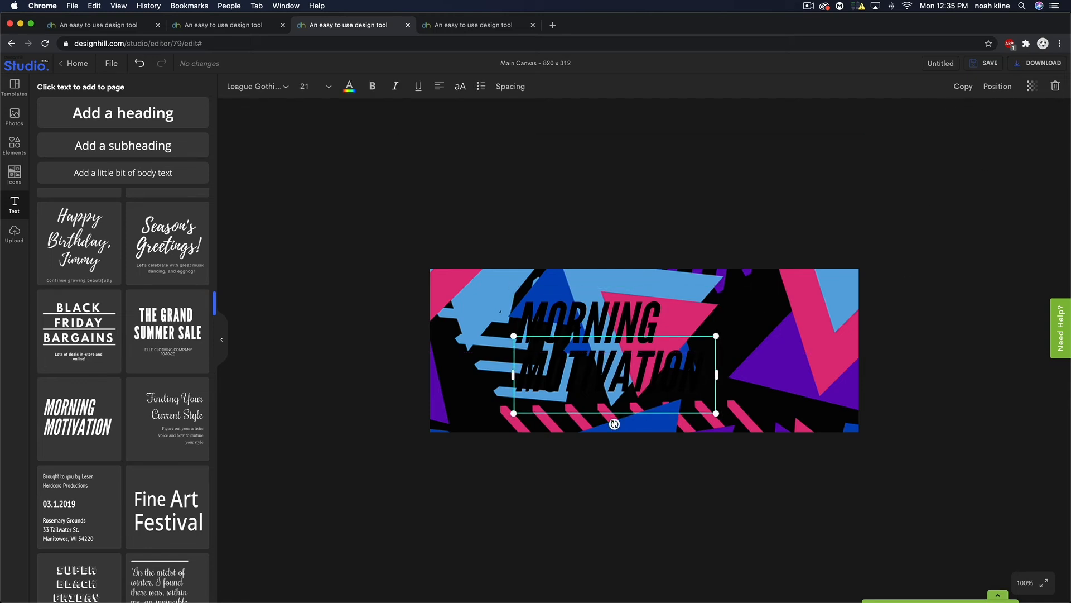
- Delete the MOTIVATION line and colour the MORNING text white (#FFFFFF)
{"action": "left_click", "coordinate": [1054, 88]}
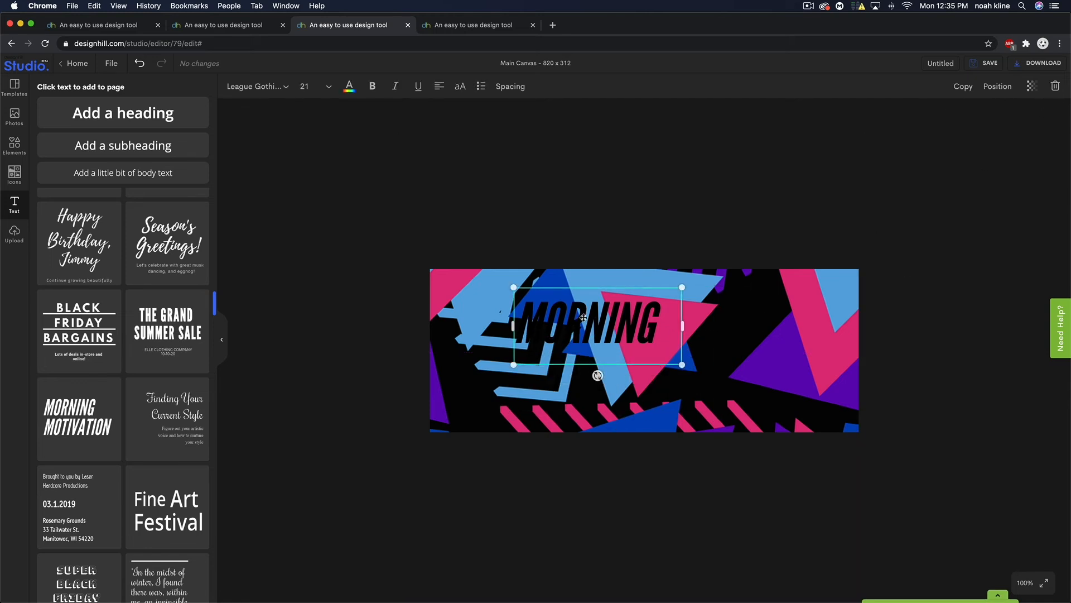
{"action": "left_click", "coordinate": [348, 87]}
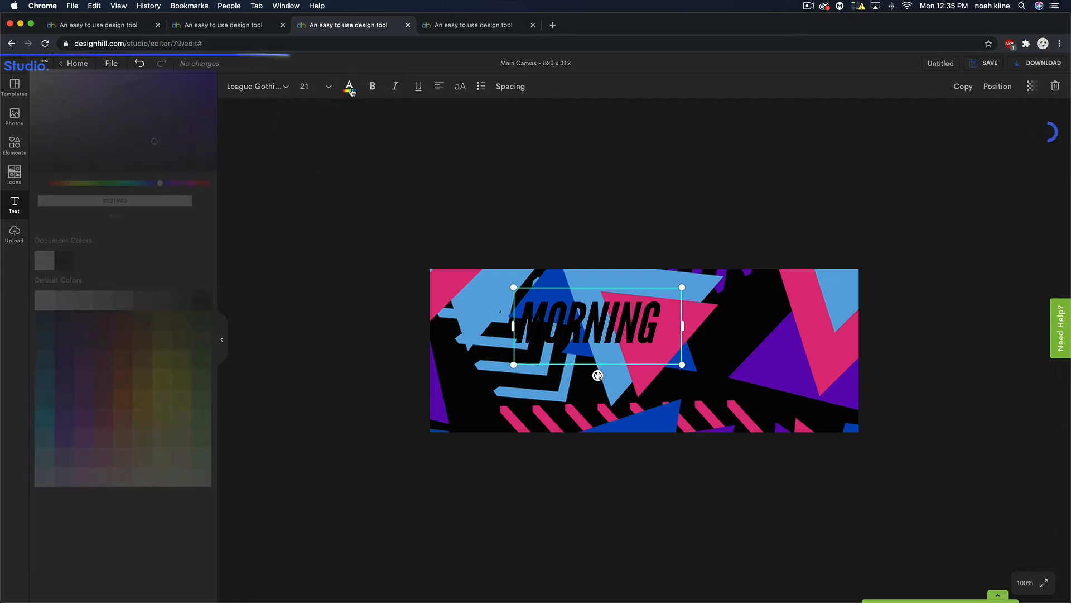
{"action": "left_click", "coordinate": [45, 264]}
{"action": "left_click_drag", "start_coordinate": [620, 325], "coordinate": [627, 355]}
- Retype the heading as FACEBOOK COVER, widen it to one line, and centre it
{"action": "double_click", "coordinate": [627, 355]}
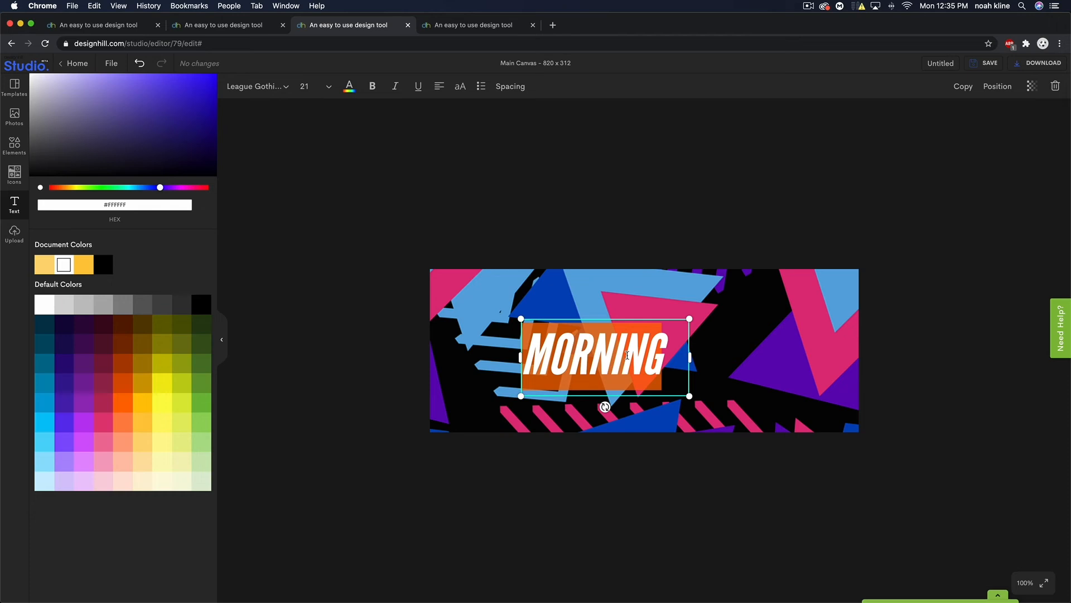
{"action": "type", "text": "FACEBOOK"}
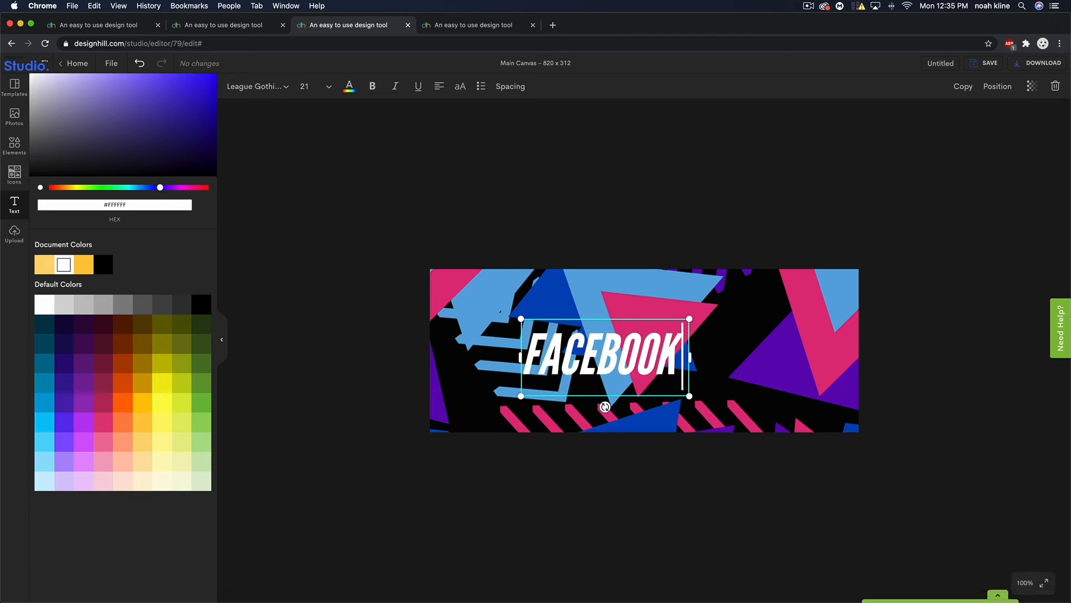
{"action": "key", "text": "Return"}
{"action": "type", "text": "COVER"}
{"action": "left_click_drag", "start_coordinate": [690, 394], "coordinate": [793, 395]}
{"action": "left_click_drag", "start_coordinate": [663, 378], "coordinate": [625, 330]}
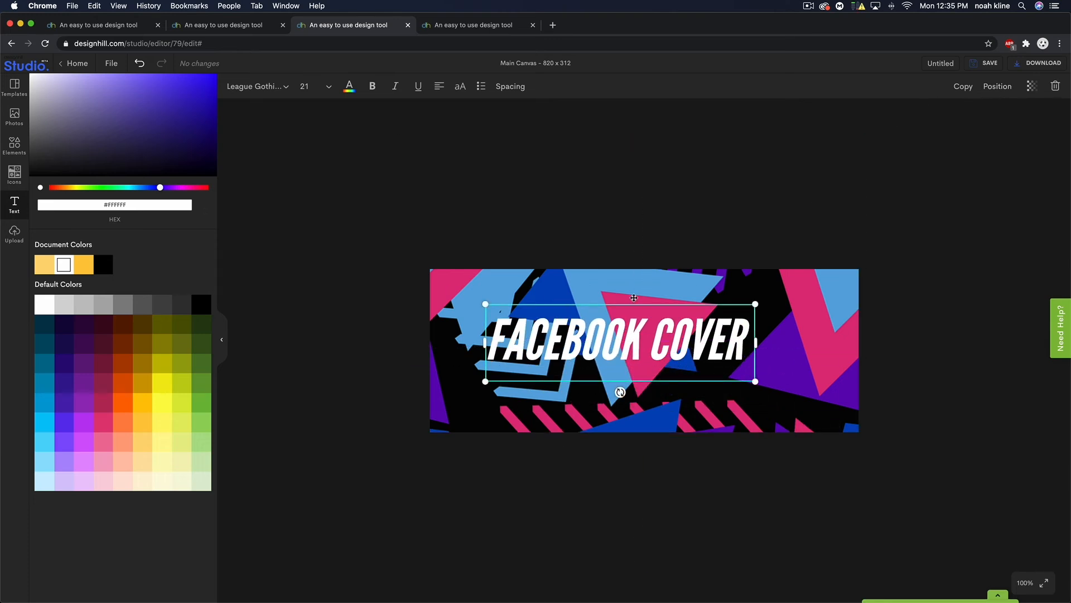
- Duplicate the headline, shrink the copy, and retype it as SUBTEXT
{"action": "left_click", "coordinate": [964, 90]}
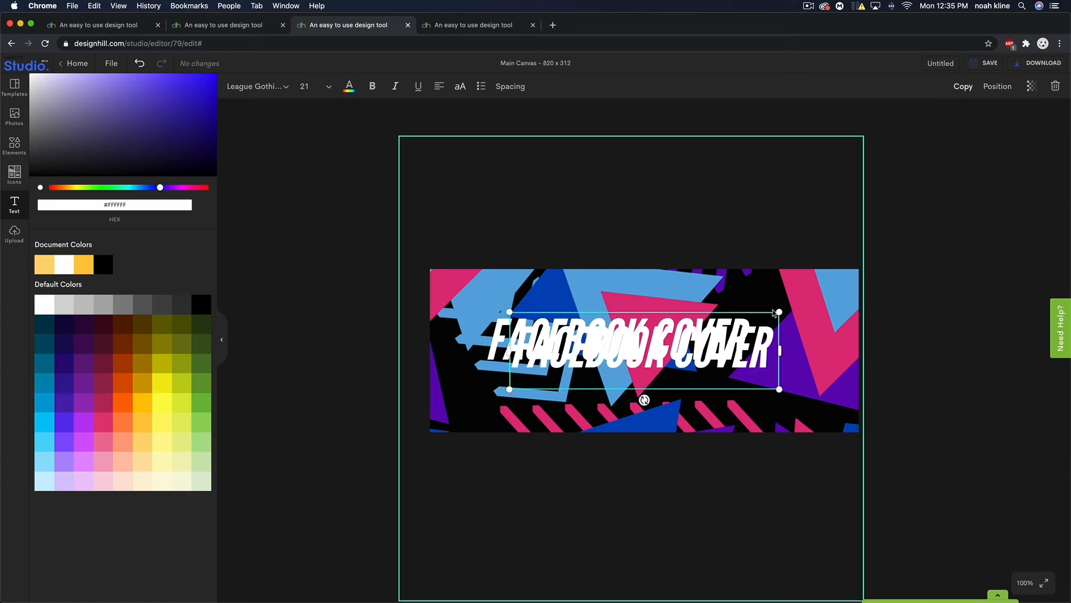
{"action": "left_click_drag", "start_coordinate": [780, 312], "coordinate": [614, 375]}
{"action": "double_click", "coordinate": [613, 375]}
{"action": "triple_click", "coordinate": [614, 375]}
{"action": "type", "text": "SUBTEXT"}
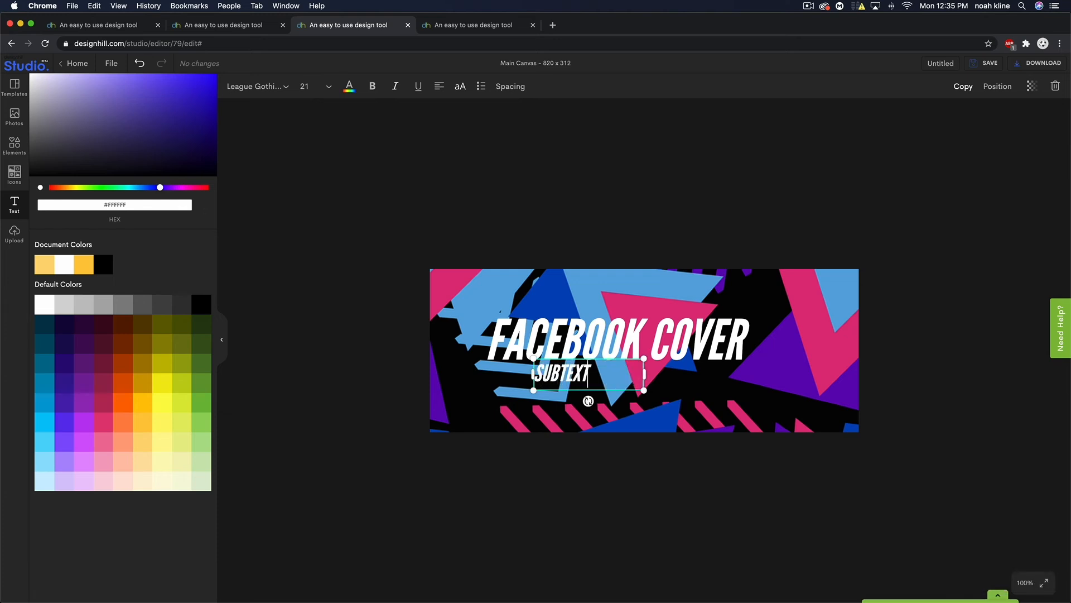
{"action": "left_click", "coordinate": [357, 220]}
- Select FACEBOOK COVER with SUBTEXT, nudge them into place, and group them
{"action": "left_click", "coordinate": [571, 336]}
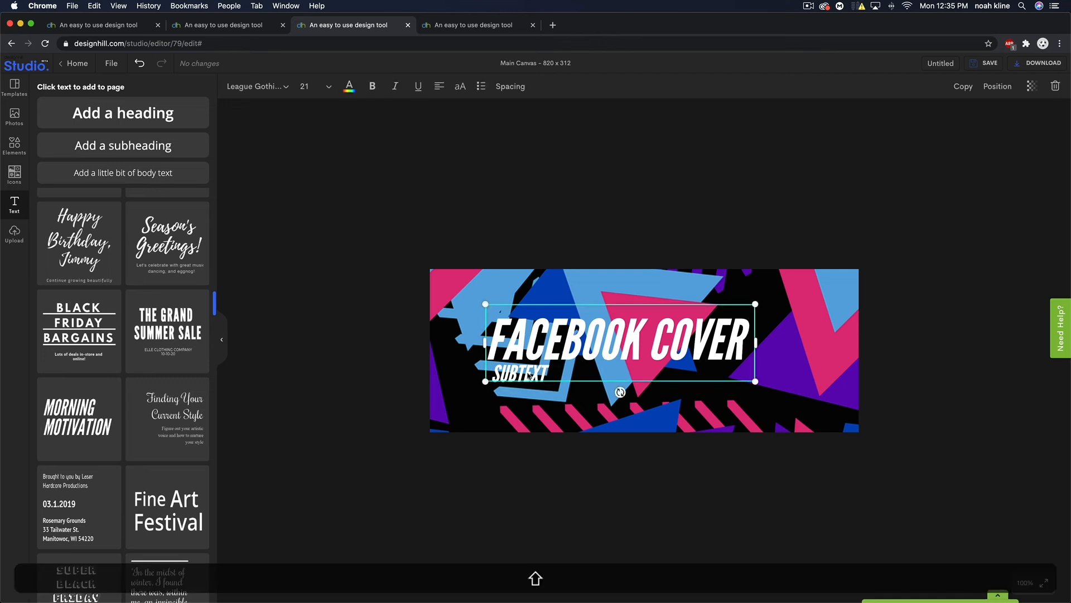
{"action": "left_click", "coordinate": [539, 374], "text": "shift"}
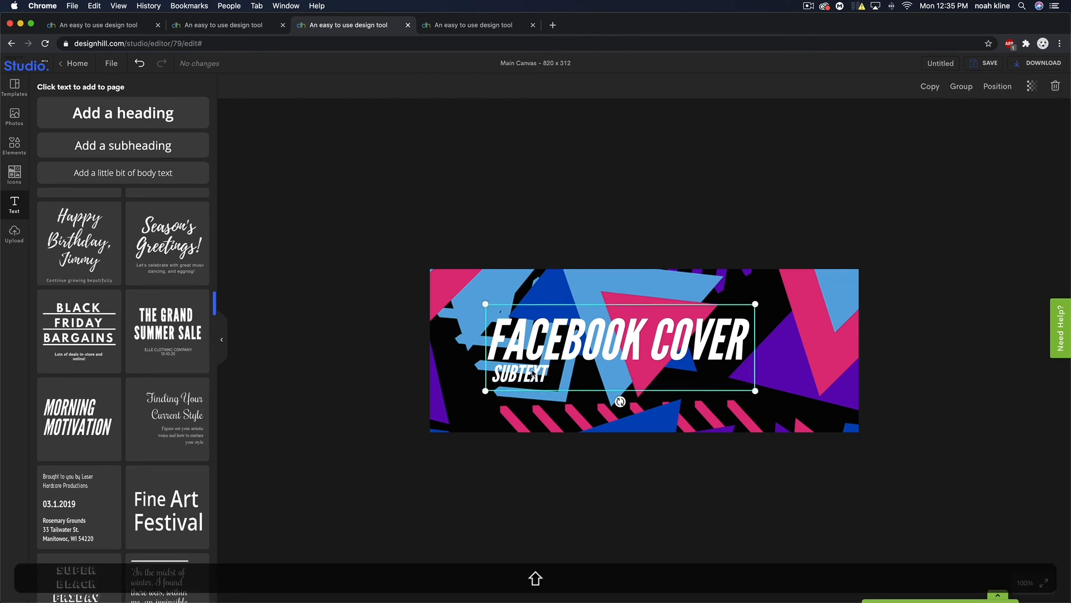
{"action": "mouse_move", "coordinate": [534, 373]}
{"action": "left_mouse_down"}
{"action": "mouse_move", "coordinate": [514, 386]}
{"action": "mouse_move", "coordinate": [491, 382]}
{"action": "mouse_move", "coordinate": [543, 365]}
{"action": "mouse_move", "coordinate": [562, 384]}
{"action": "mouse_move", "coordinate": [557, 358]}
{"action": "mouse_move", "coordinate": [517, 351]}
{"action": "mouse_move", "coordinate": [532, 368]}
{"action": "left_mouse_up"}
{"action": "left_click", "coordinate": [986, 366]}
{"action": "left_click", "coordinate": [520, 373]}
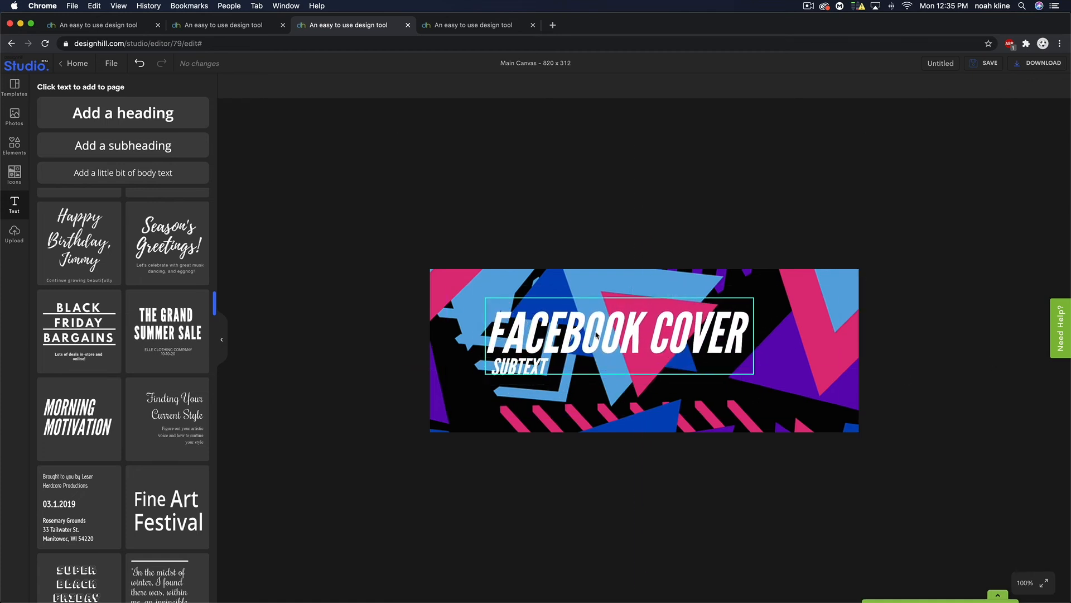
{"action": "left_click", "coordinate": [522, 368], "text": "shift"}
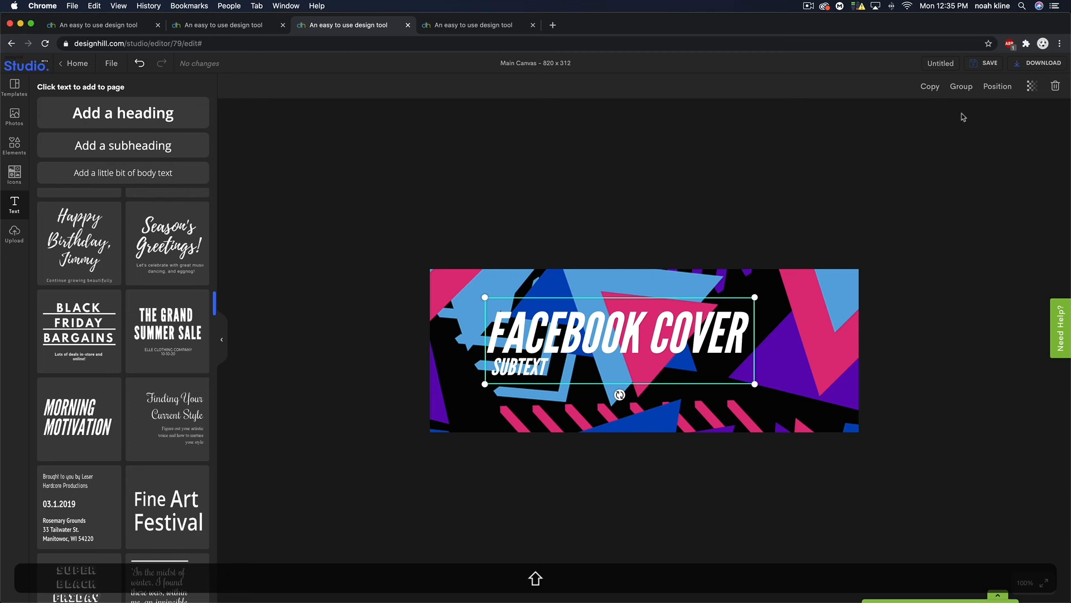
{"action": "left_click", "coordinate": [962, 87]}
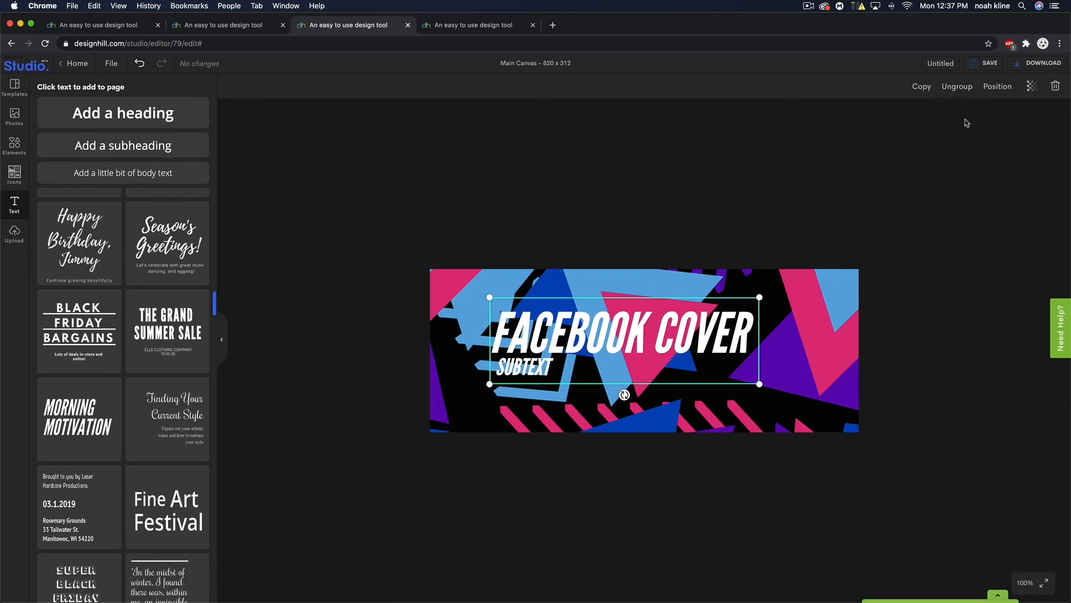
- Place a duplicate of the text group down-right, ungroup it, and make the FACEBOOK COVER copy black
{"action": "left_click_drag", "start_coordinate": [574, 333], "coordinate": [645, 378]}
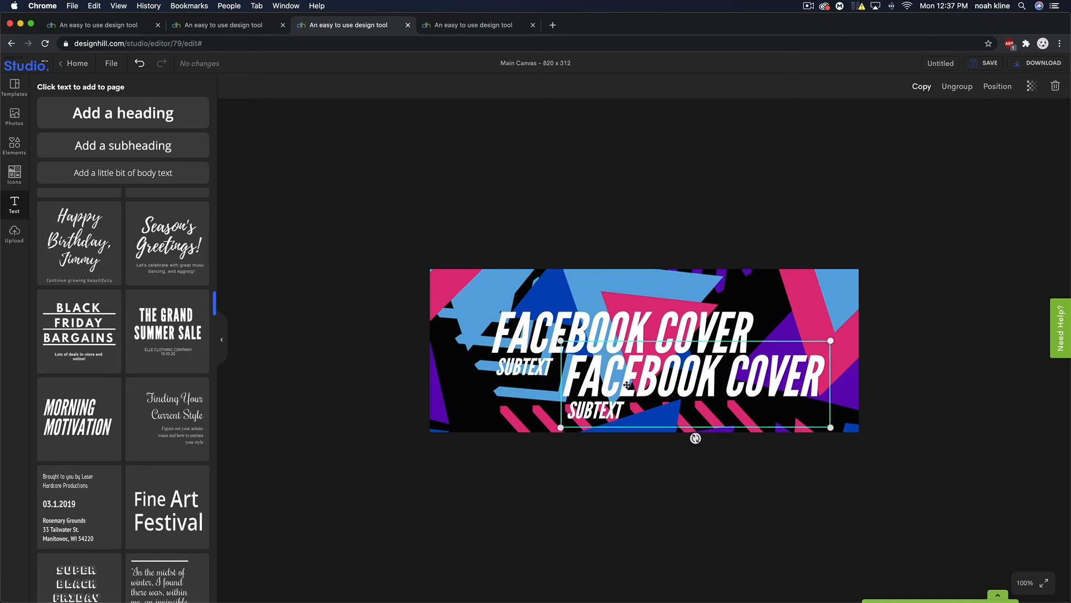
{"action": "left_click", "coordinate": [962, 85]}
{"action": "left_click", "coordinate": [976, 246]}
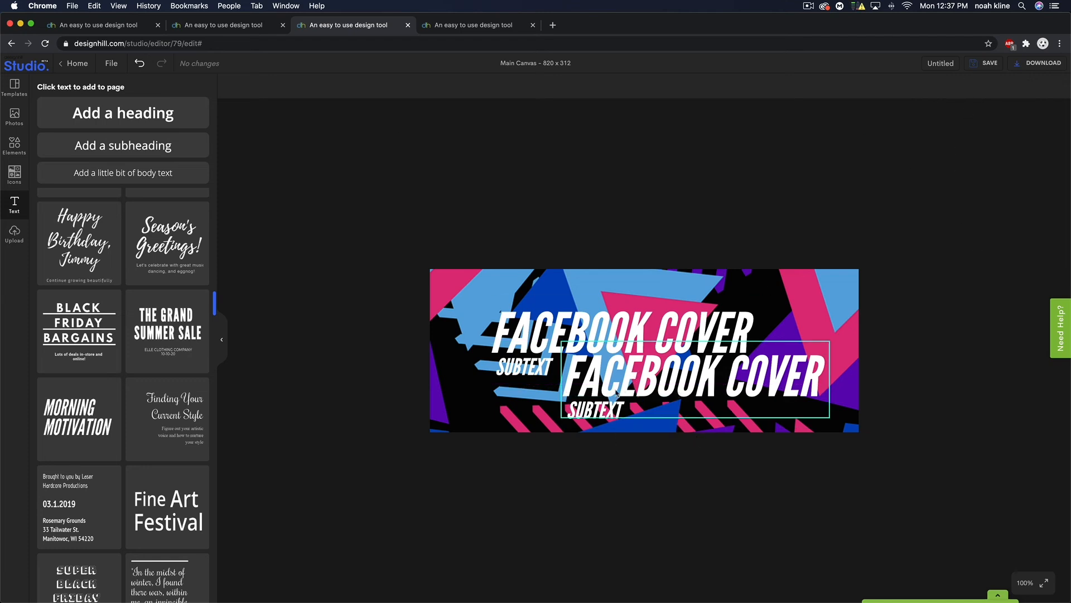
{"action": "left_click", "coordinate": [608, 390]}
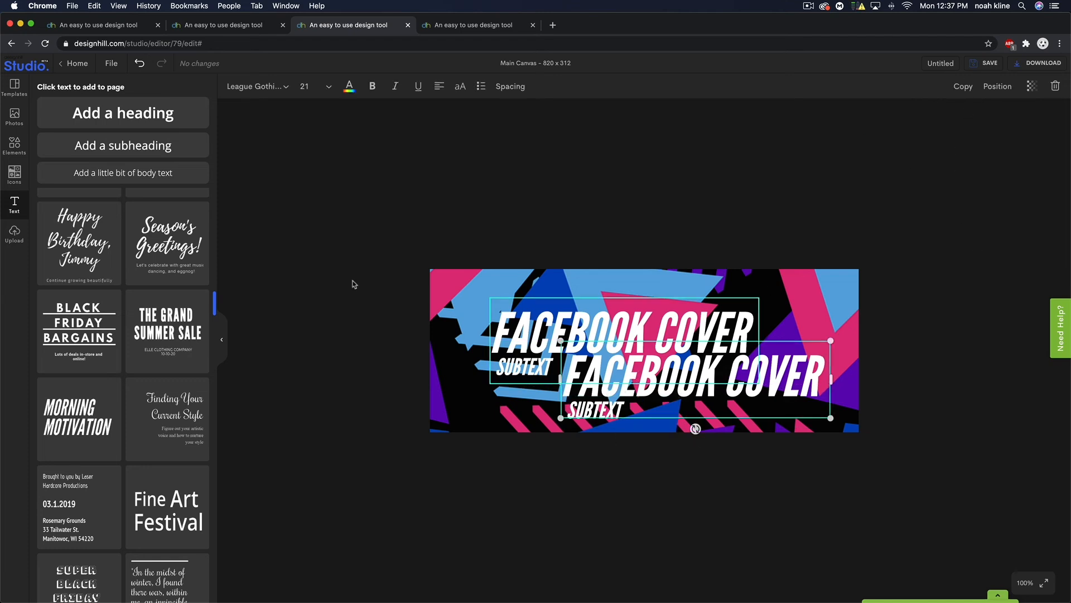
{"action": "left_click", "coordinate": [348, 87]}
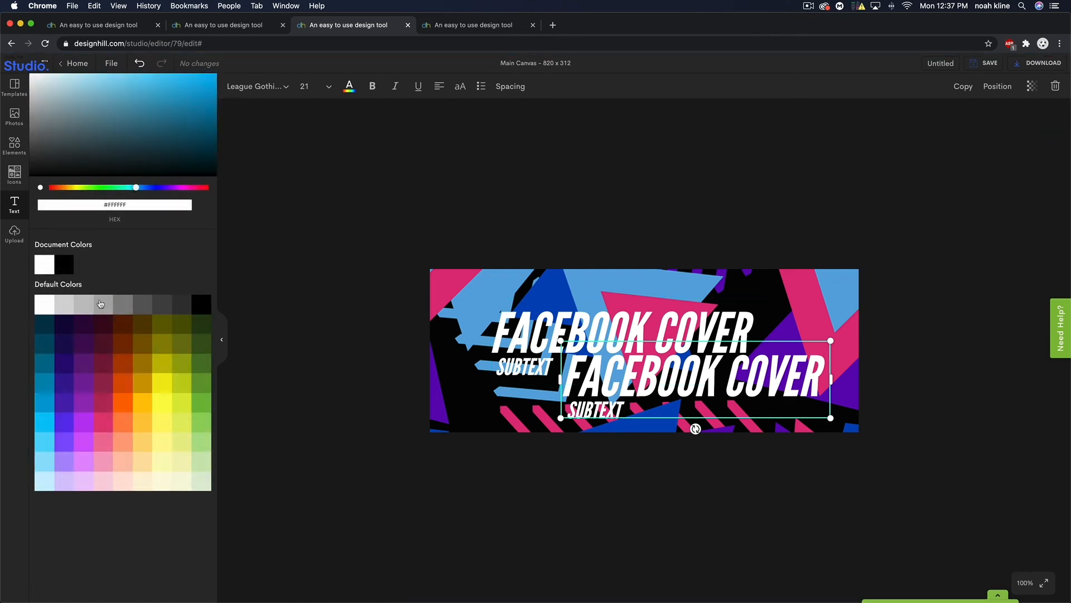
{"action": "left_click", "coordinate": [198, 309]}
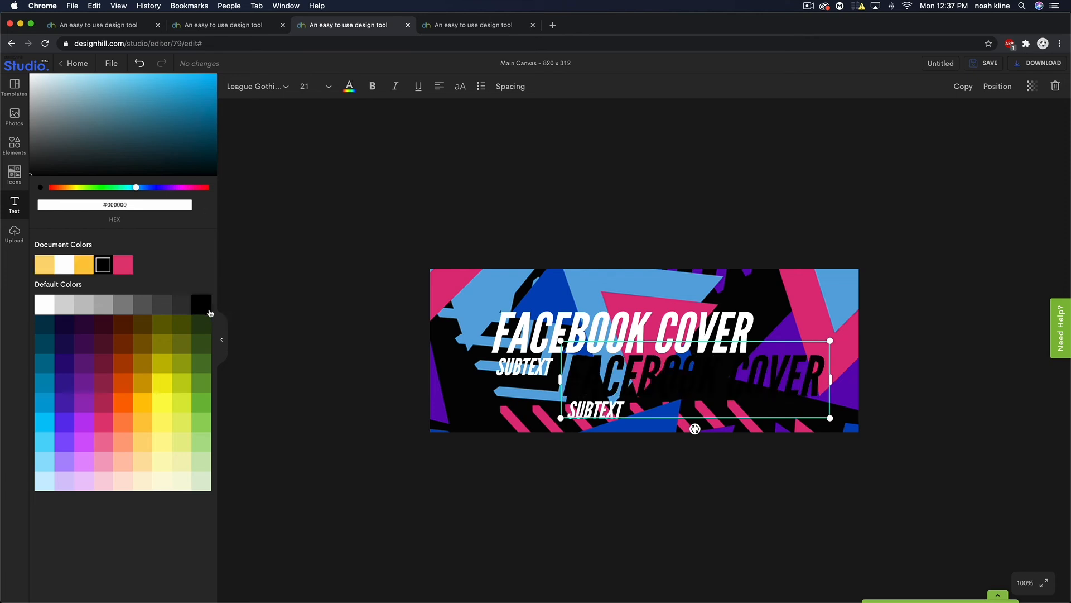
- Change the duplicate SUBTEXT's colour to black
{"action": "left_click", "coordinate": [610, 468]}
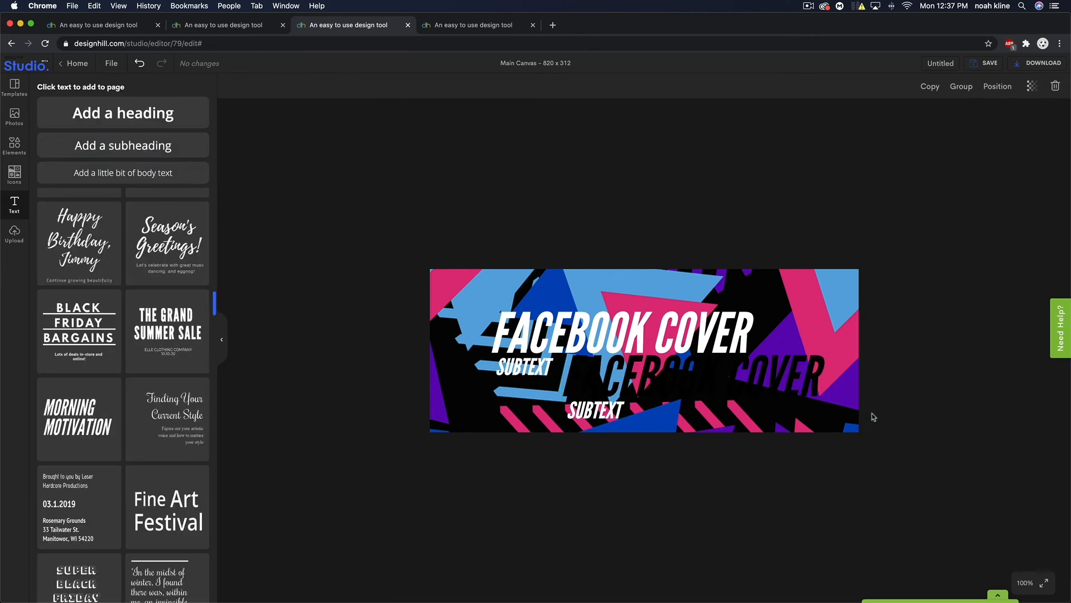
{"action": "left_click", "coordinate": [596, 416]}
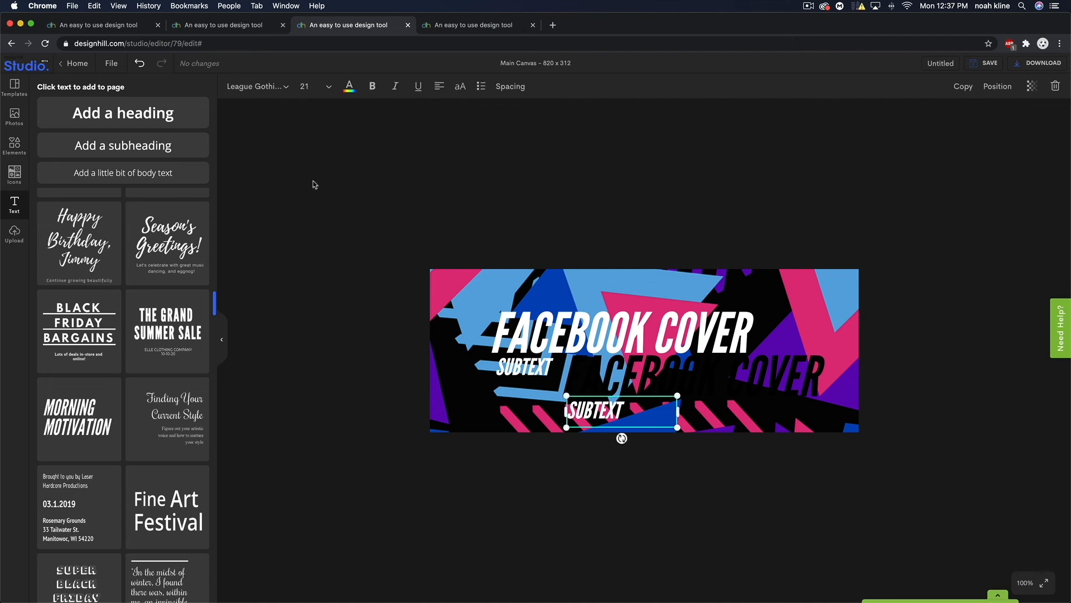
{"action": "left_click", "coordinate": [352, 92]}
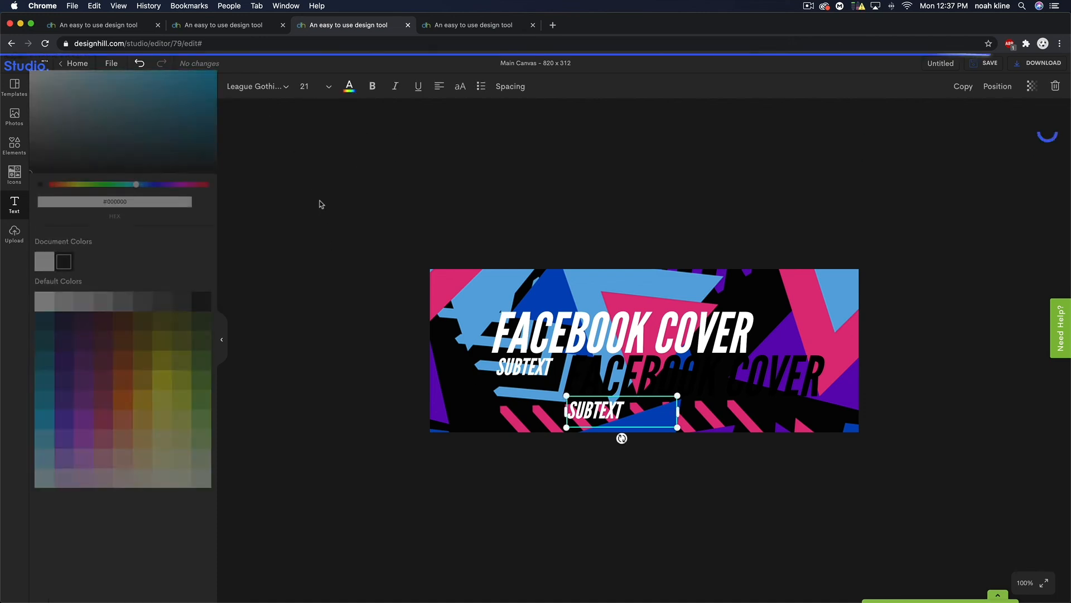
{"action": "left_click", "coordinate": [199, 308]}
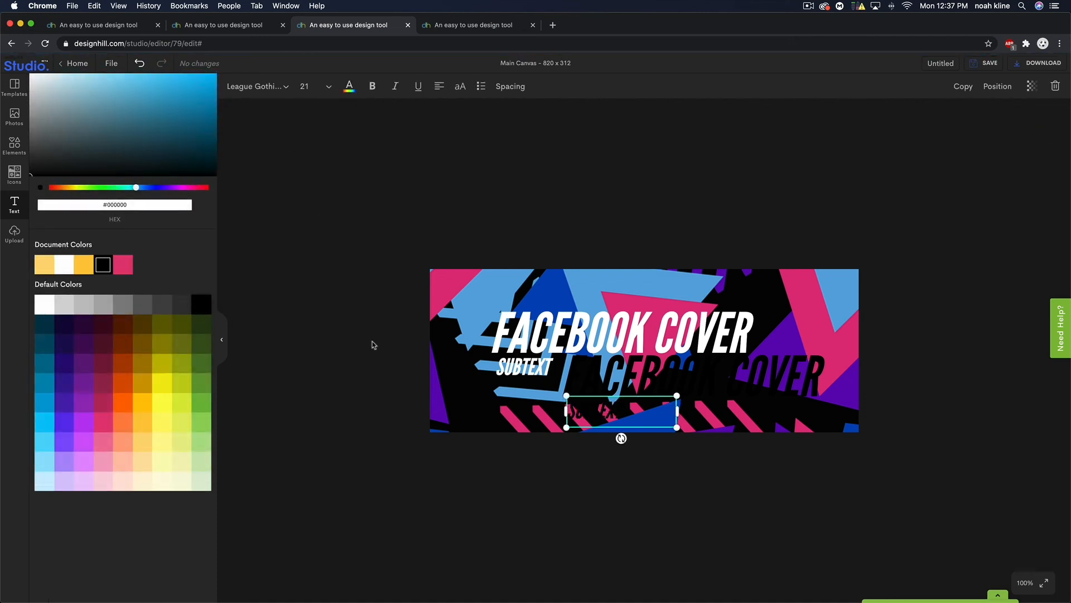
- Group the black heading and subtext and move them up-left onto the white text
{"action": "left_click", "coordinate": [655, 371], "text": "shift"}
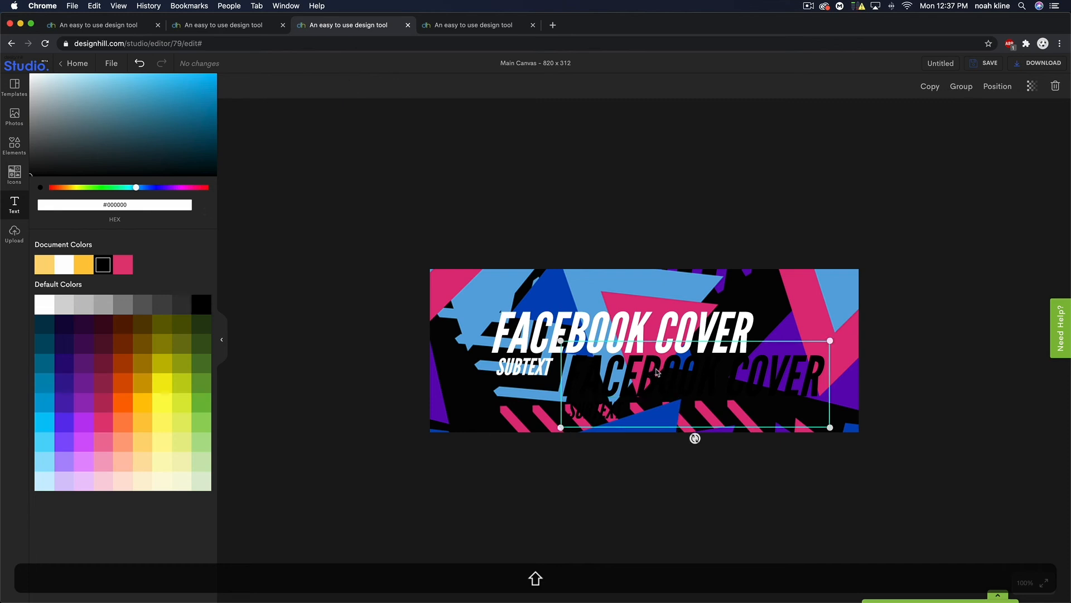
{"action": "left_click", "coordinate": [964, 88]}
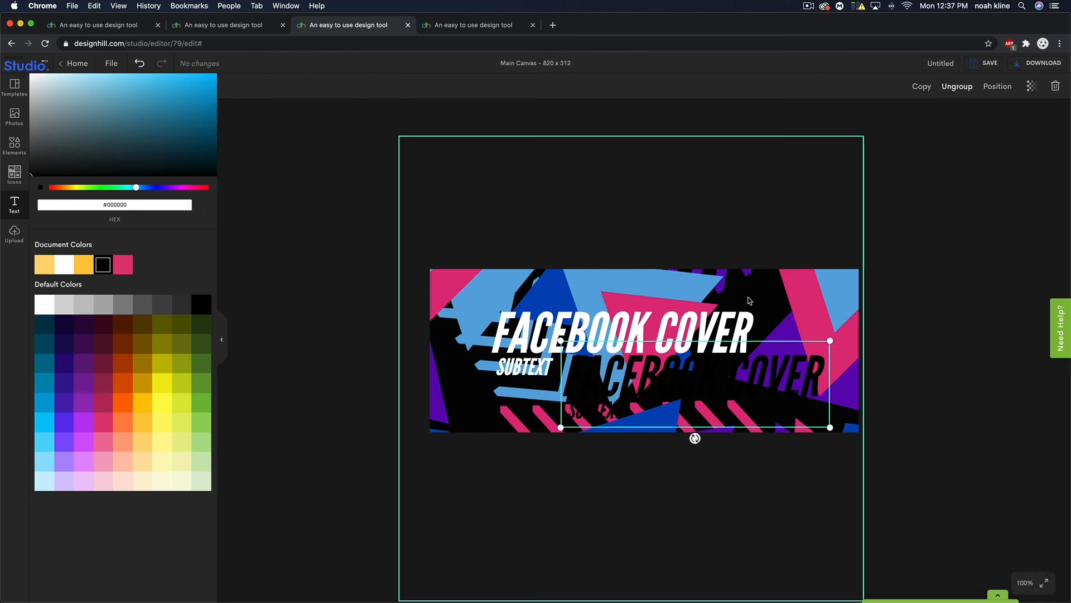
{"action": "left_click_drag", "start_coordinate": [652, 375], "coordinate": [573, 338]}
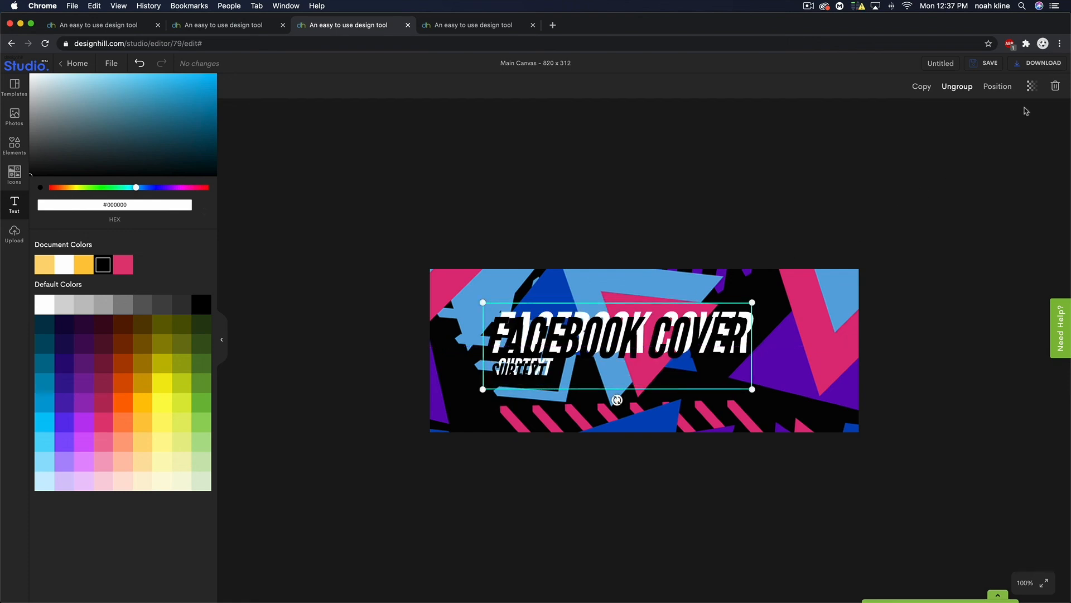
- Send the black group backward and nudge it with the arrow keys into a slight drop-shadow offset
{"action": "left_click", "coordinate": [998, 87]}
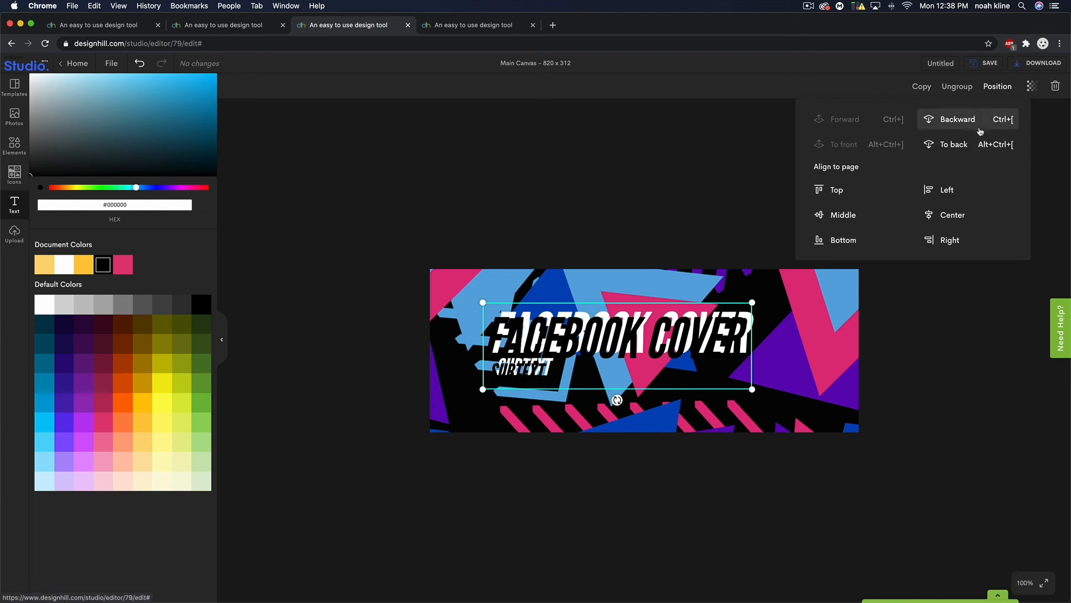
{"action": "left_click", "coordinate": [980, 127]}
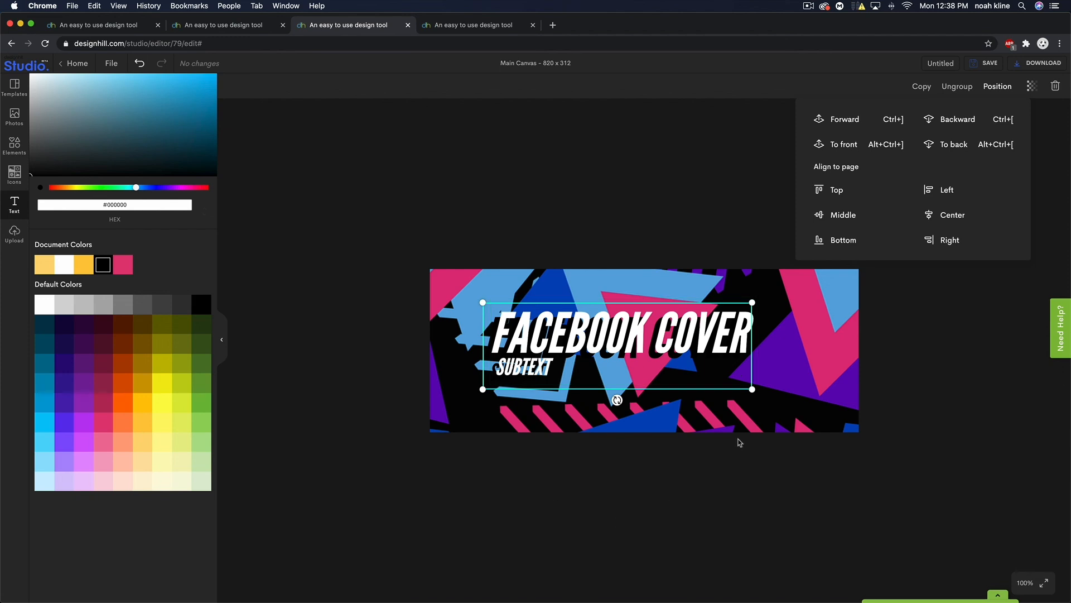
{"action": "key", "text": "Up"}
{"action": "key", "text": "Up"}
{"action": "key", "text": "Up"}
{"action": "key", "text": "Right"}
{"action": "key", "text": "Right"}
{"action": "key", "text": "Right"}
{"action": "key", "text": "Right"}
{"action": "key", "text": "Right"}
{"action": "key", "text": "Right"}
{"action": "key", "text": "Right"}
{"action": "key", "text": "Right"}
{"action": "key", "text": "Right"}
{"action": "key", "text": "Up"}
{"action": "key", "text": "Left"}
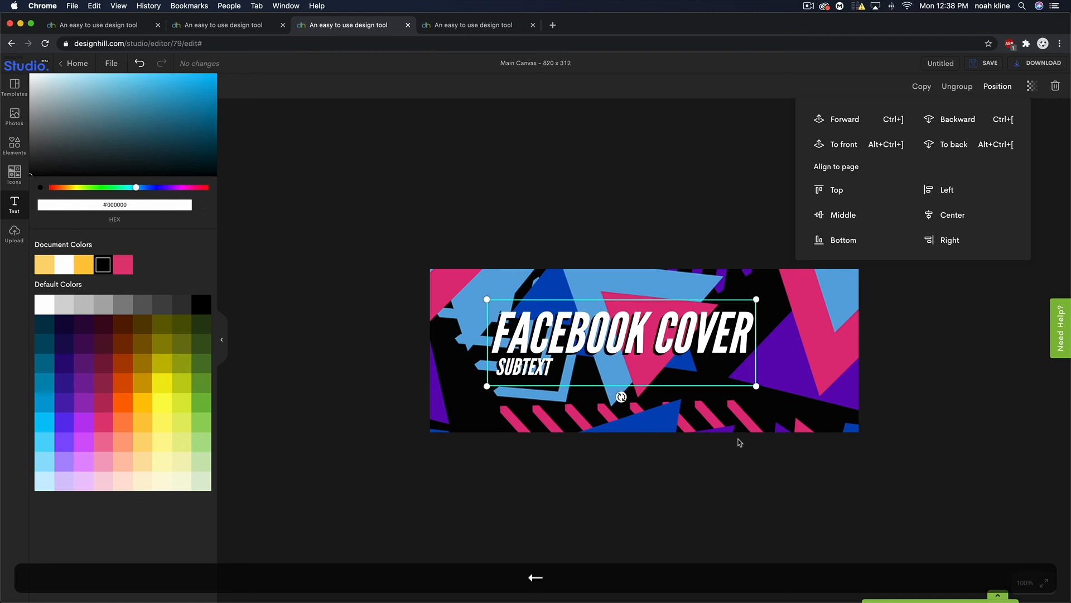
{"action": "key", "text": "Down"}
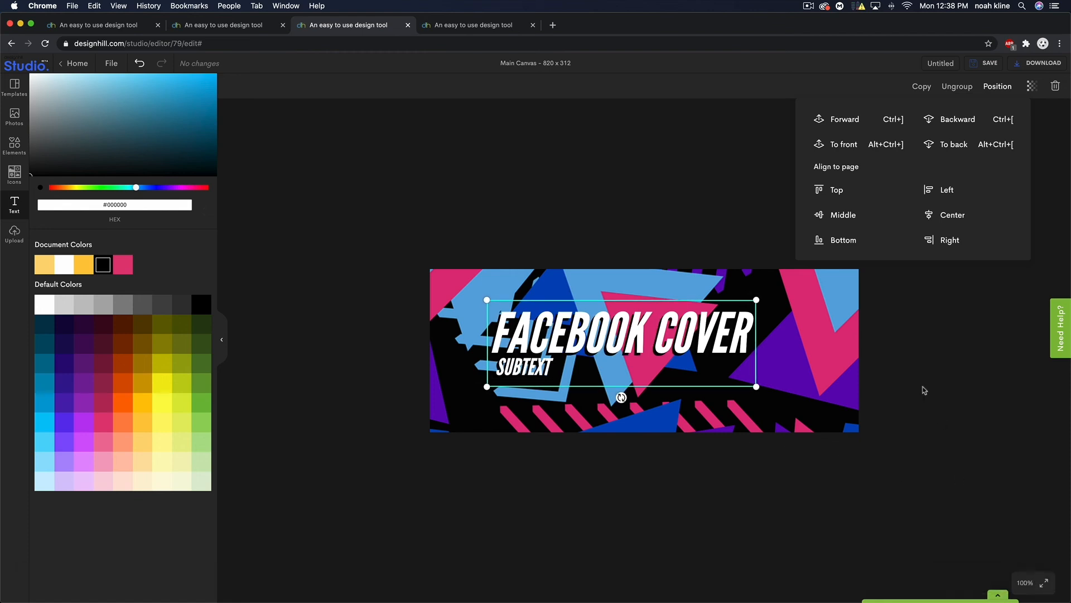
{"action": "left_click", "coordinate": [943, 389]}
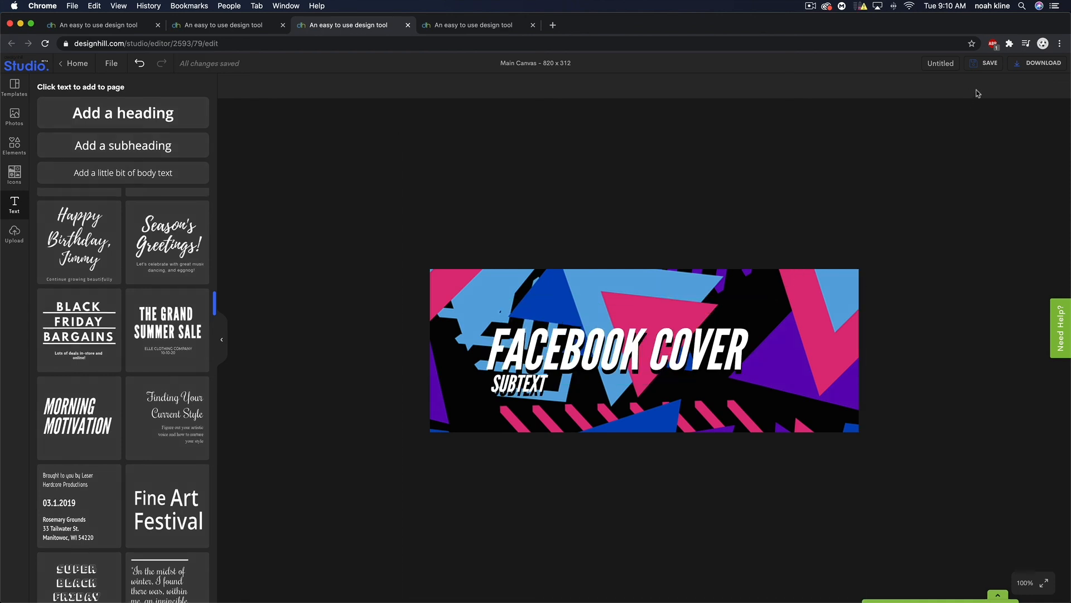
- Save the design, check it on the dashboard, and return to the editor
{"action": "left_click", "coordinate": [984, 64]}
{"action": "left_click", "coordinate": [952, 96]}
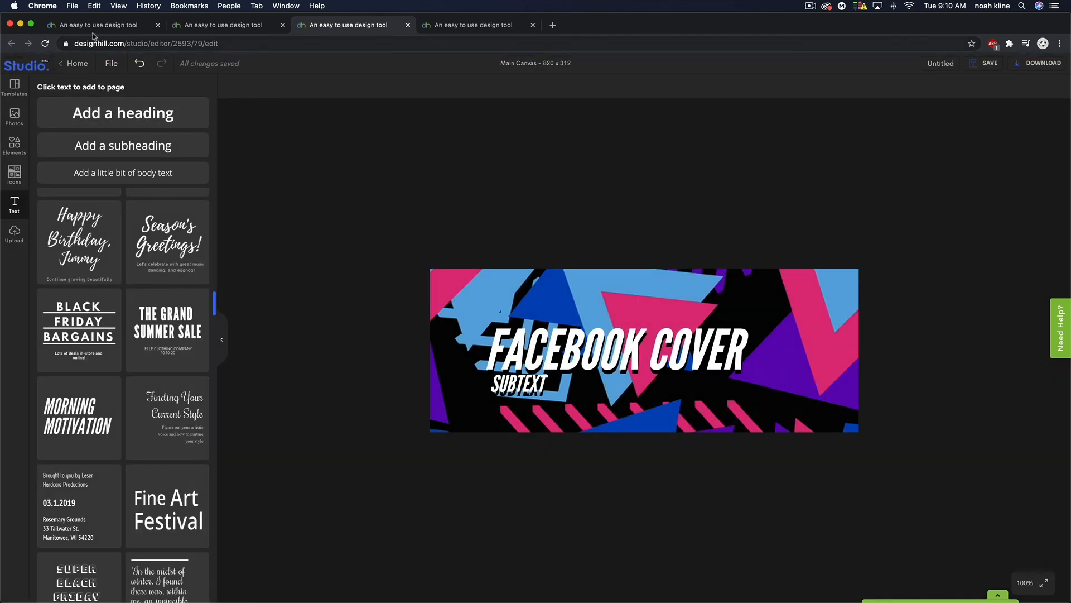
{"action": "left_click", "coordinate": [93, 26]}
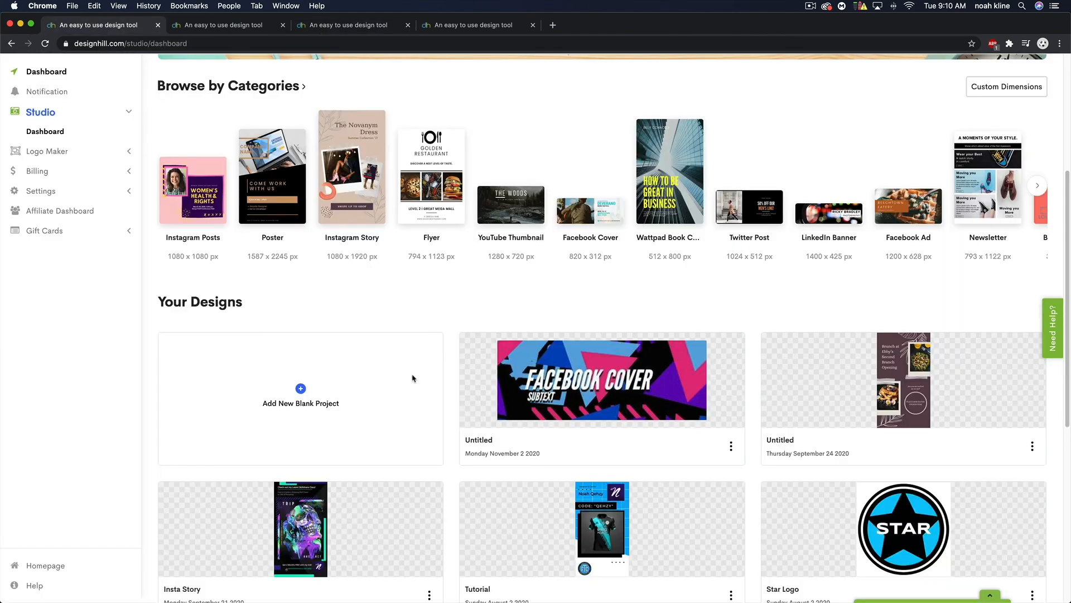
{"action": "left_click", "coordinate": [350, 27]}
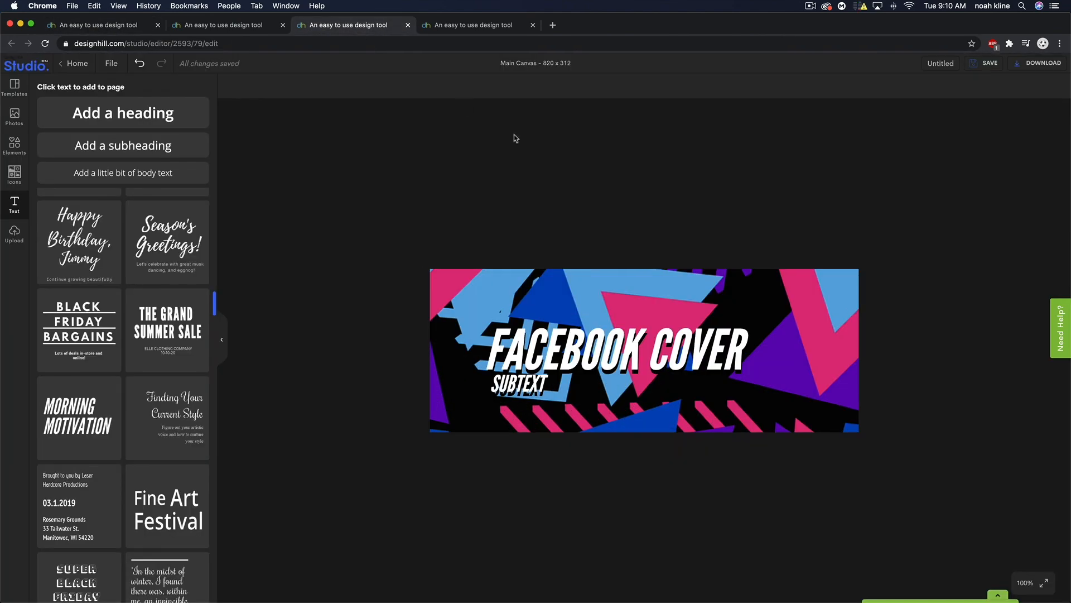
- Download the cover as a PNG at size multiplier 1
{"action": "left_click", "coordinate": [1036, 64]}
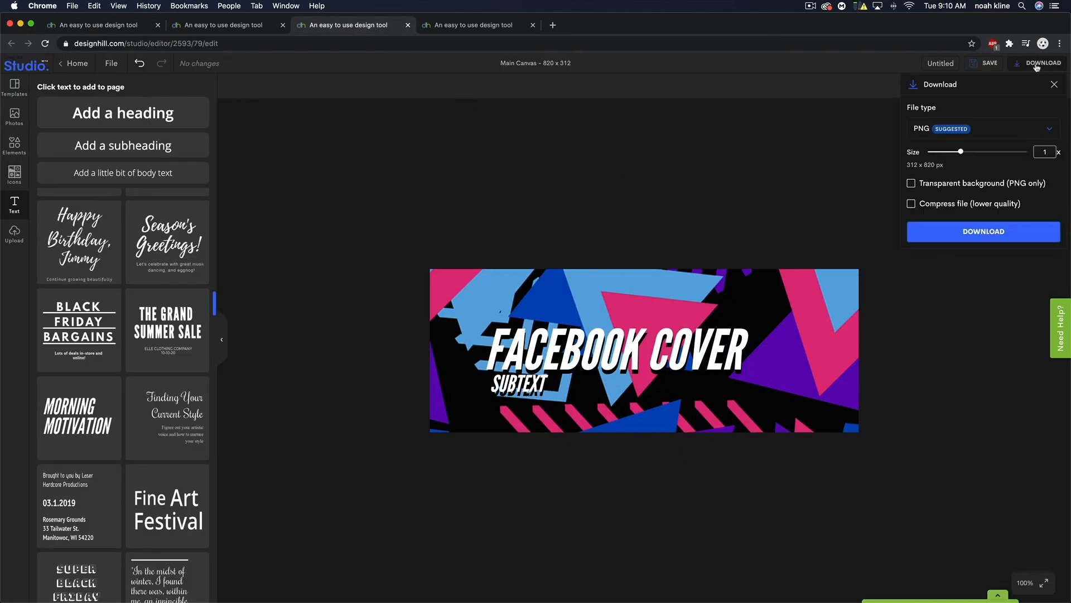
{"action": "left_click", "coordinate": [972, 129]}
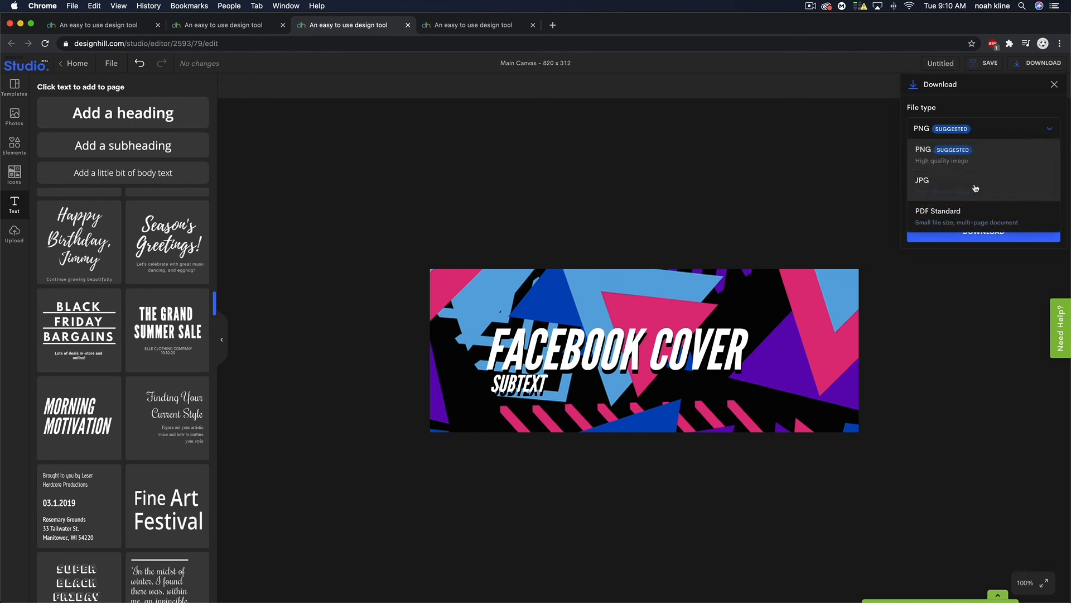
{"action": "left_click", "coordinate": [974, 161]}
{"action": "double_click", "coordinate": [1047, 151]}
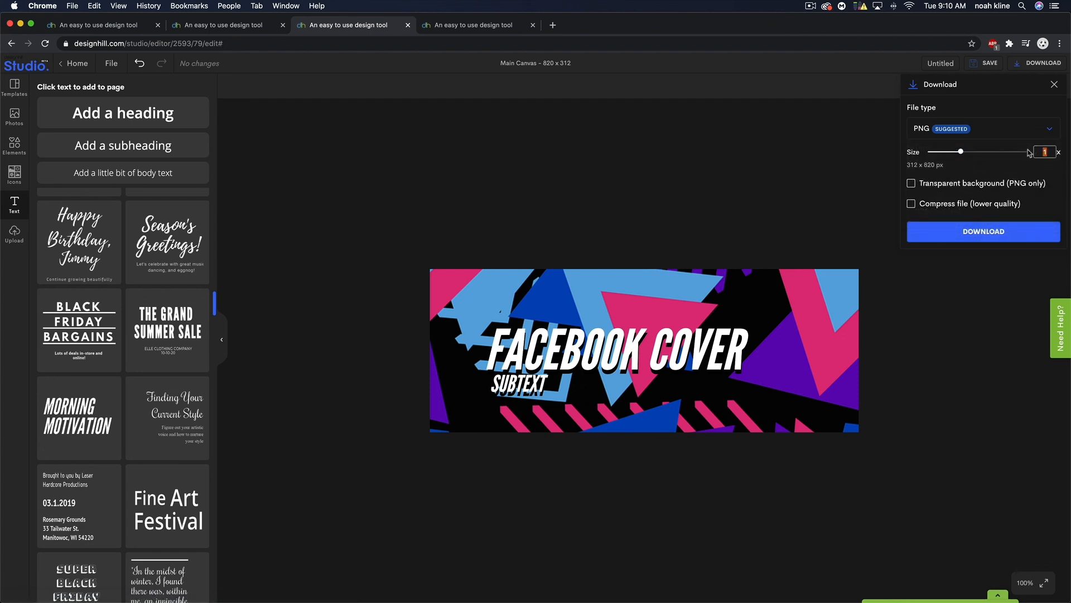
{"action": "left_click", "coordinate": [969, 232]}
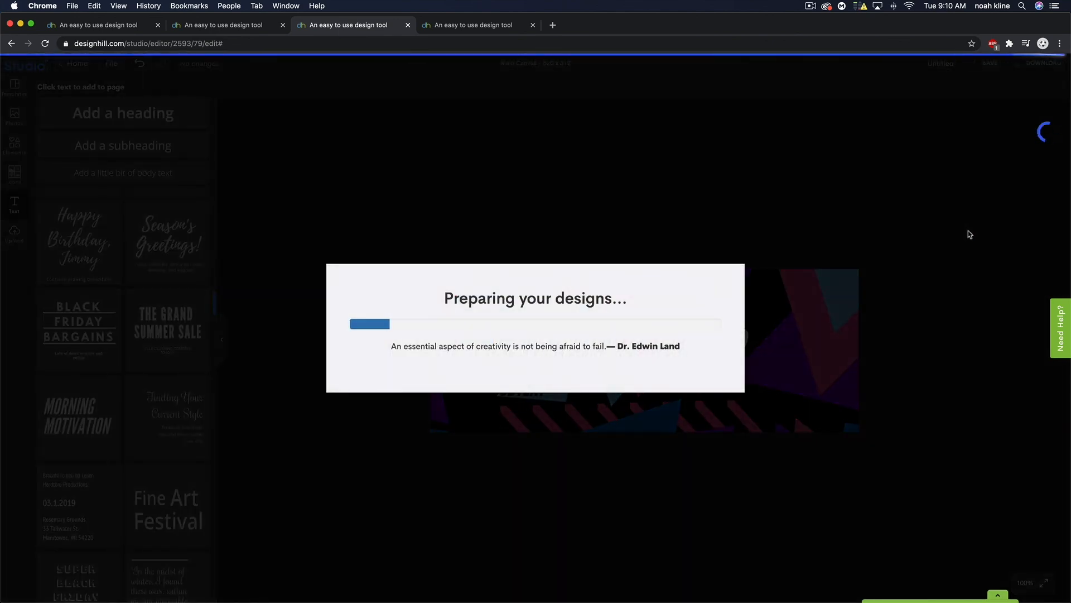